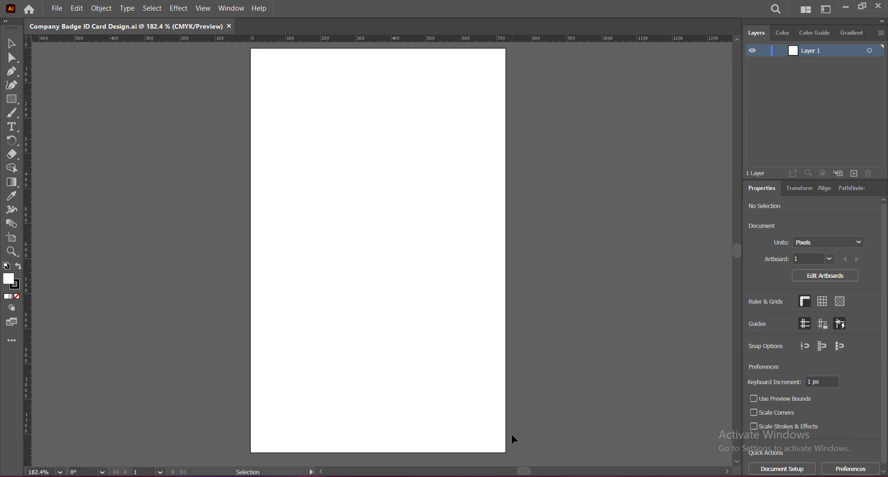
Step: Draw a borderless rectangle covering the whole card
click(15, 287)
click(17, 296)
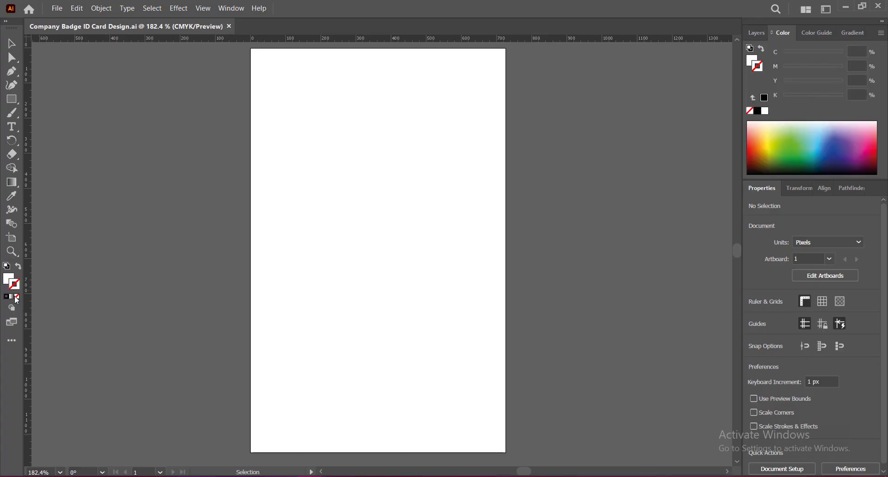
click(12, 93)
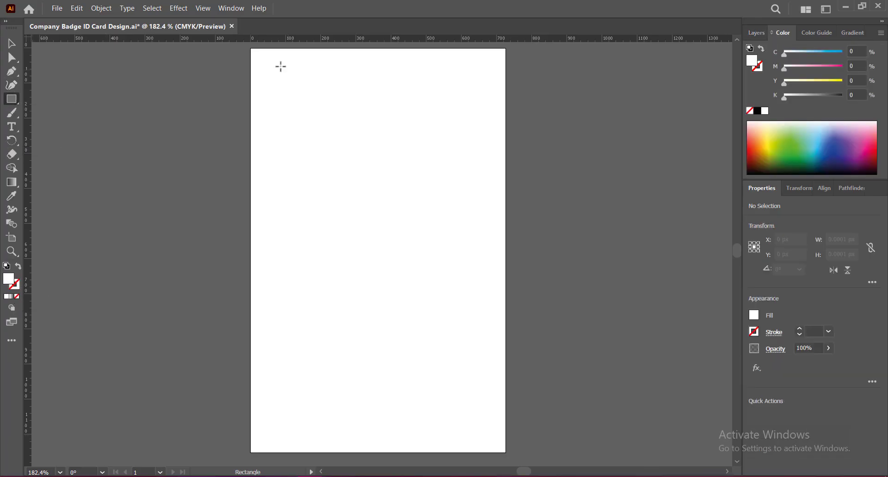
drag(250, 48, 505, 453)
click(20, 45)
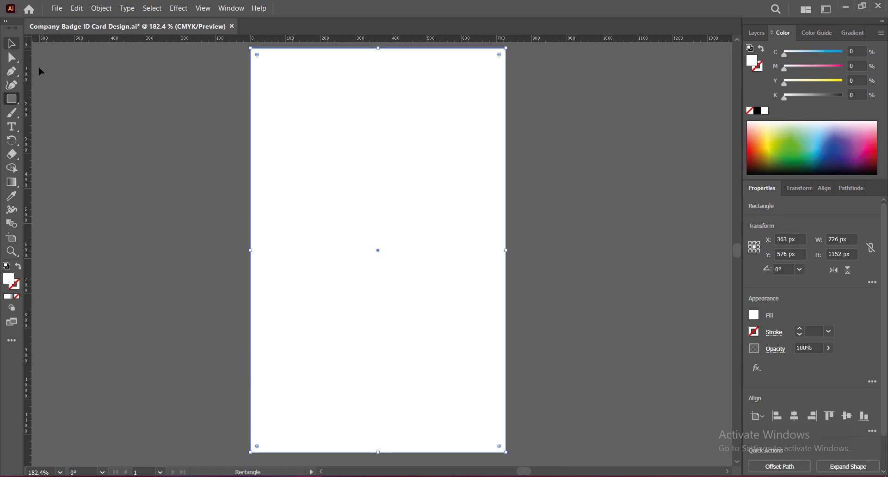
Step: Give the rectangle a vertical gradient fill at -90° with white at the top
click(11, 182)
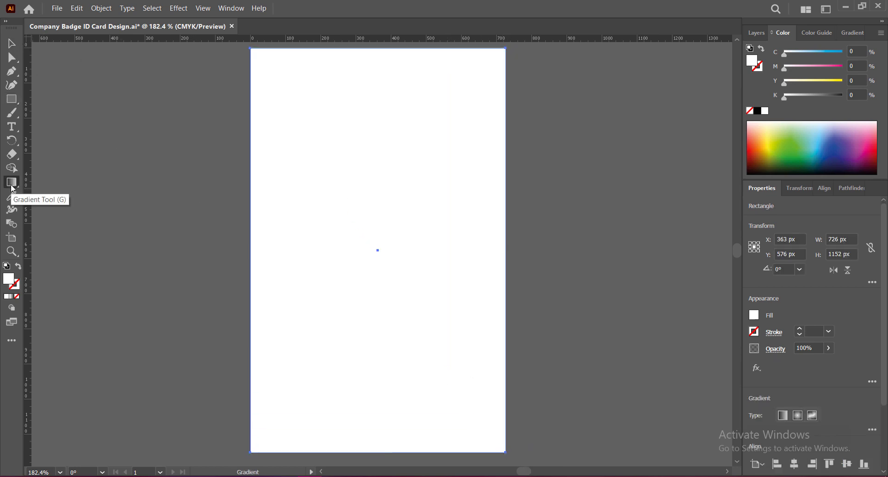
click(13, 297)
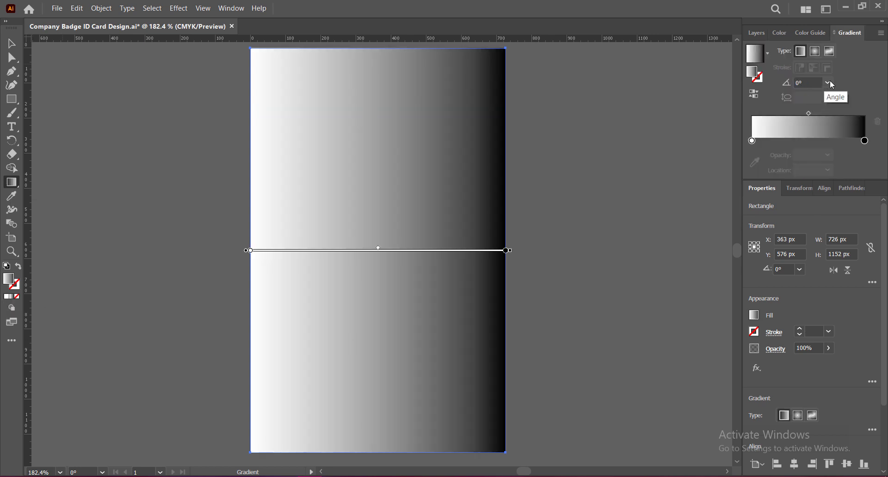
click(828, 83)
click(843, 134)
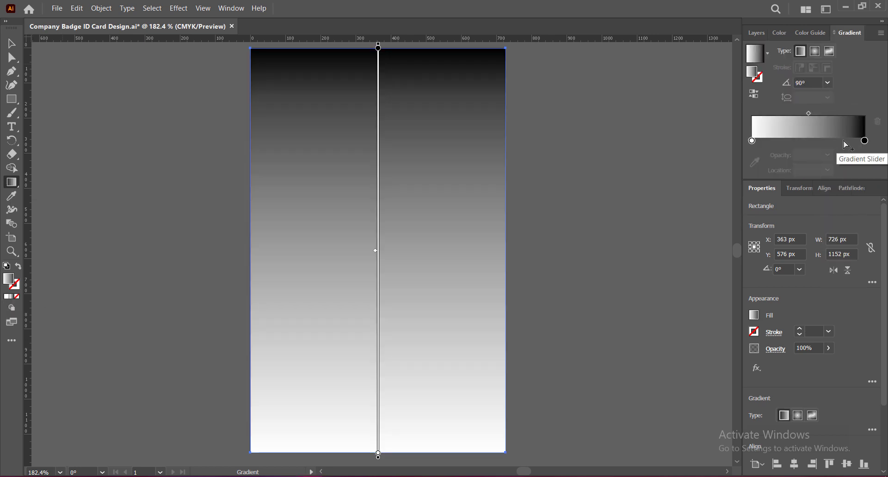
click(827, 83)
click(843, 183)
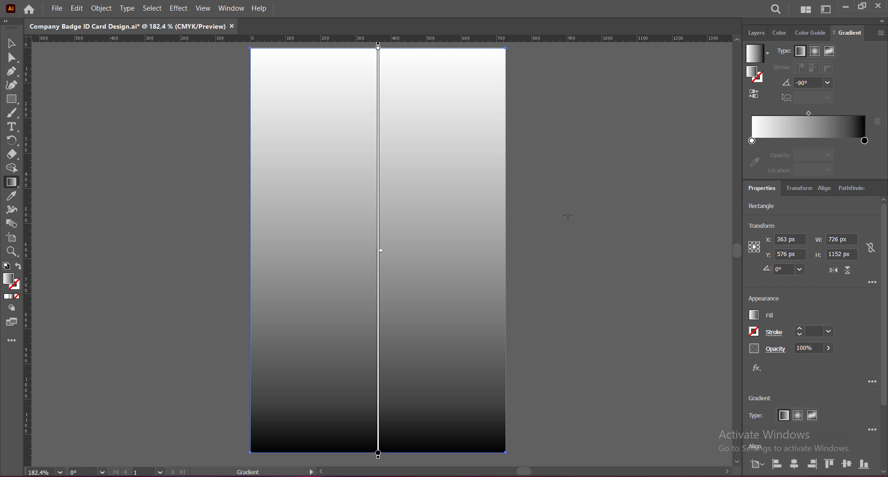
Step: Set the gradient's end stop to a pale light grey
double_click(866, 142)
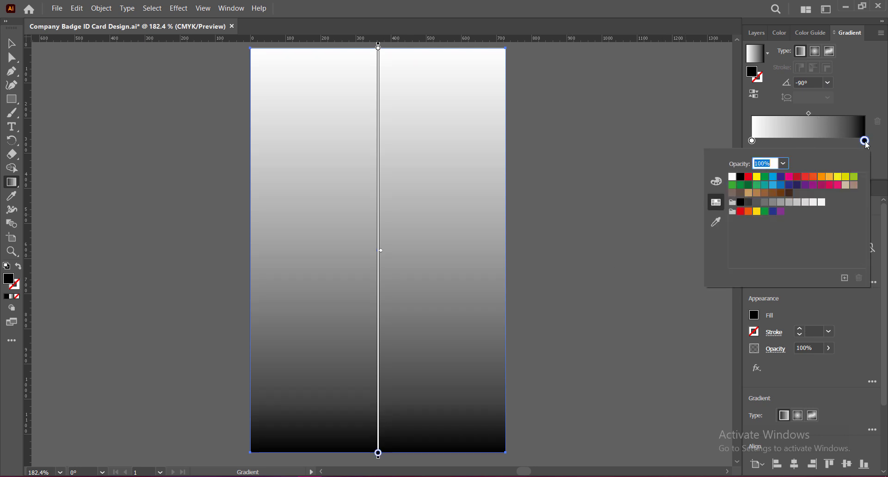
click(782, 204)
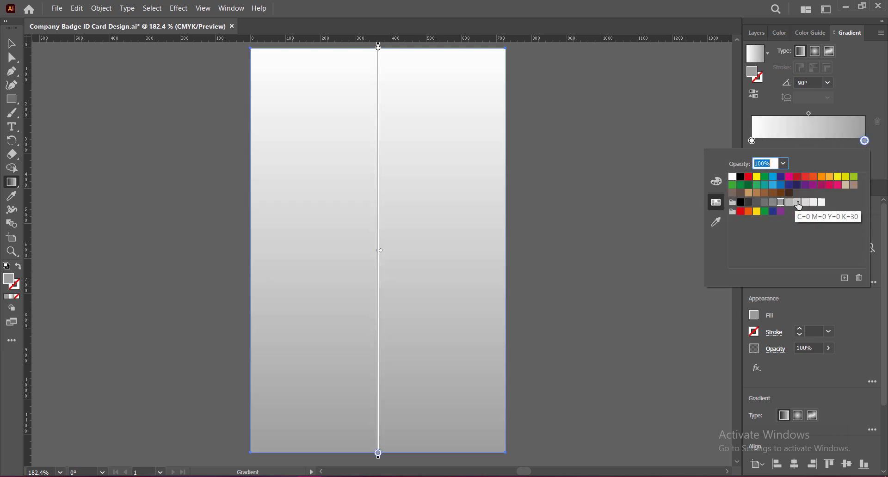
click(798, 203)
click(763, 186)
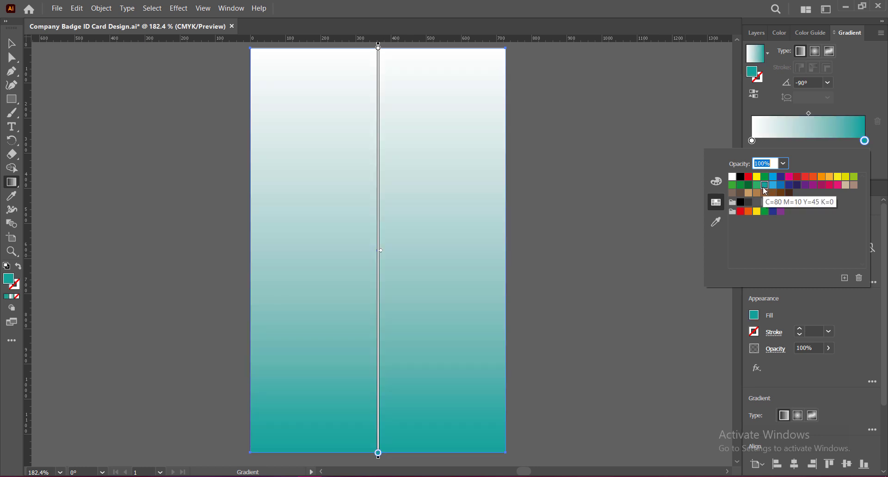
click(773, 186)
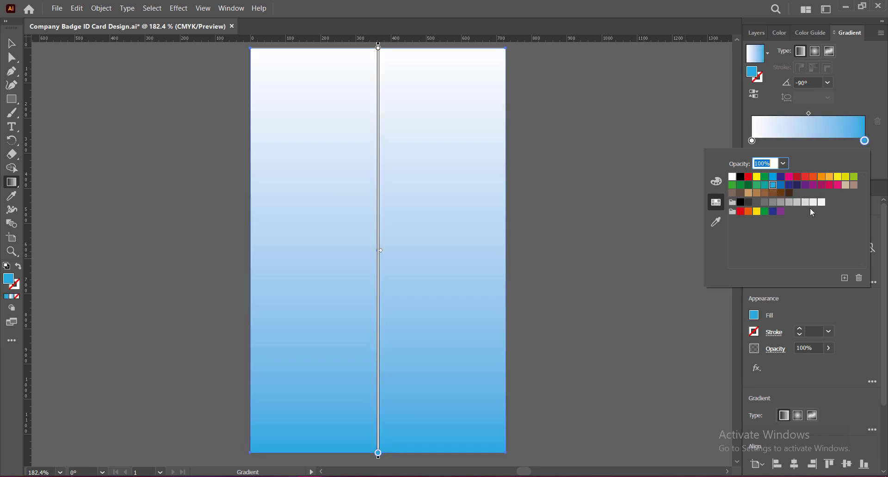
click(813, 202)
click(781, 203)
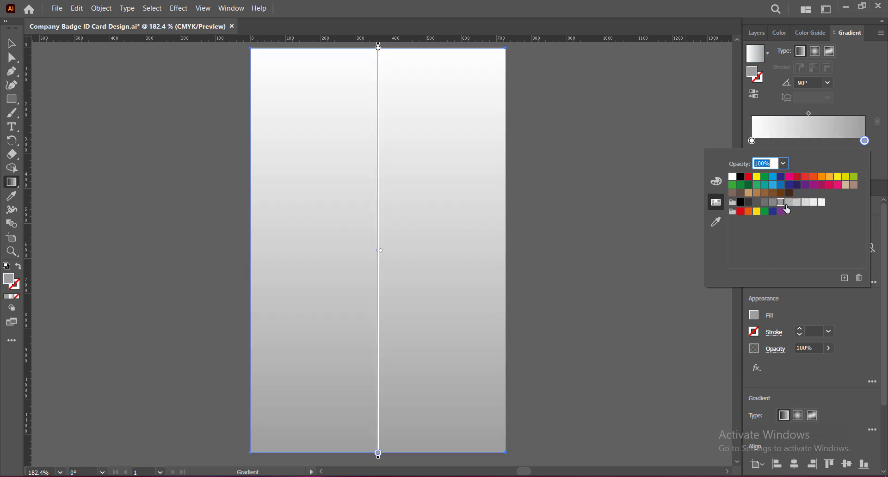
click(789, 203)
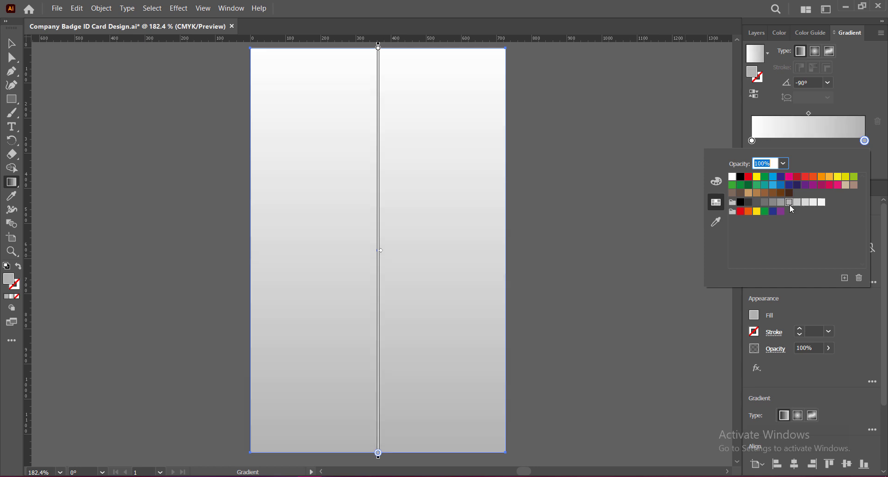
Step: Push the gradient midpoint toward the grey end and save the file
click(809, 113)
mouse_move(809, 113)
mouse_down()
mouse_move(831, 114)
mouse_move(823, 115)
mouse_up()
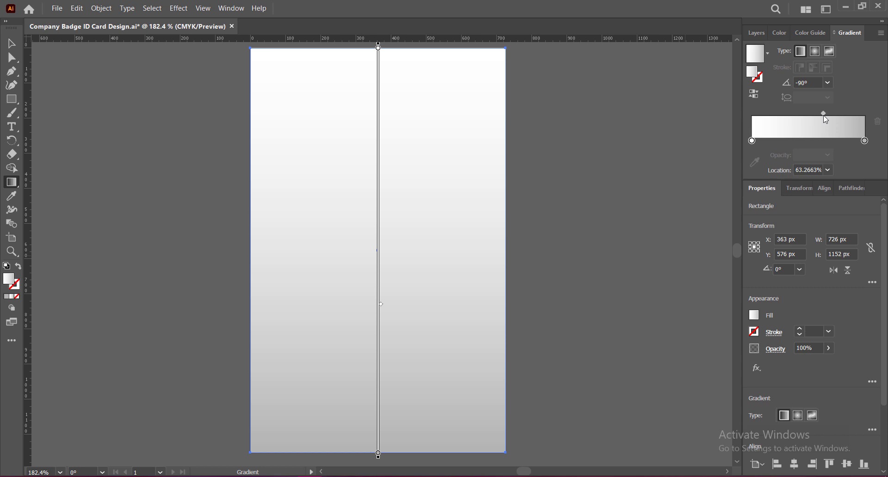
key(v)
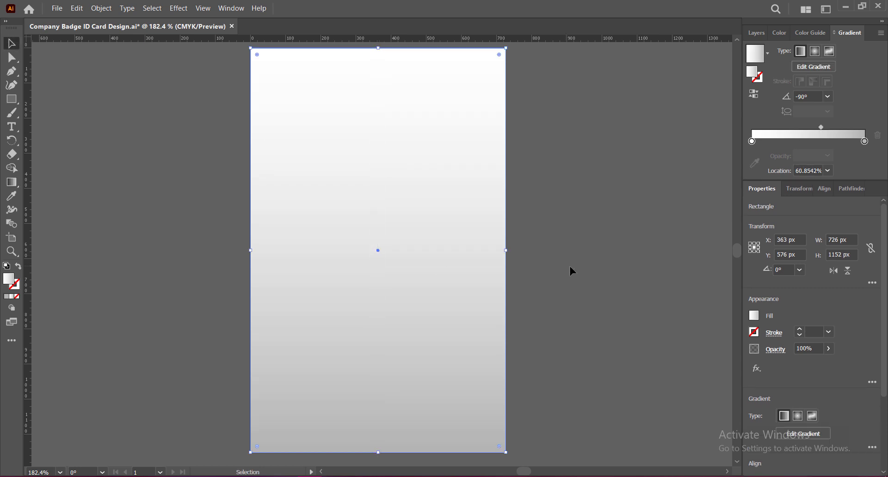
click(572, 266)
key(ctrl+s)
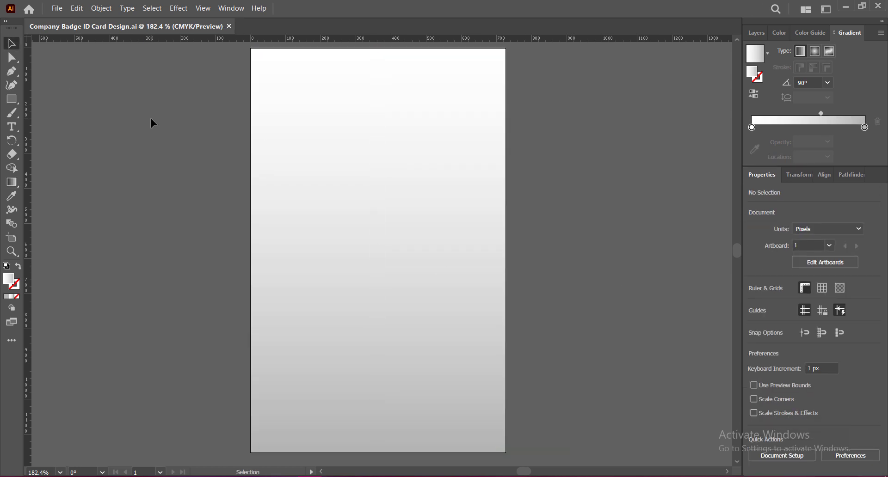
Step: Draw a triangle from the card's two top corners down to its centre
key(p)
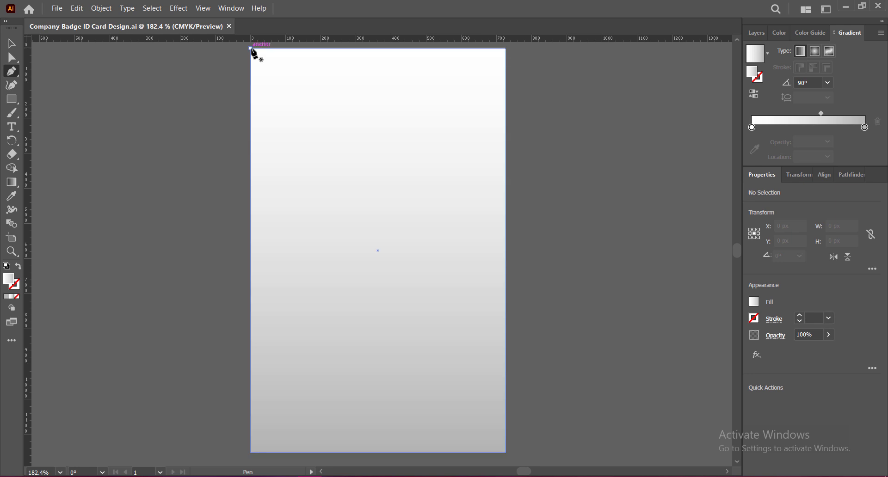
click(251, 48)
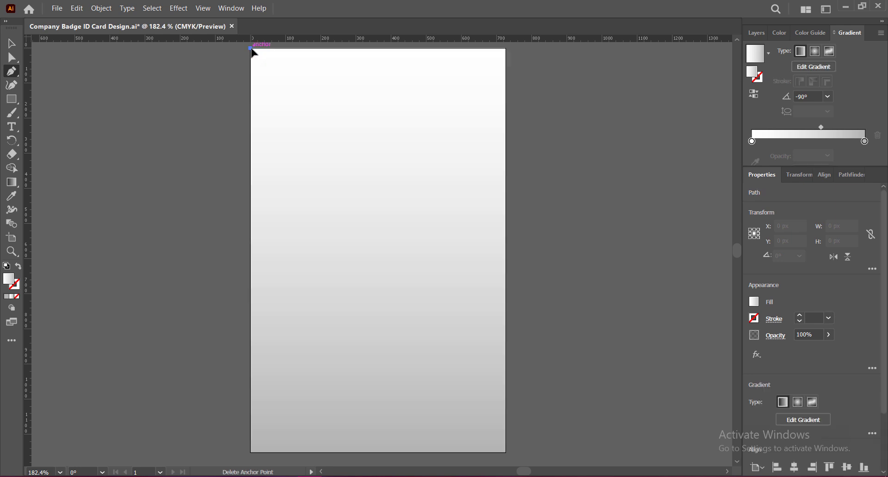
click(378, 213)
click(506, 47)
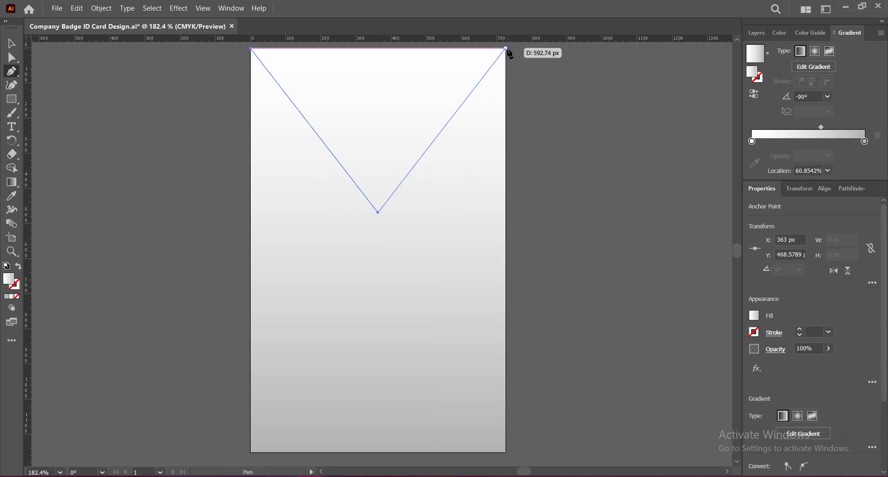
click(251, 48)
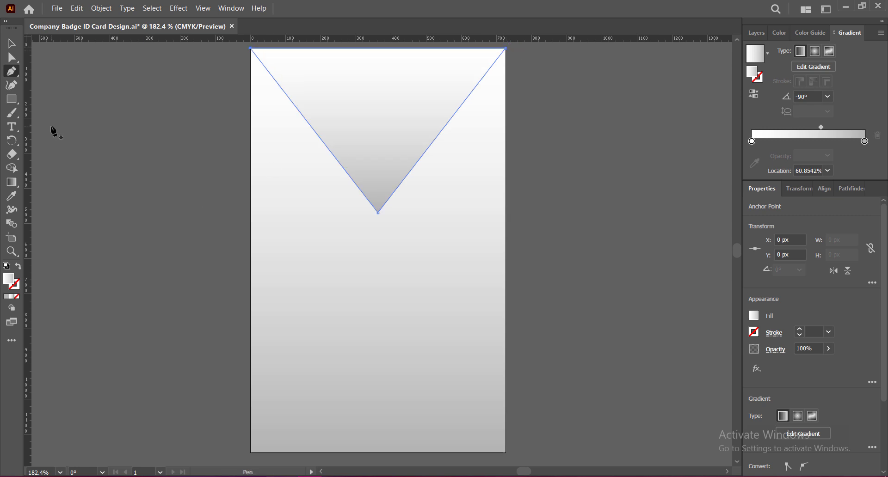
click(12, 43)
Step: Fill the triangle deep navy (C100 M100 Y25 K69) and save
click(7, 297)
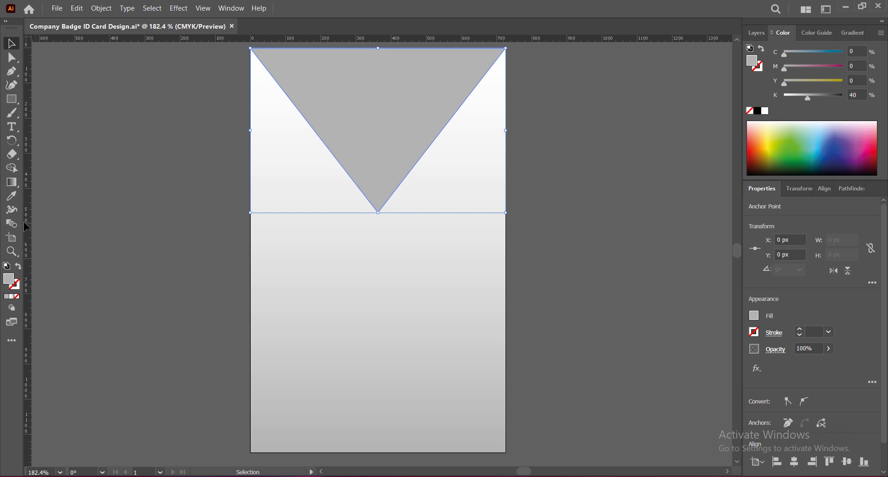
click(754, 316)
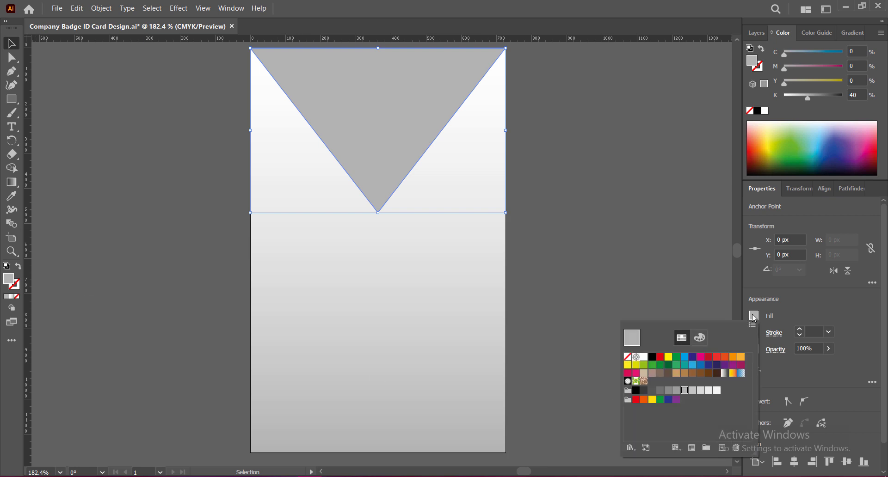
click(717, 365)
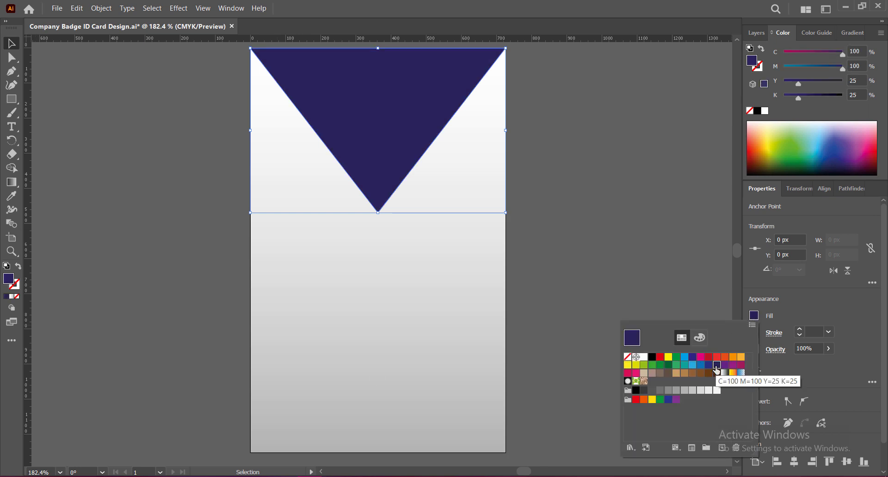
click(693, 357)
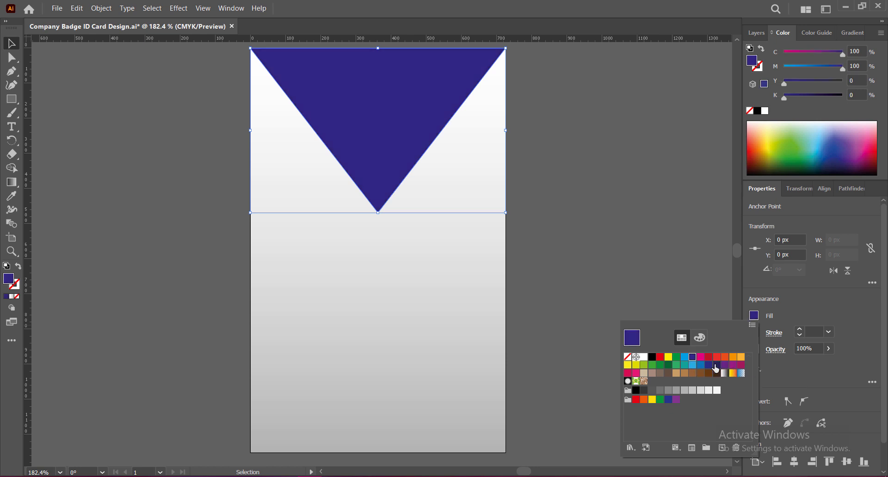
click(716, 365)
click(801, 99)
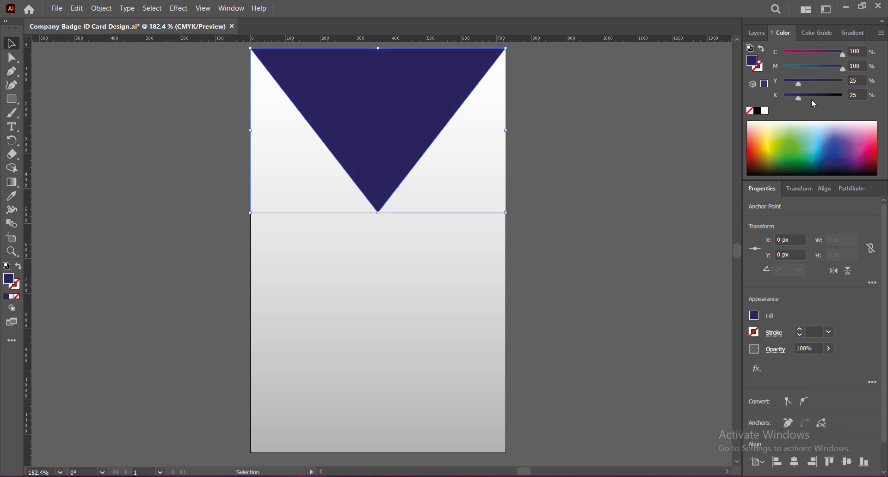
drag(801, 98, 824, 98)
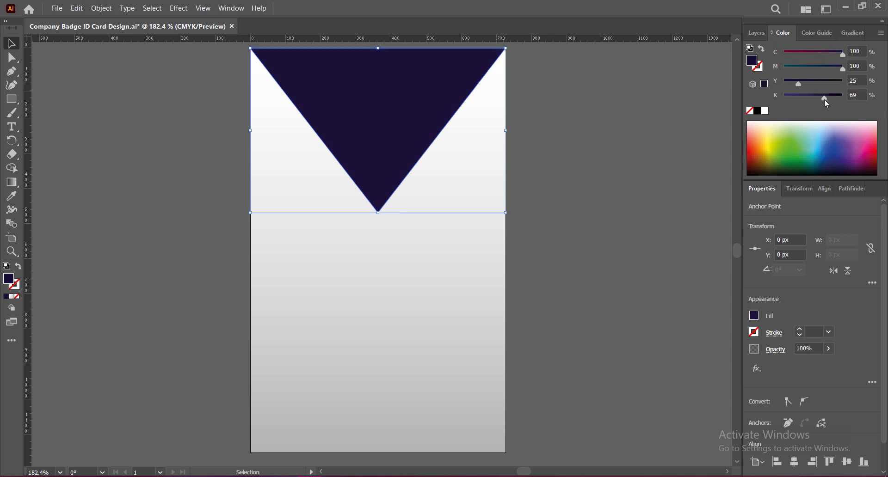
click(58, 95)
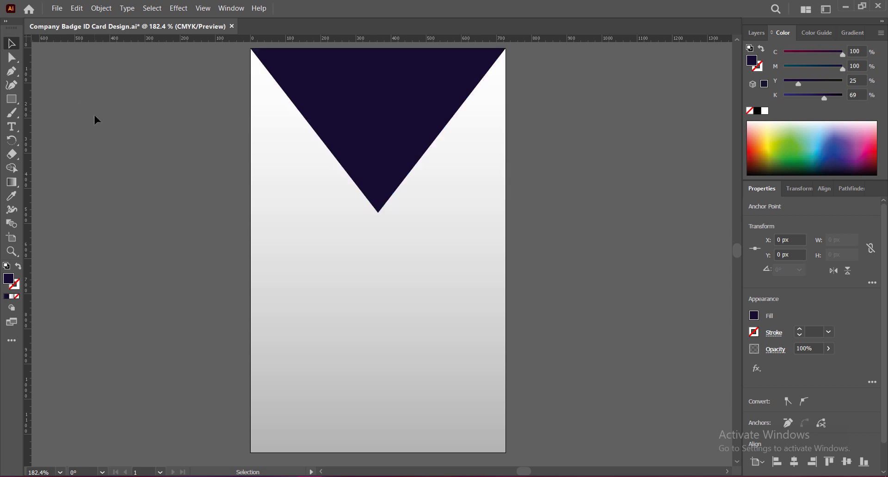
key(ctrl+s)
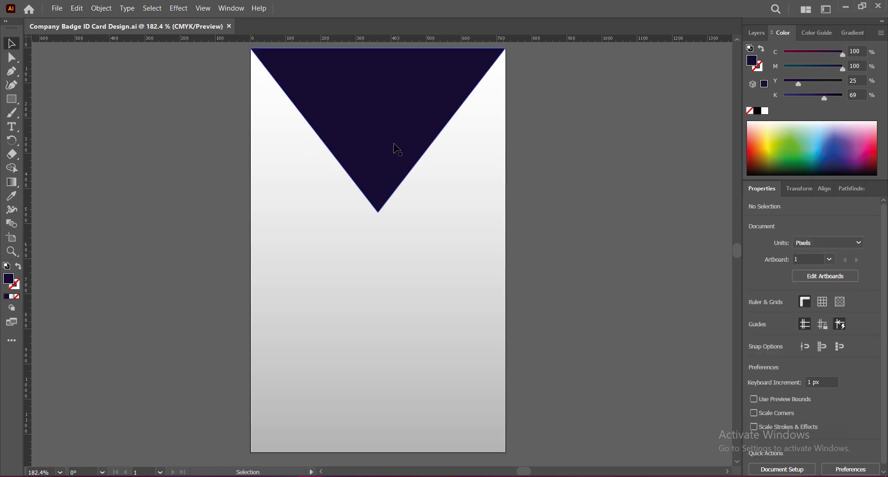
Step: Draw a thin sliver along the triangle's left slanted edge down to its tip
click(11, 72)
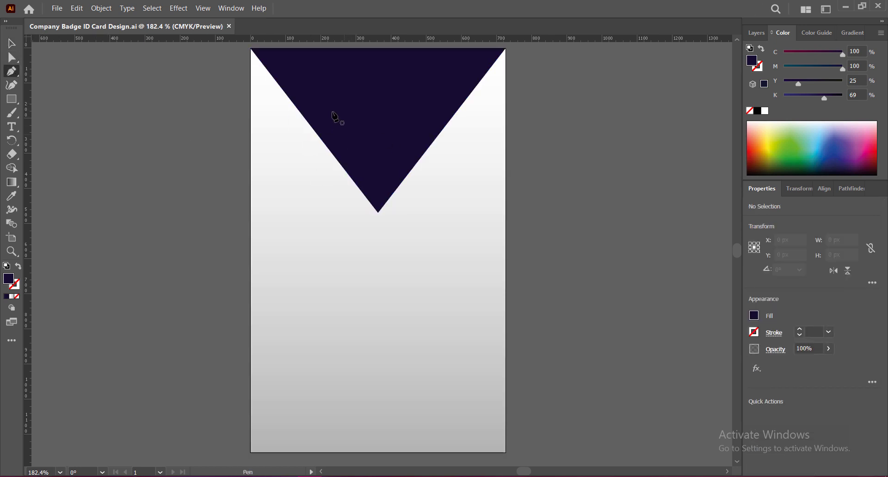
click(290, 100)
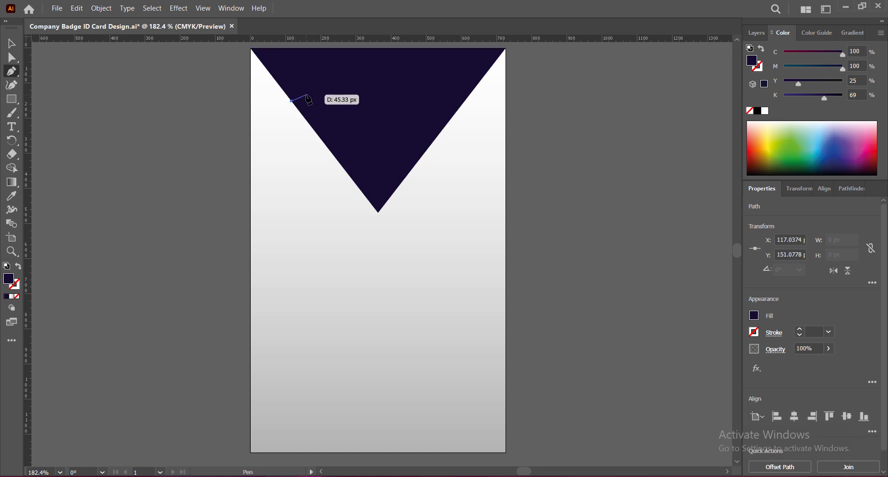
click(309, 101)
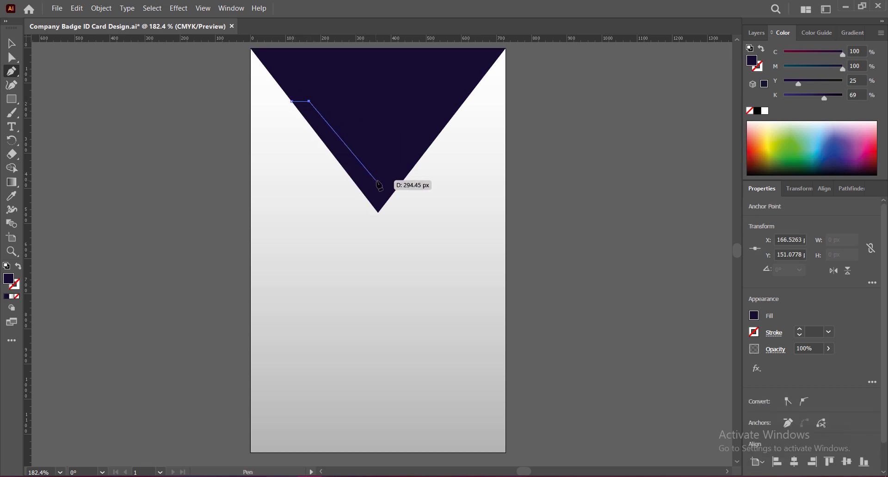
click(378, 212)
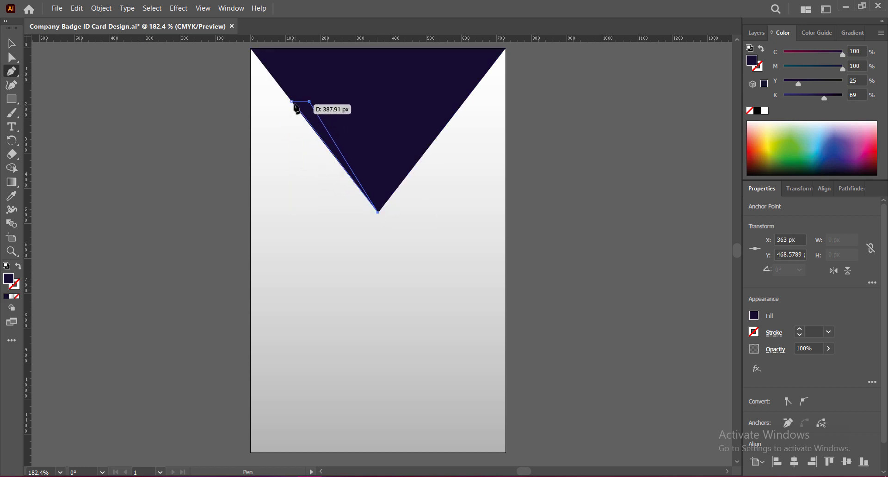
click(292, 101)
click(11, 43)
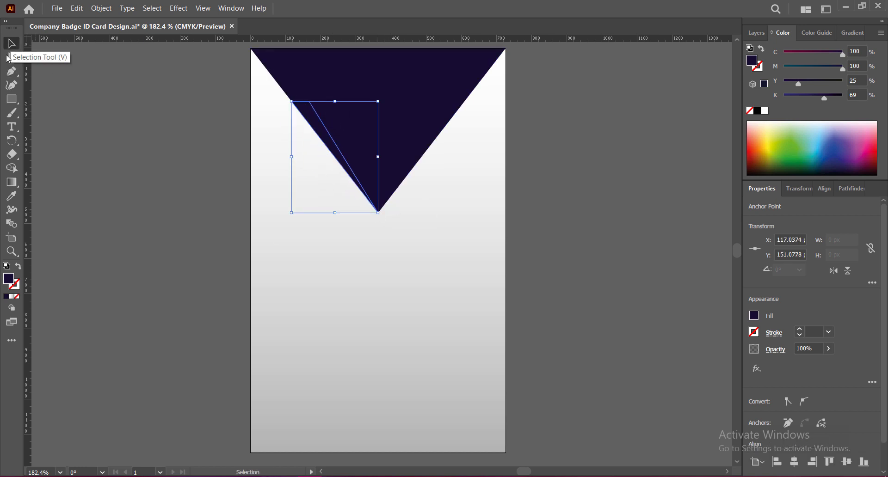
Step: Fill the sliver crimson (C30.2 M100 Y52.55 K41.18)
drag(841, 55, 792, 56)
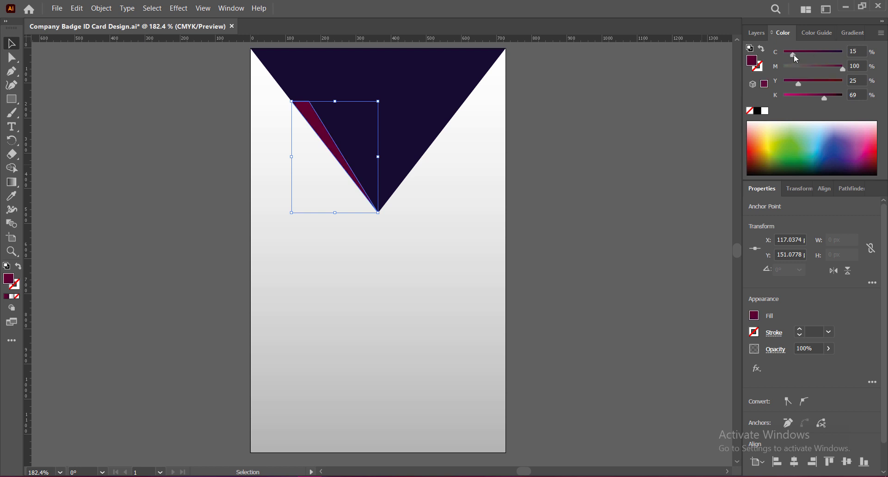
click(869, 149)
click(872, 152)
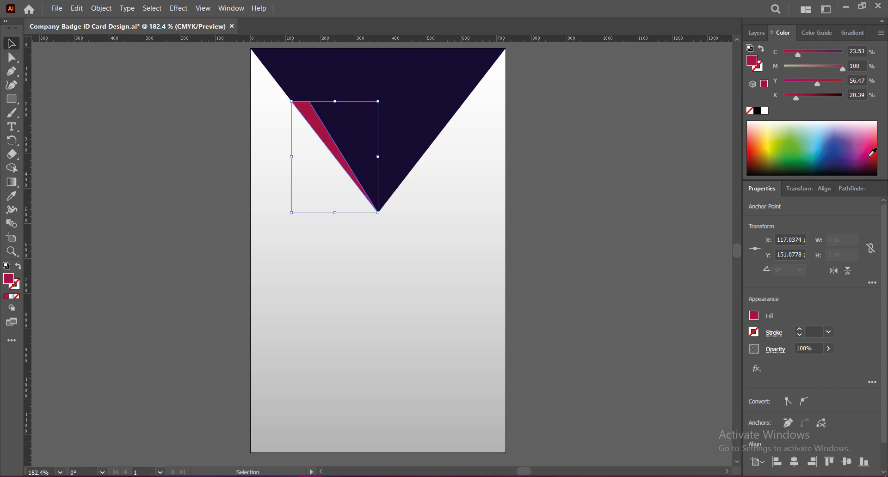
click(868, 164)
click(869, 158)
click(868, 159)
click(573, 168)
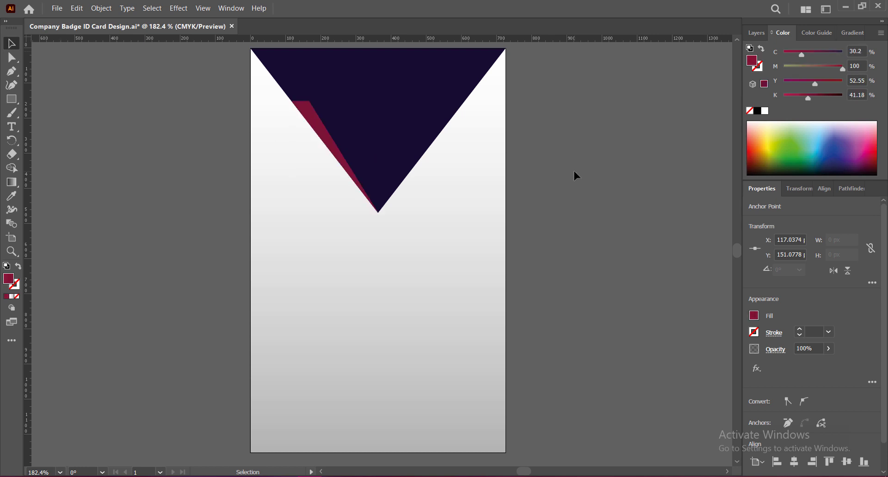
Step: Place a mirrored copy of the sliver on the triangle's right edge and save
click(326, 136)
drag(326, 136, 357, 136)
right_click(360, 138)
mouse_move(424, 312)
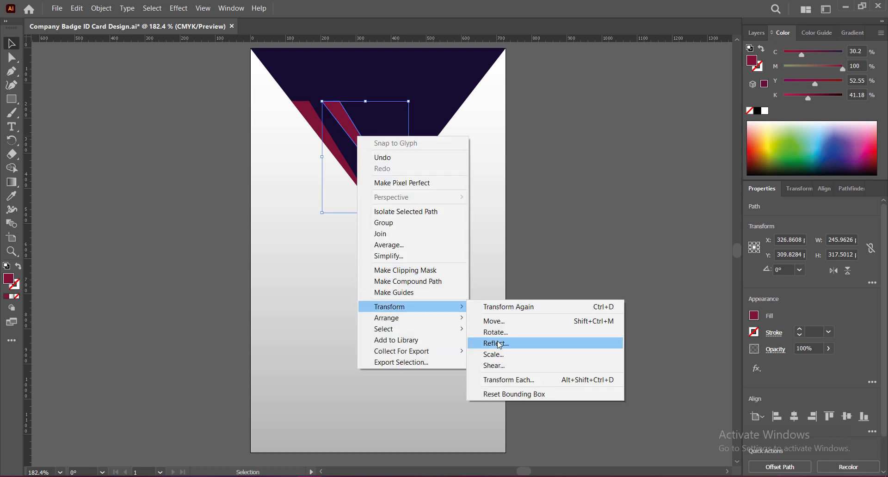
click(487, 344)
click(464, 347)
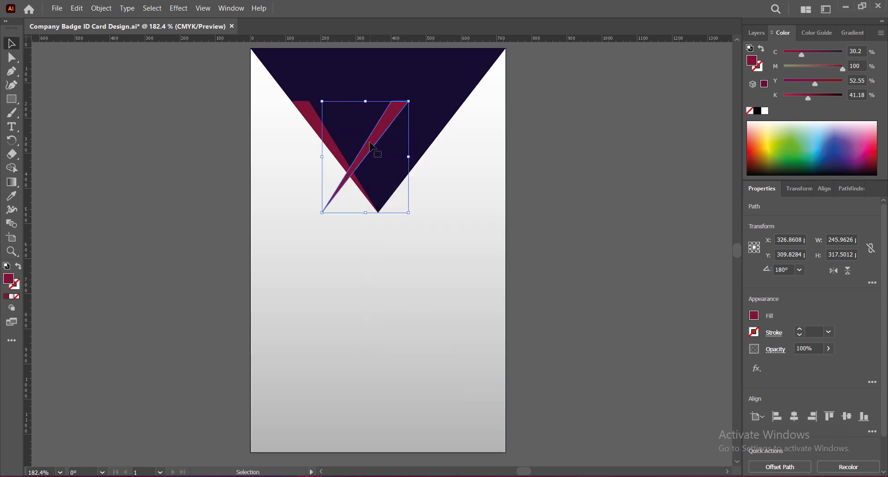
drag(373, 147, 425, 148)
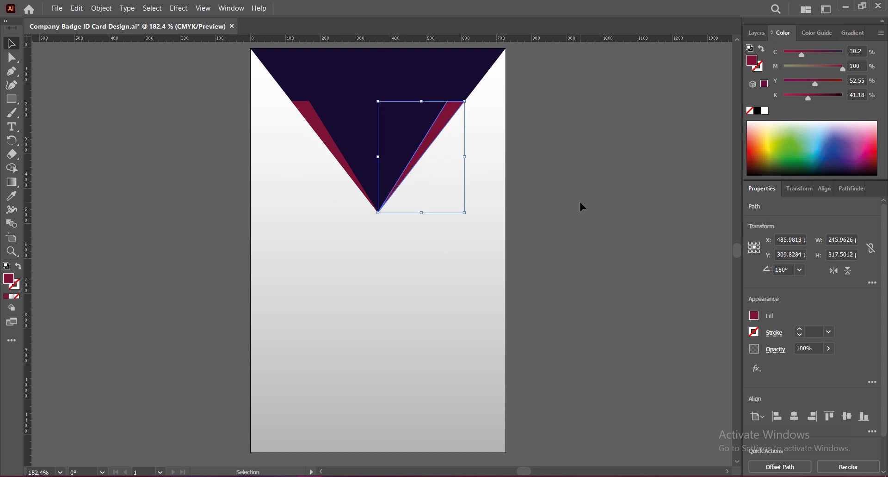
click(580, 210)
key(ctrl+s)
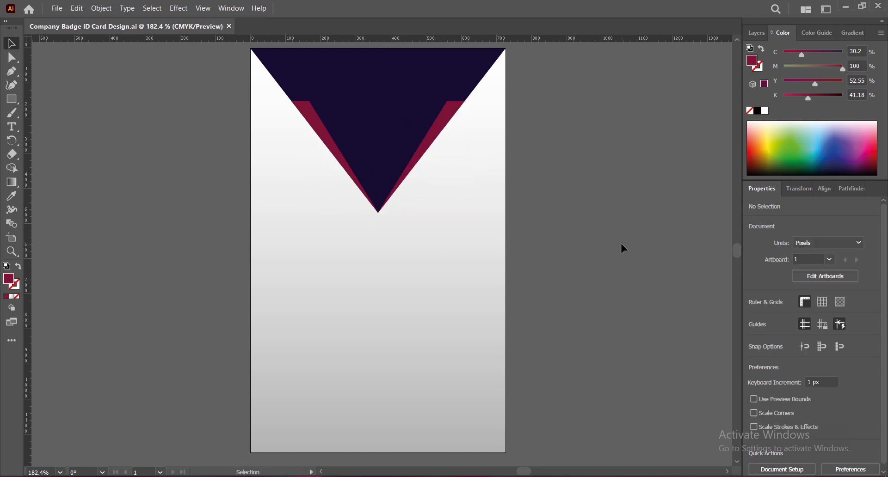
Step: Give the left sliver a black Multiply drop shadow: 60% opacity, X 12 px, Y 7 px, blur 12 px
click(319, 128)
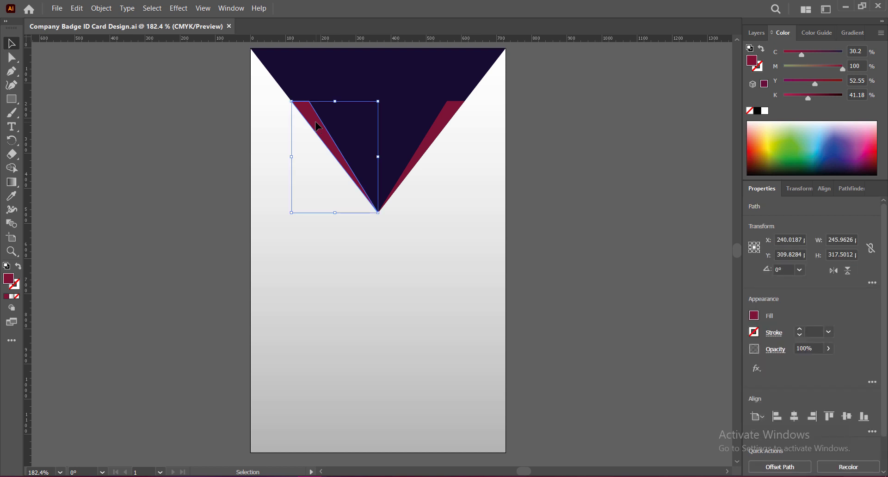
click(178, 7)
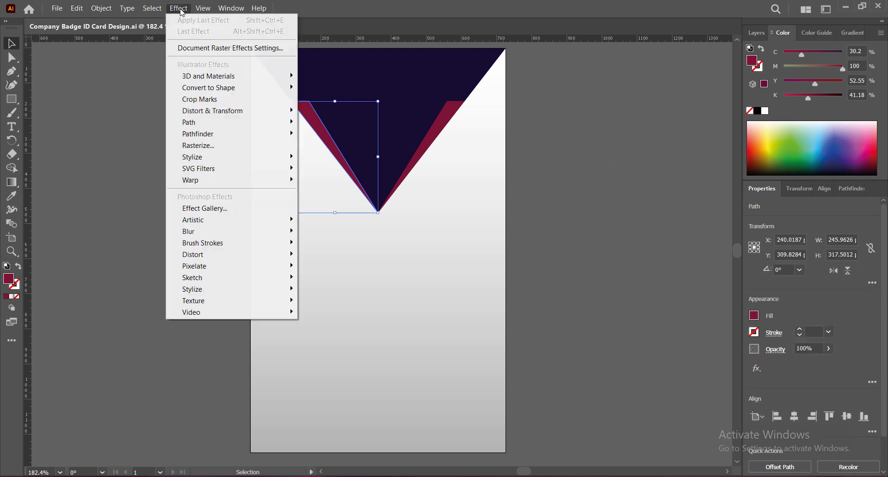
mouse_move(276, 159)
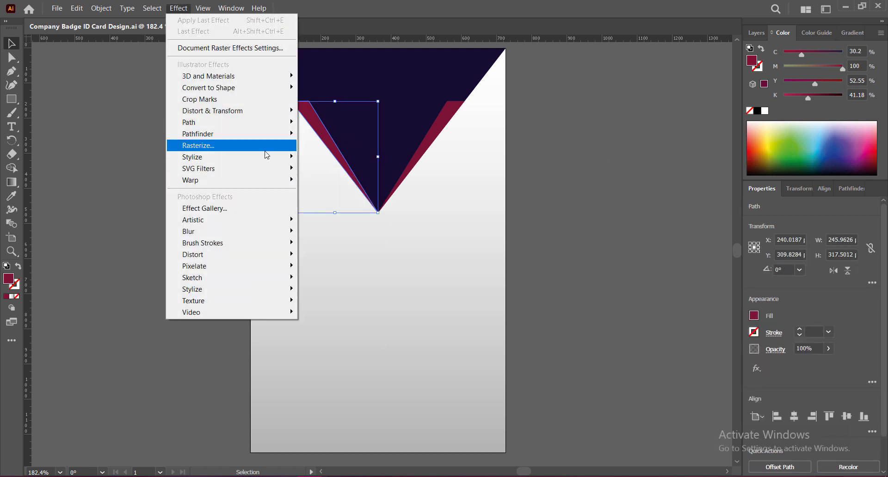
click(333, 157)
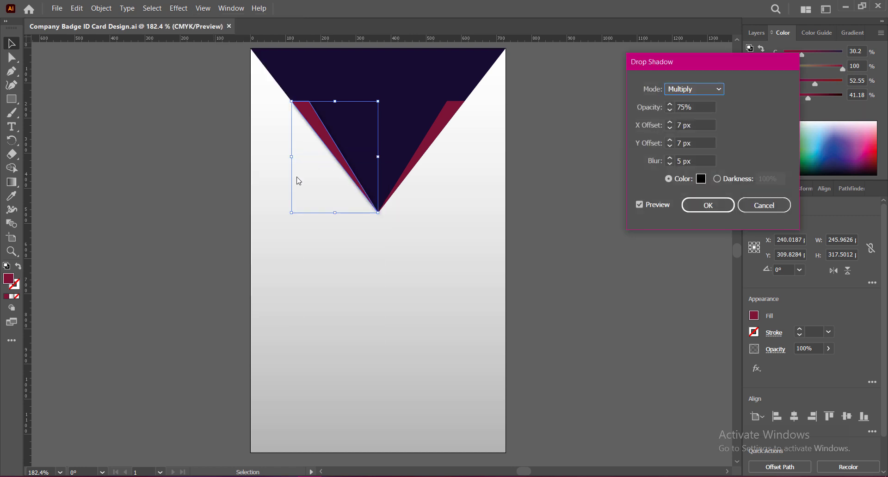
double_click(670, 123)
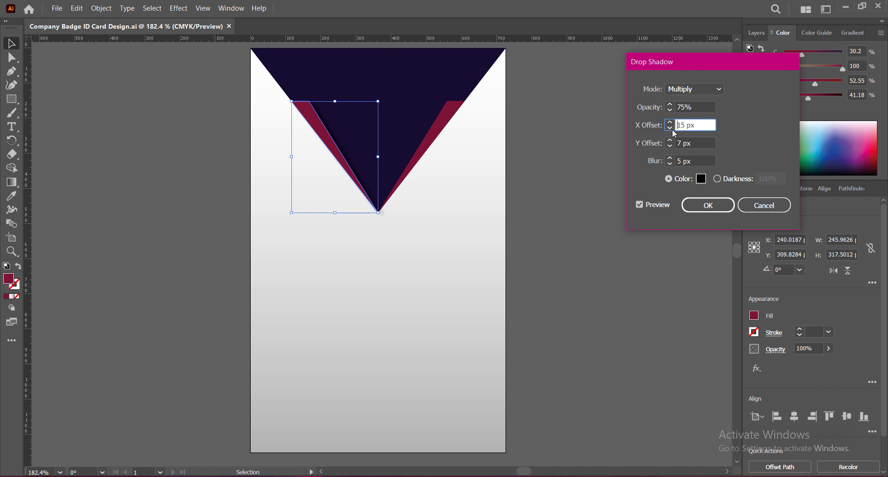
triple_click(670, 128)
double_click(669, 159)
double_click(669, 159)
click(669, 159)
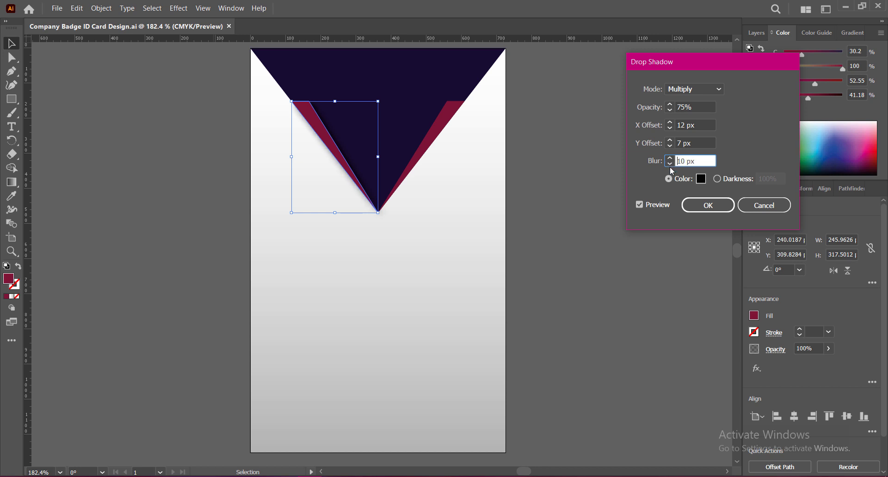
double_click(670, 158)
double_click(695, 106)
text(60)
click(699, 125)
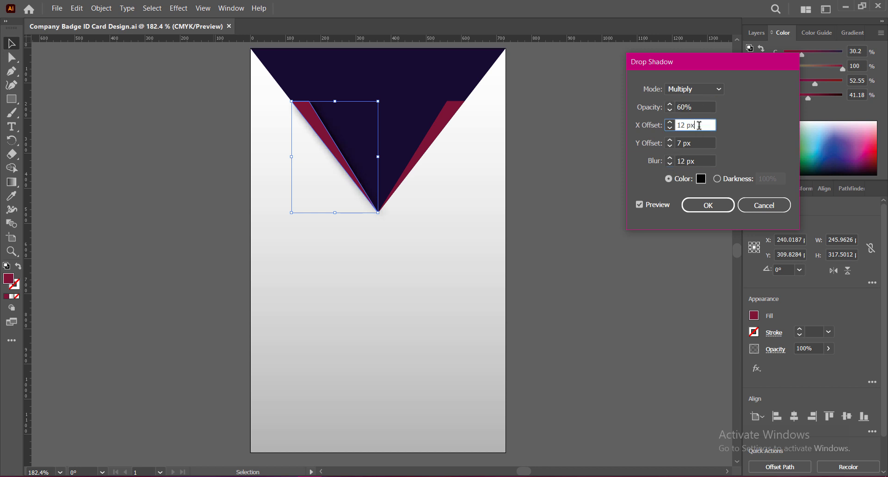
click(701, 179)
click(667, 239)
click(706, 211)
Step: Give the right sliver the same drop shadow with X offset -12 px
click(436, 138)
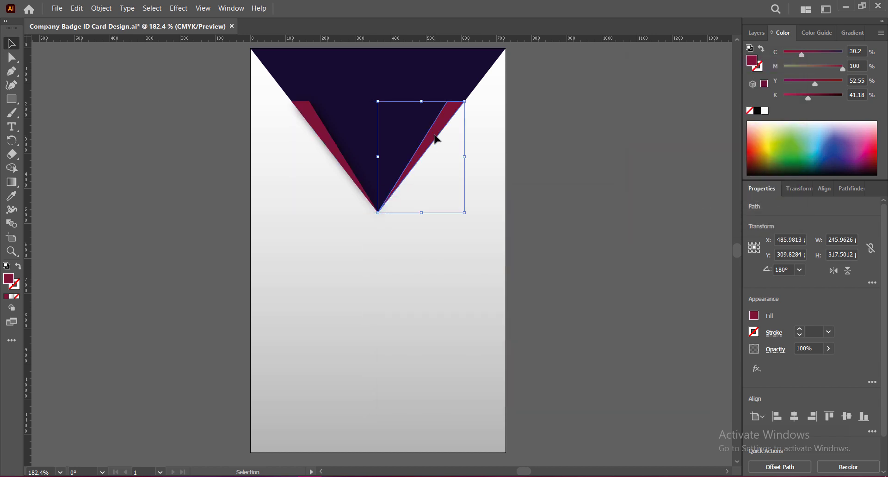
click(179, 9)
mouse_move(269, 160)
click(326, 159)
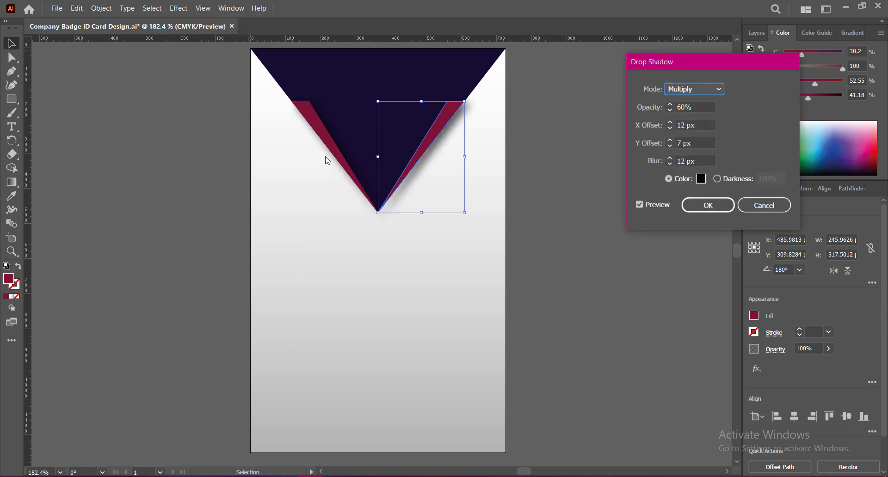
click(679, 125)
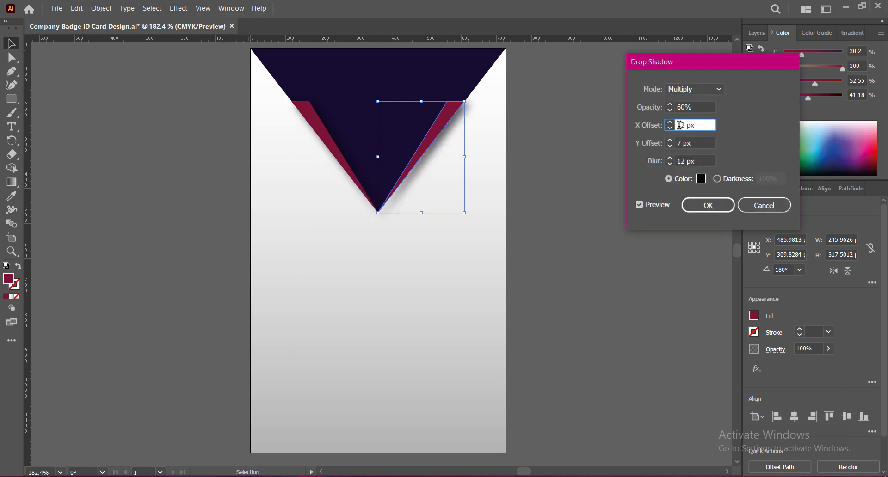
text(-)
click(699, 143)
click(698, 204)
click(567, 206)
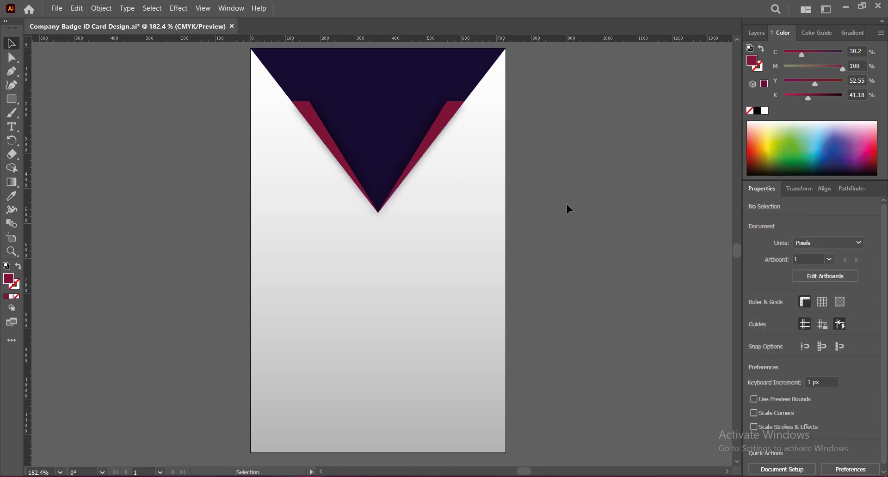
Step: Save, then draw a new thin strip from near the card's top-left to the triangle's tip
key(ctrl+s)
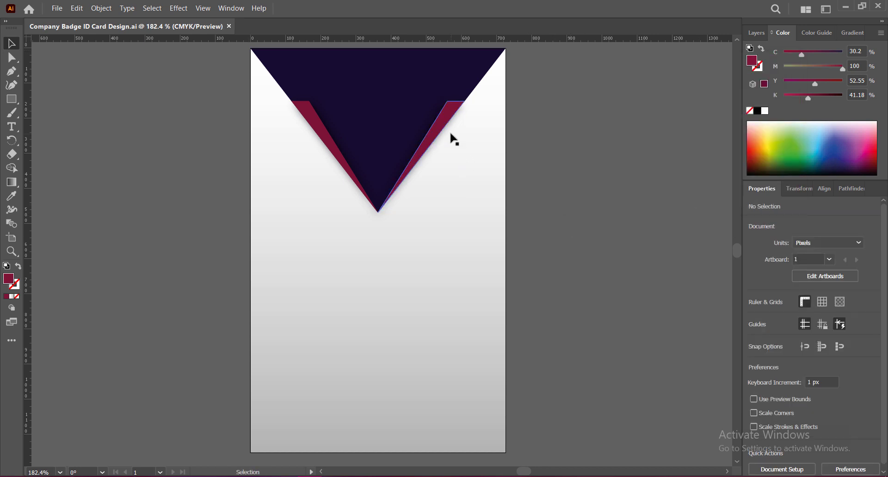
click(11, 71)
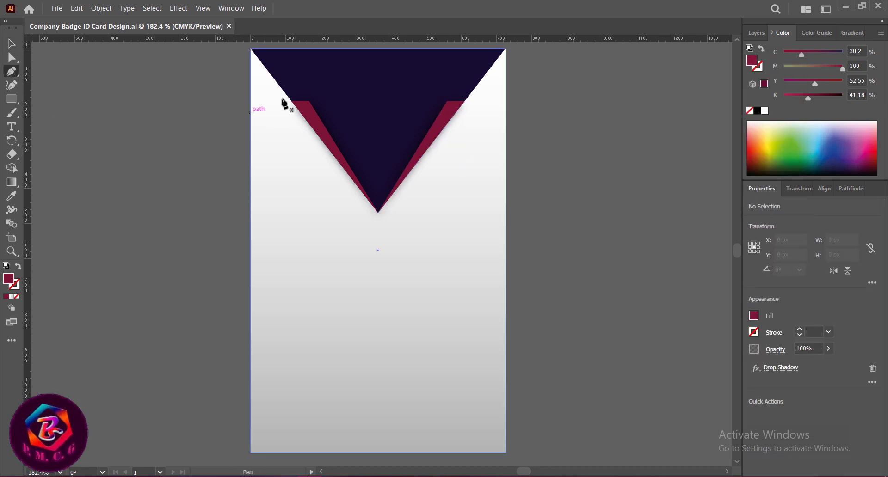
click(276, 81)
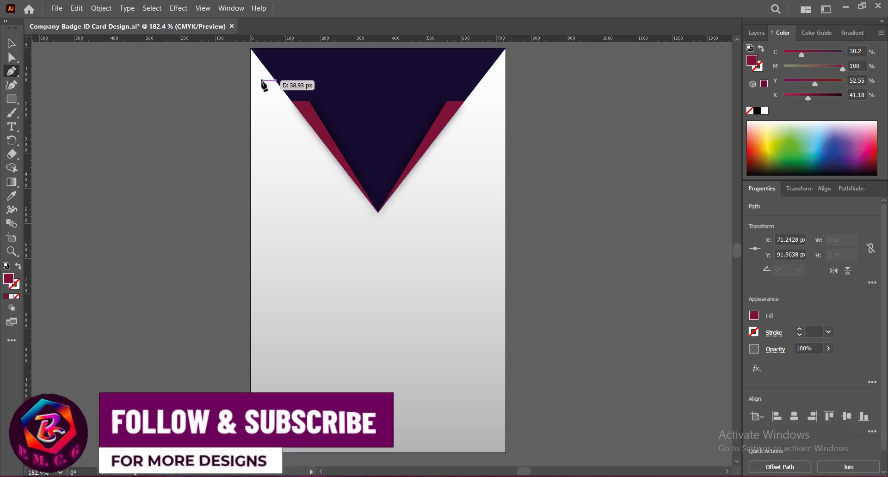
click(259, 80)
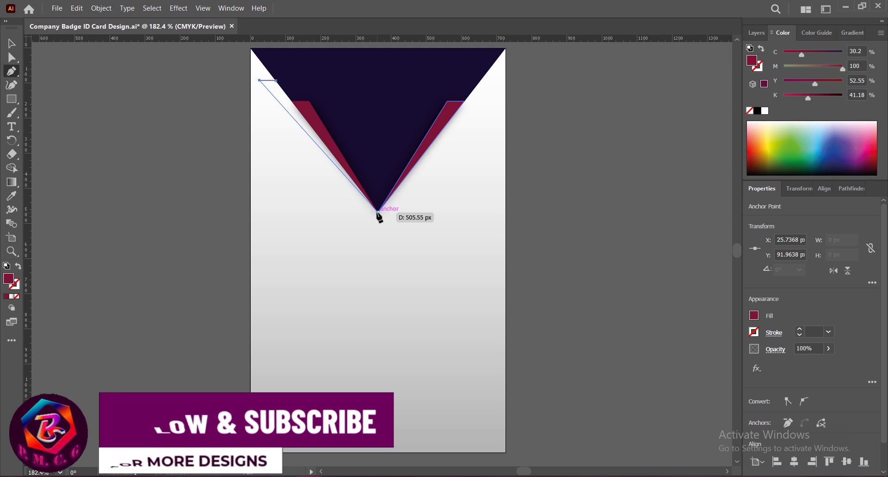
click(378, 213)
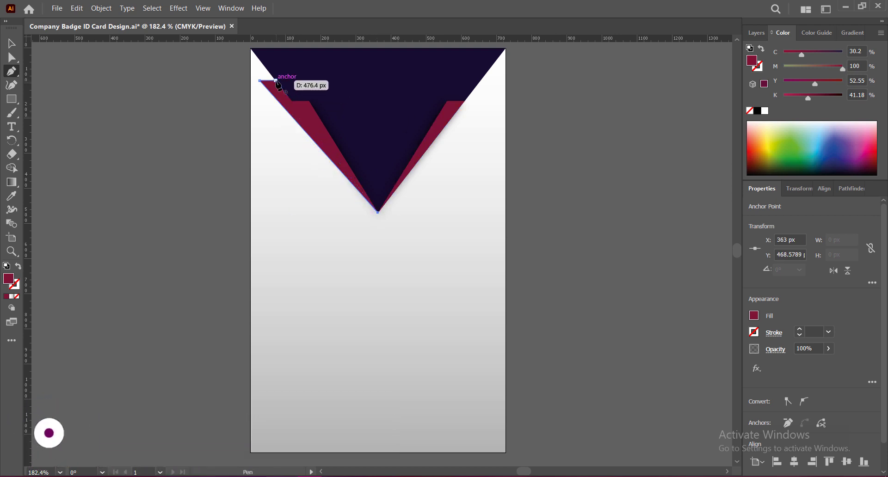
click(276, 81)
key(v)
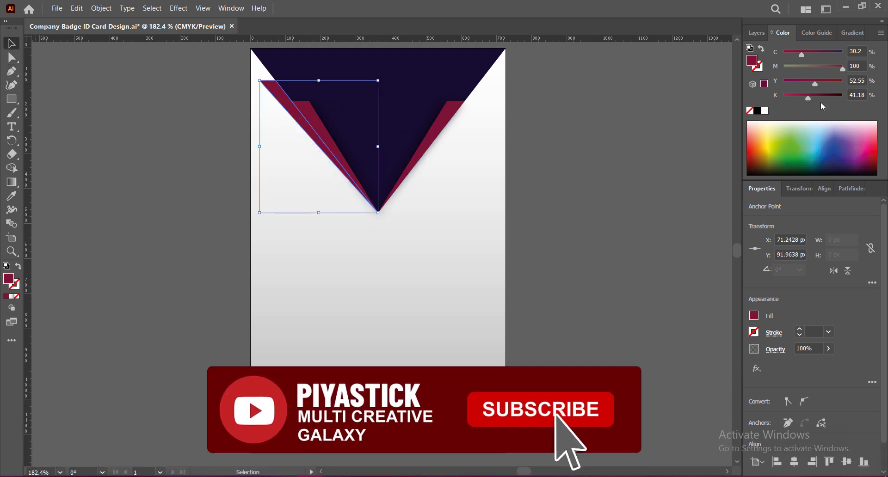
Step: Fill the strip muted purple (C82.35 M89 Y38 K7.84)
click(855, 157)
click(854, 157)
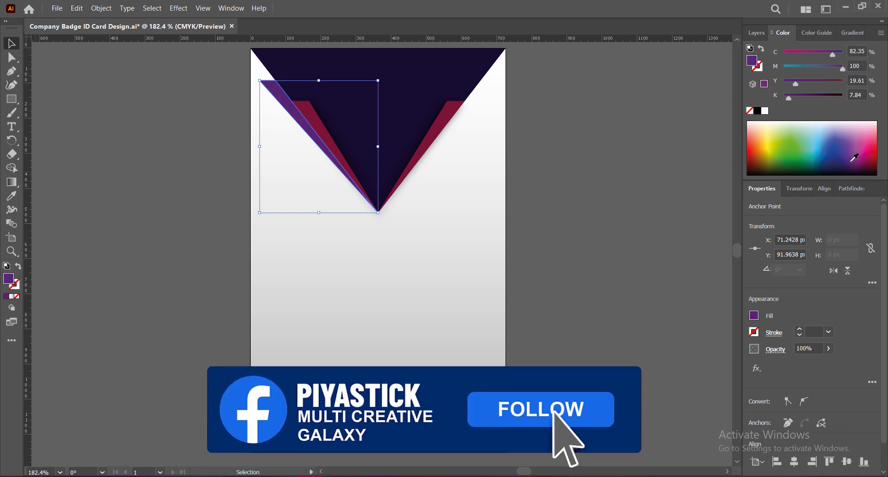
click(565, 196)
click(352, 131)
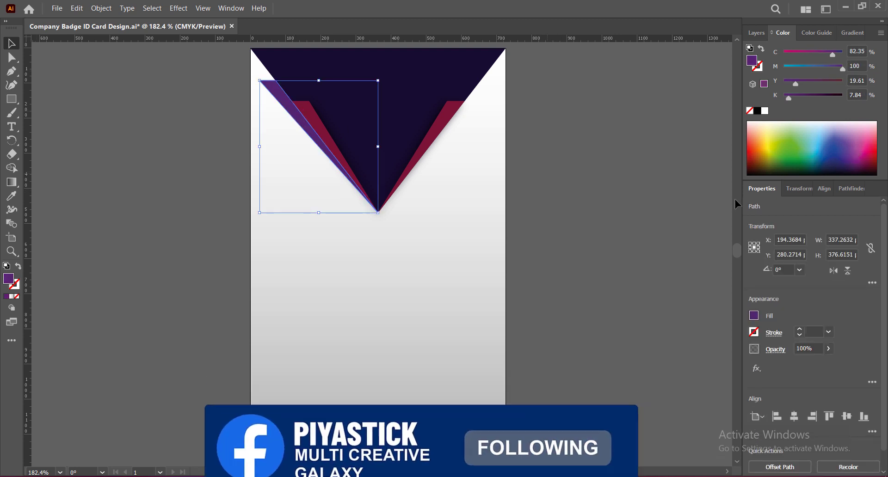
mouse_move(841, 68)
mouse_down()
mouse_move(806, 83)
mouse_move(837, 73)
mouse_up()
click(833, 69)
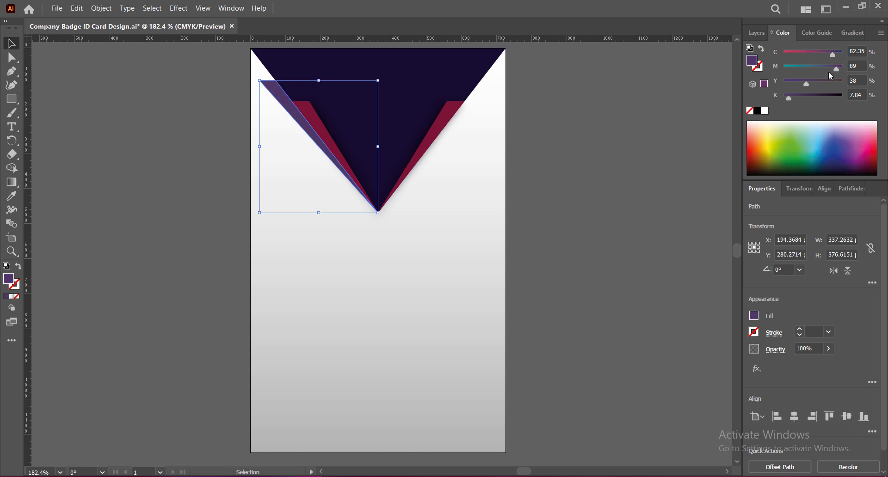
click(583, 208)
click(278, 104)
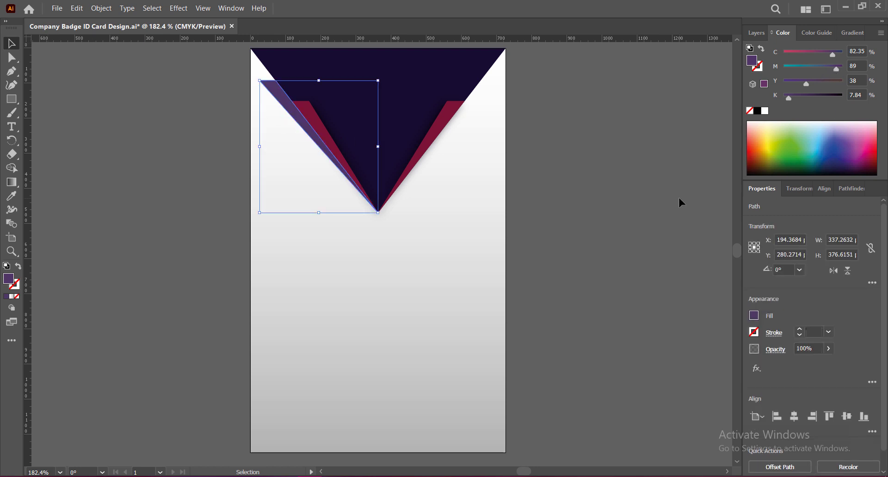
right_click(292, 110)
click(594, 225)
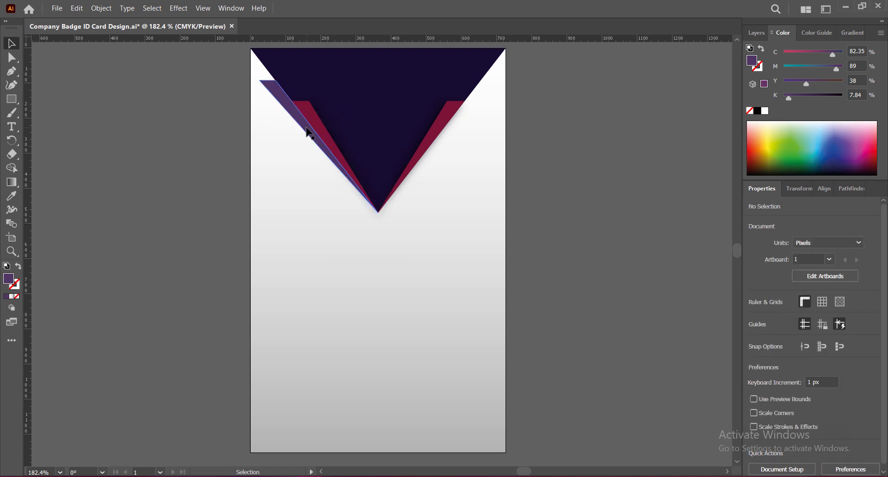
Step: Apply a vertical reflect to the strip, then undo it
right_click(307, 129)
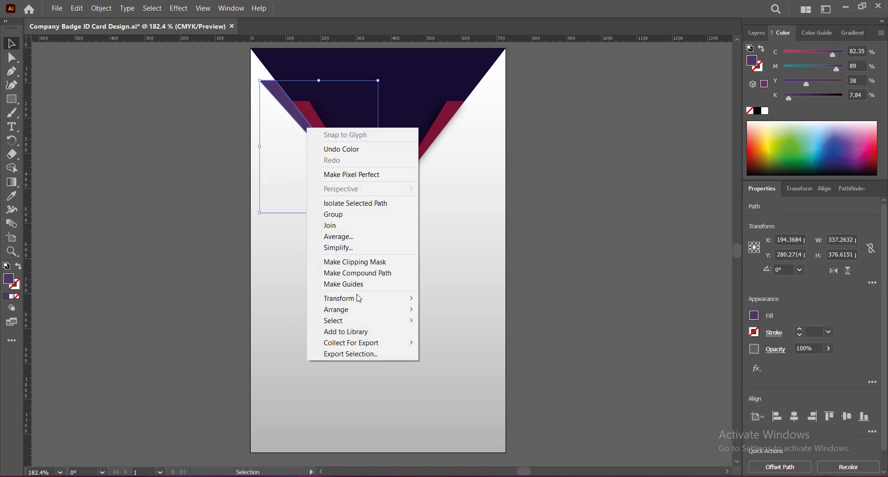
mouse_move(398, 300)
click(450, 335)
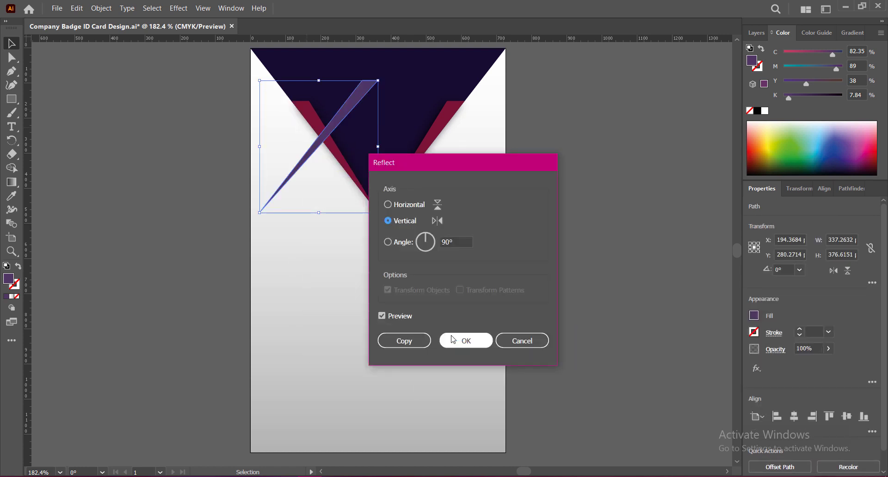
click(453, 341)
key(a)
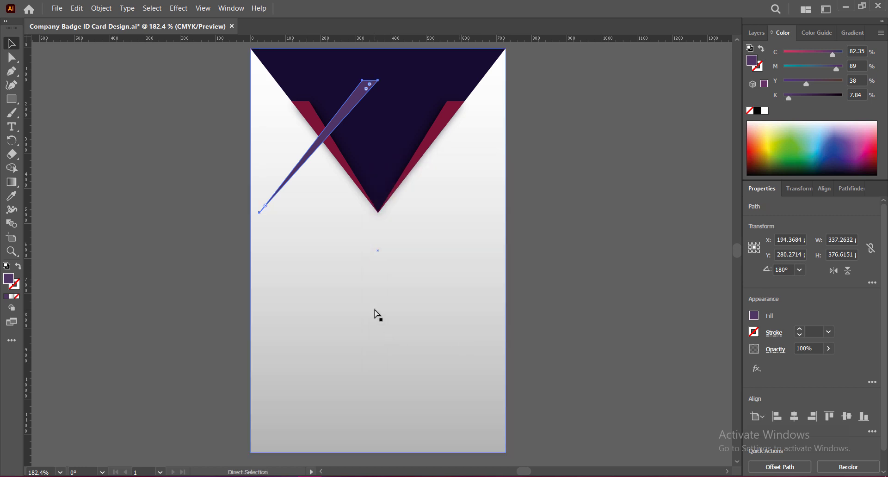
key(ctrl+z)
key(v)
Step: Place a reflected copy of the strip on the triangle's right edge and save
right_click(307, 127)
mouse_move(411, 298)
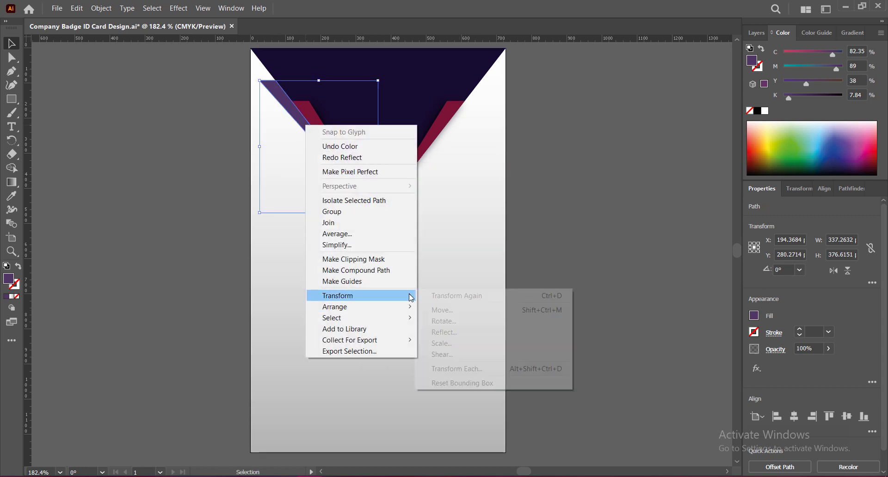
click(444, 332)
click(403, 341)
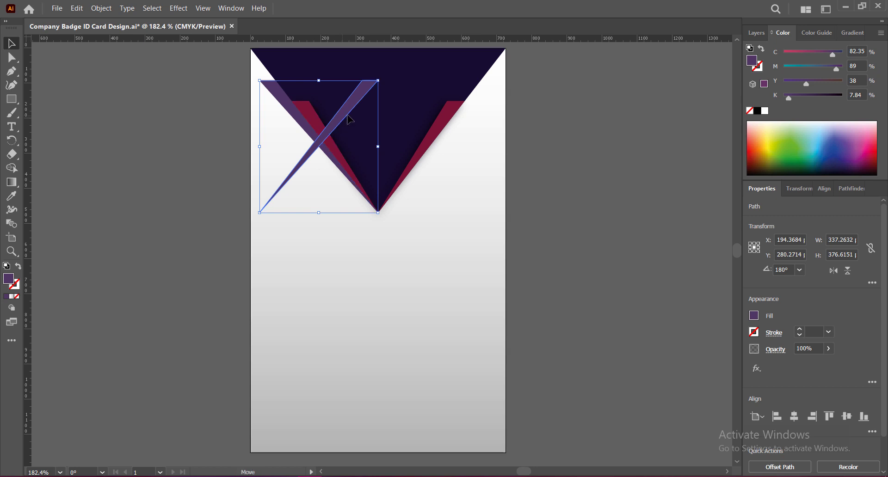
drag(350, 120, 463, 120)
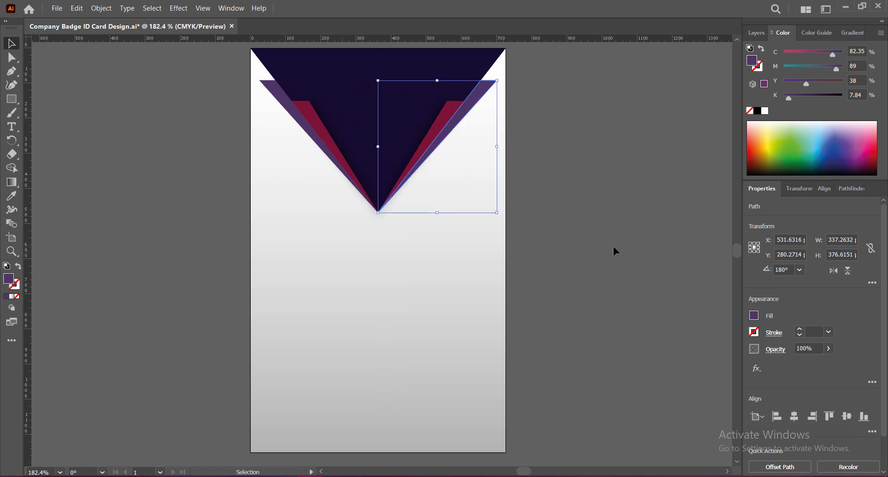
click(613, 245)
key(ctrl+s)
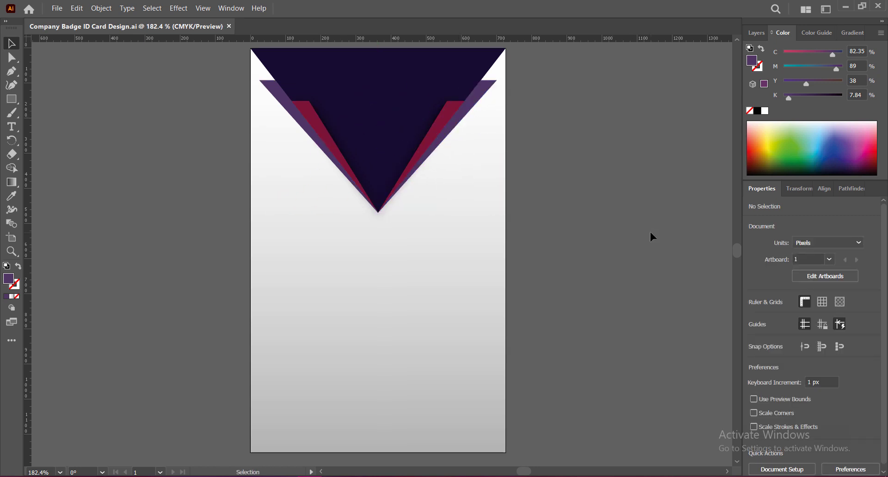
Step: Draw a circle and size it just under the triangle's point
drag(12, 99, 64, 115)
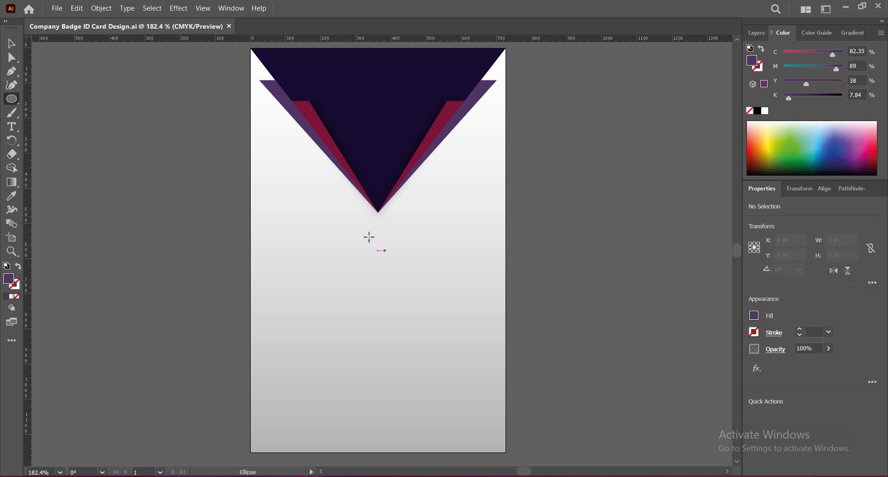
drag(352, 220, 449, 317)
click(12, 43)
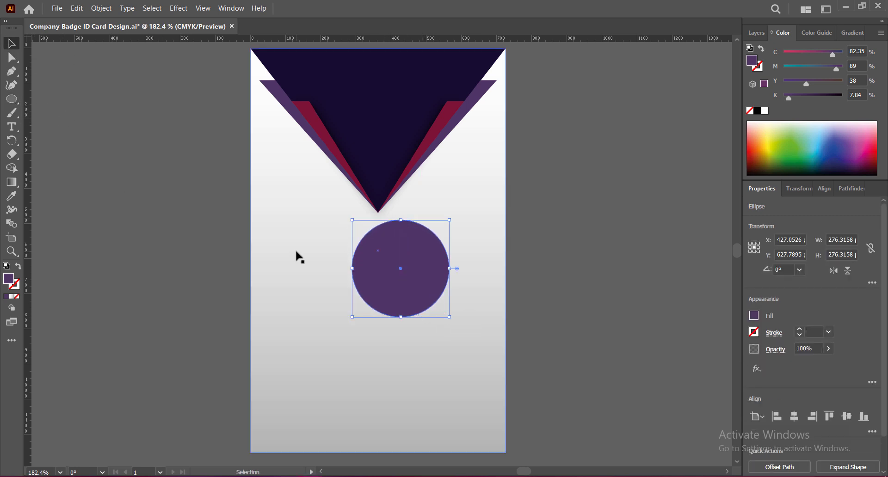
drag(429, 288, 407, 273)
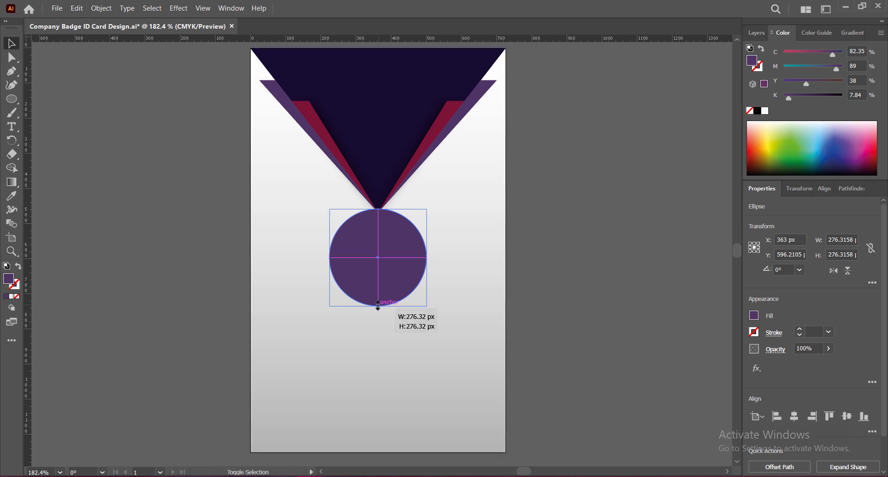
drag(378, 307, 378, 295)
click(527, 274)
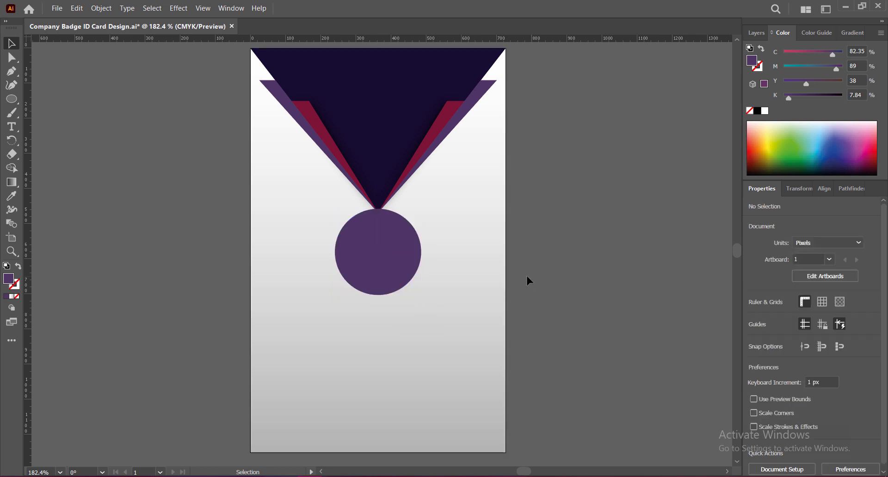
click(391, 261)
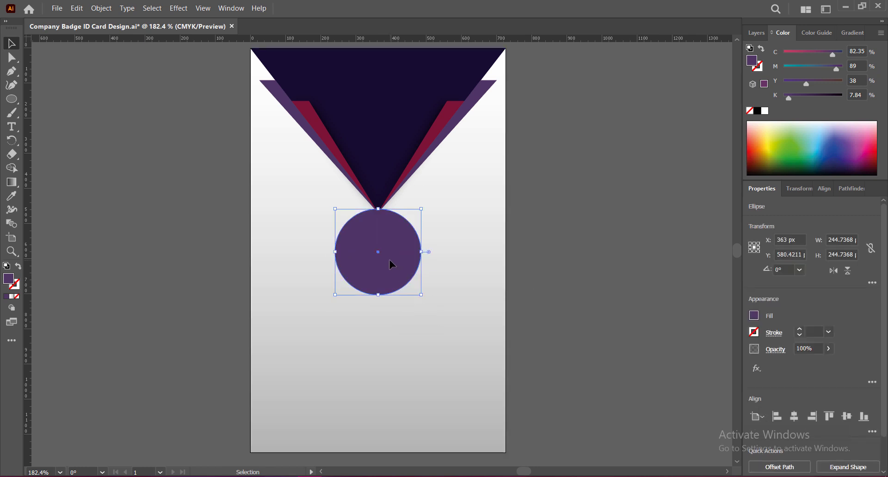
Step: Fill the circle bright purple (C70.59 M90 Y2.75 K0.78) and save
click(852, 160)
click(852, 158)
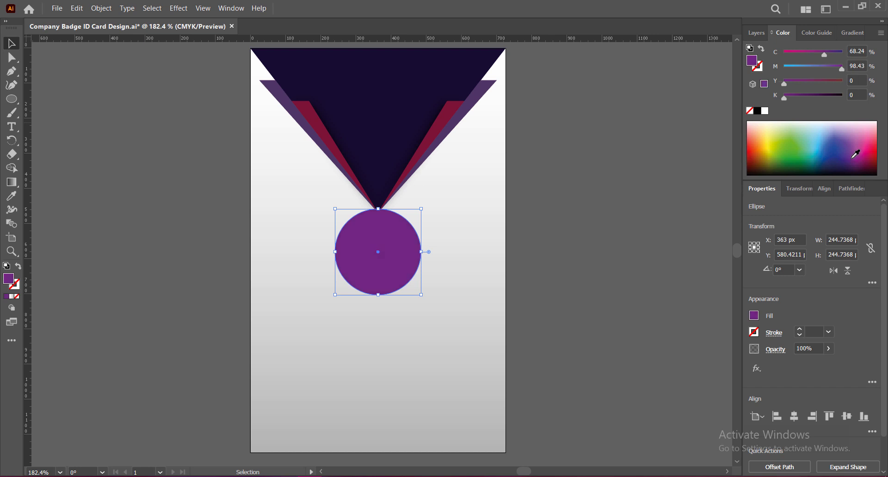
click(853, 159)
drag(842, 71, 837, 73)
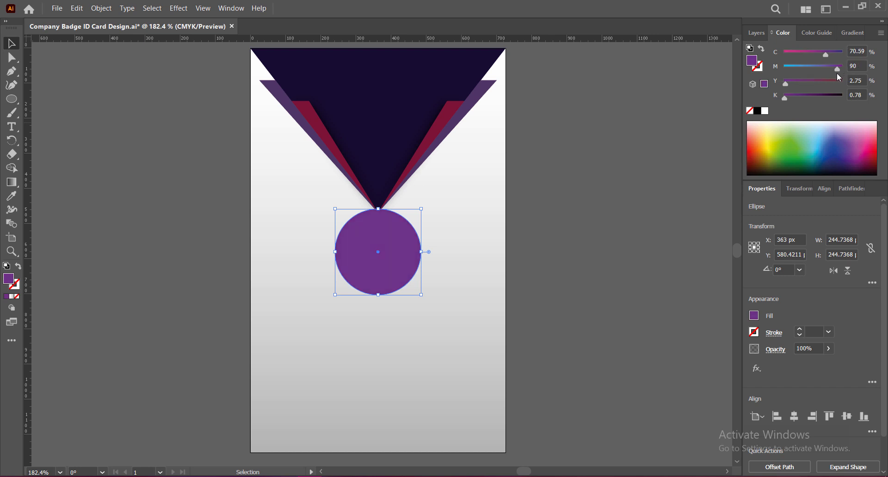
click(680, 226)
key(ctrl+s)
Step: Duplicate the circle, fill the copy black, shrink it and centre it inside the purple one
click(388, 259)
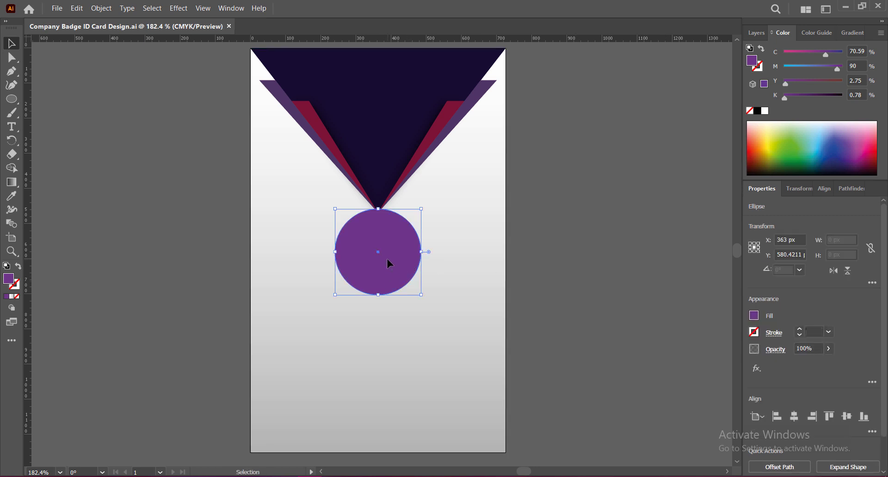
drag(386, 259, 478, 262)
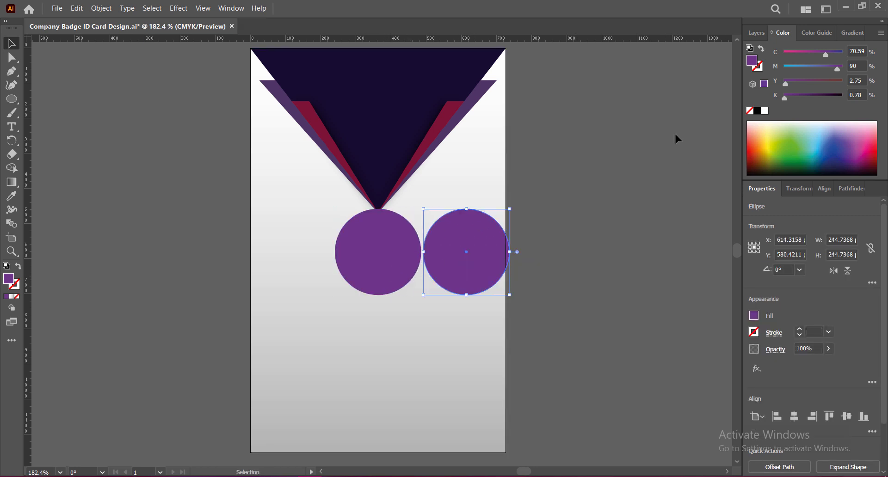
click(758, 111)
drag(467, 208, 468, 225)
drag(476, 268, 388, 262)
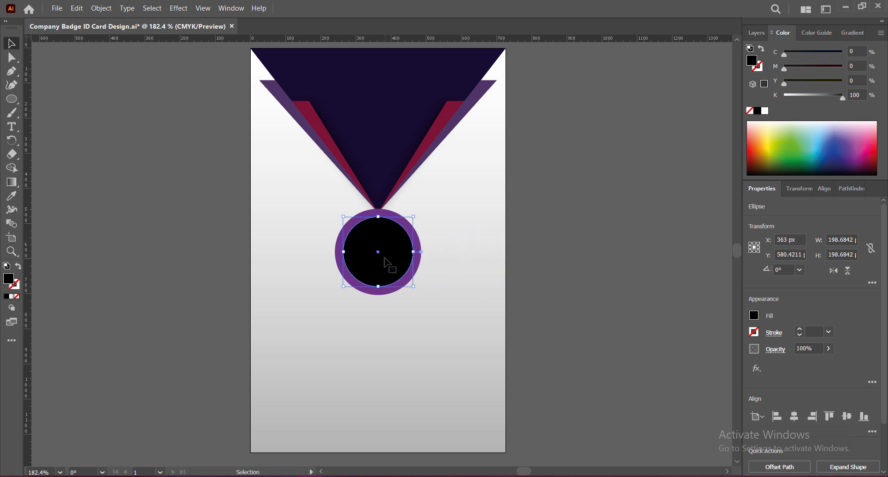
click(547, 265)
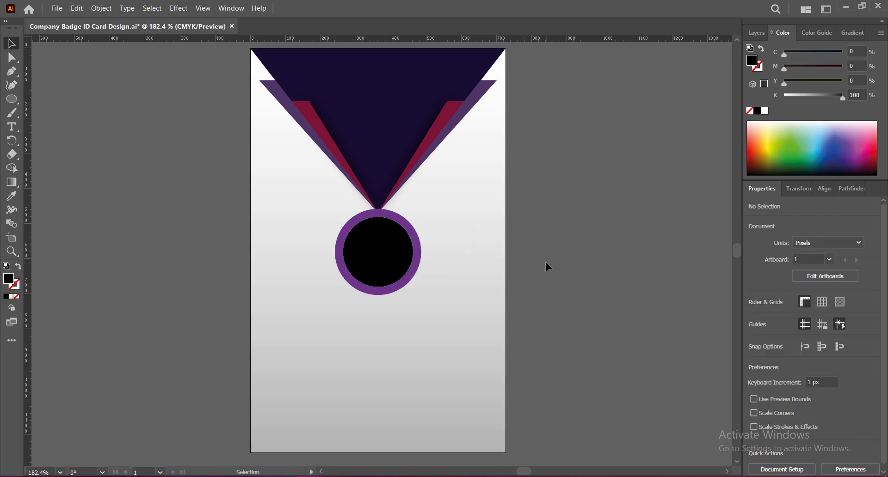
Step: Give the purple ring a soft drop shadow with 0 px horizontal offset, 9 px blur and higher opacity
click(353, 287)
click(179, 8)
mouse_move(203, 157)
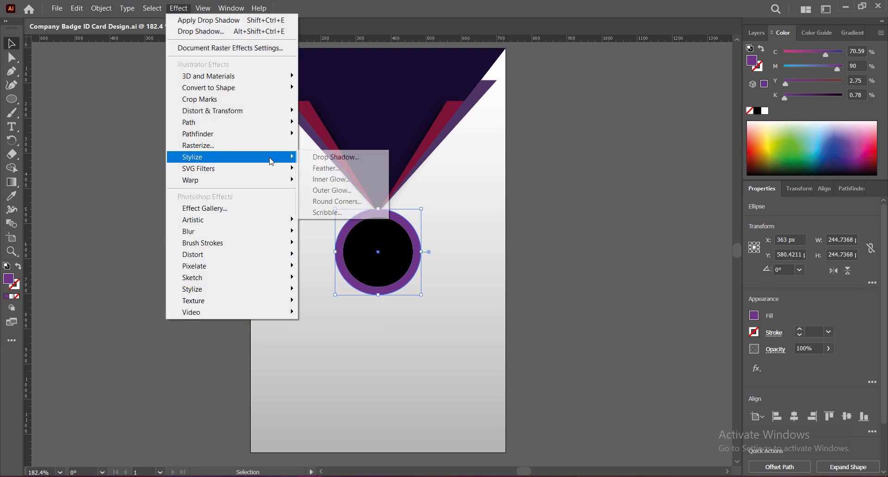
click(333, 153)
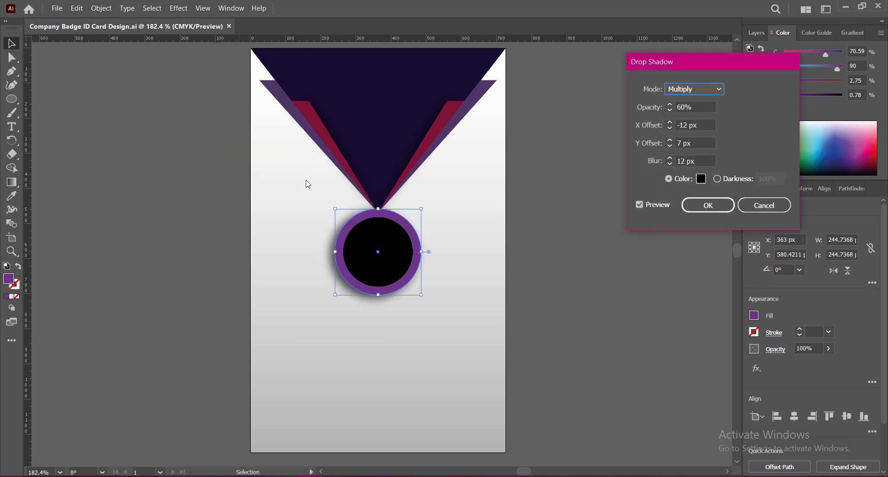
click(670, 122)
click(669, 123)
click(670, 122)
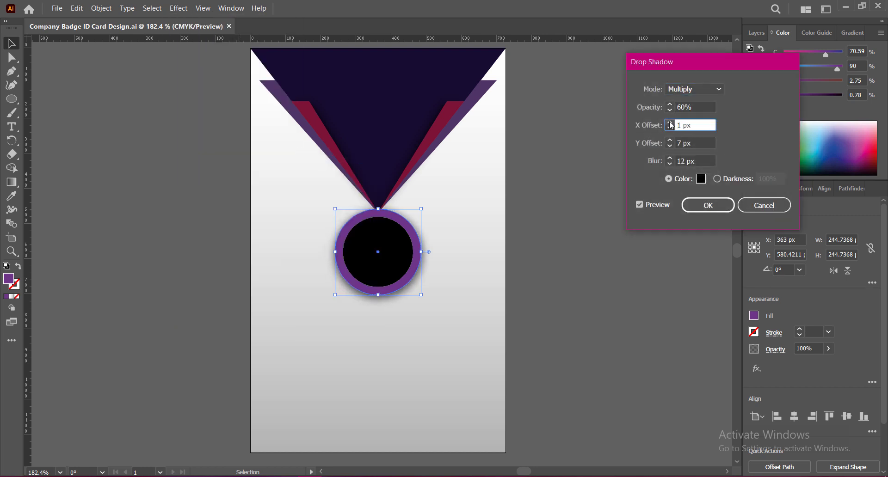
click(670, 123)
click(670, 147)
click(670, 147)
click(670, 146)
click(670, 147)
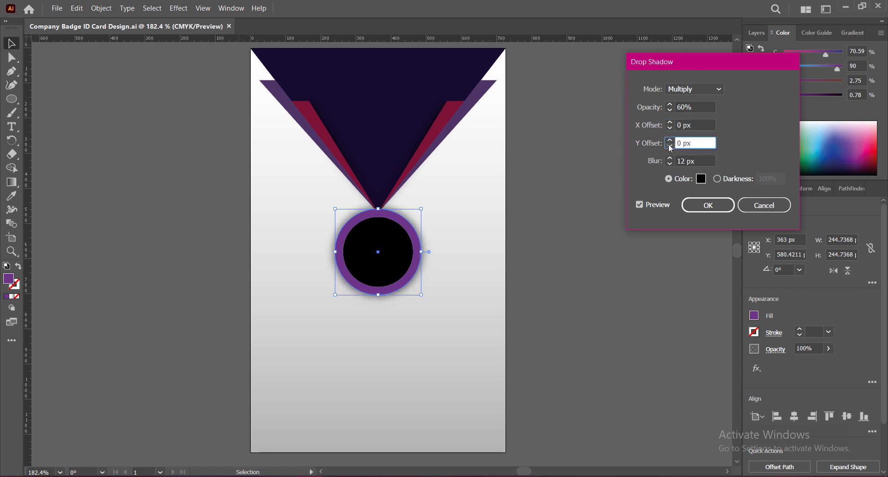
click(670, 165)
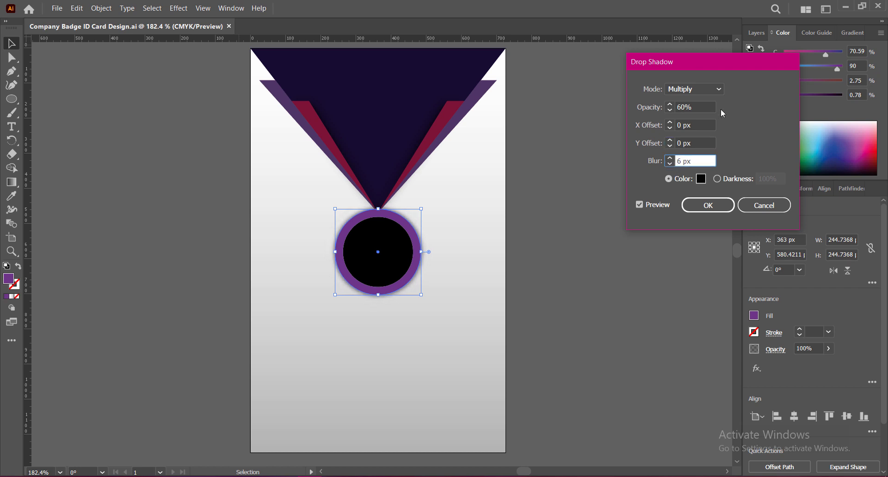
click(670, 158)
click(670, 158)
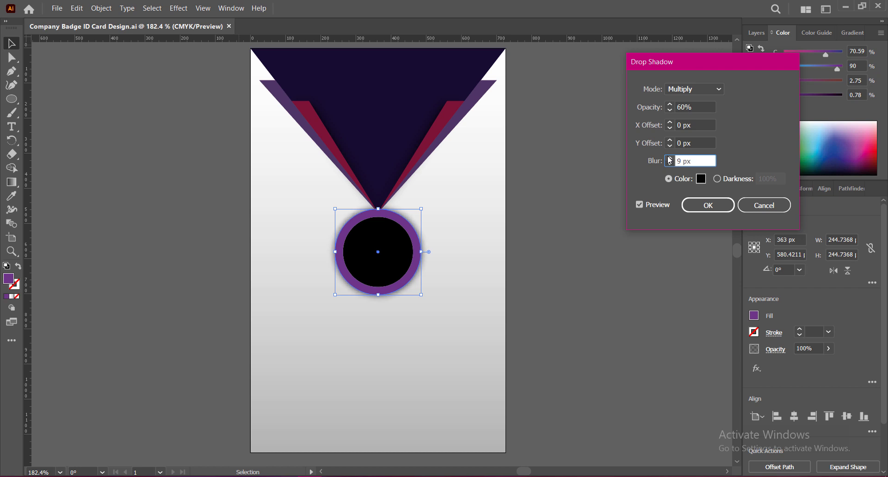
click(670, 104)
click(670, 104)
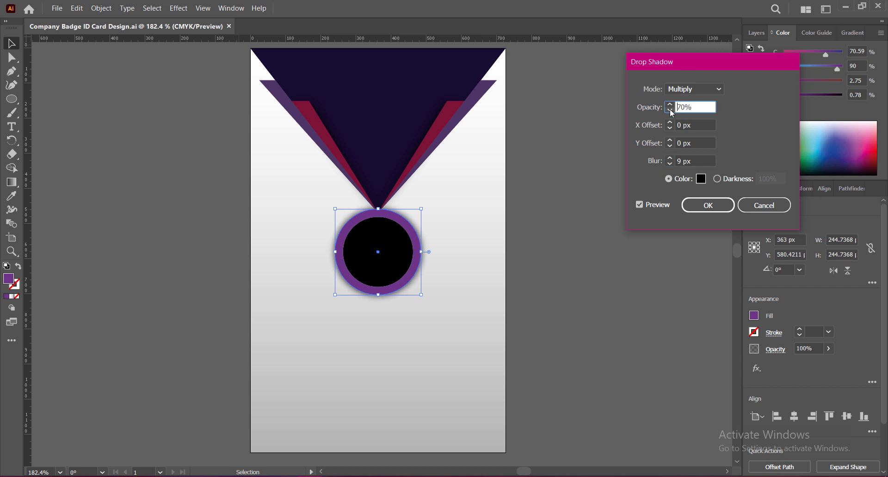
click(710, 204)
click(604, 230)
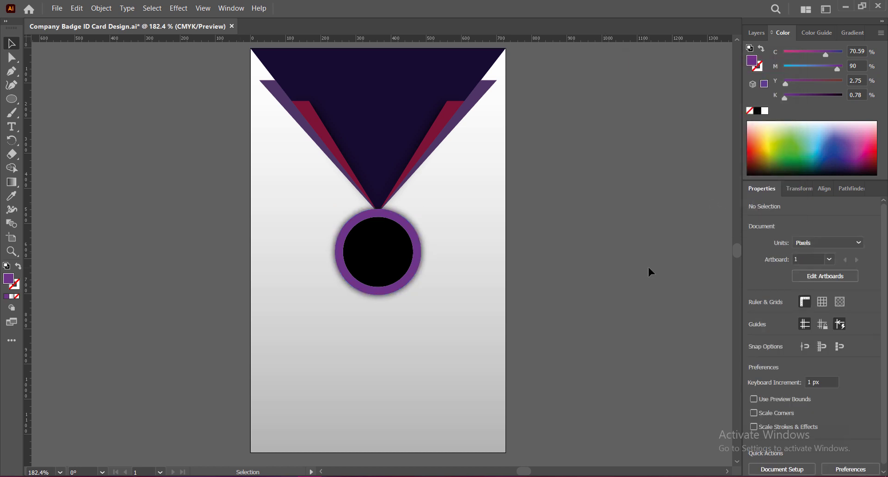
Step: Save, then nudge the purple ring down slightly and try selecting the medal's circle and ring
key(ctrl+s)
click(377, 295)
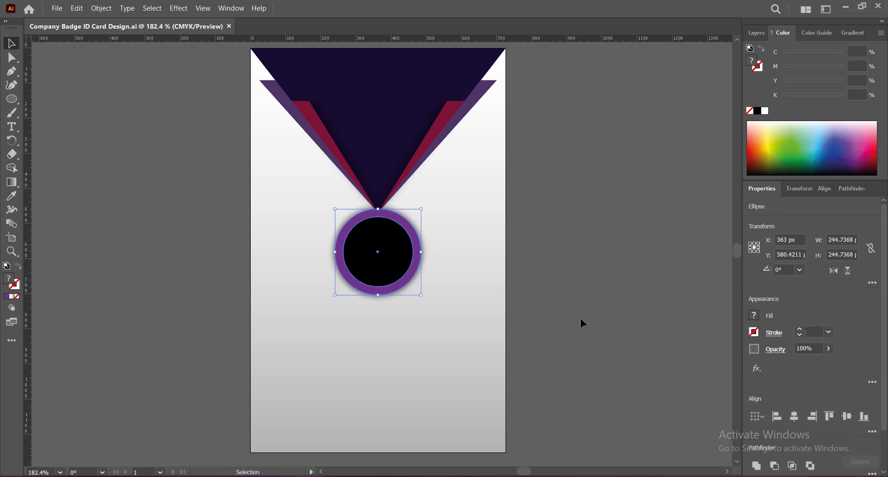
key(Down)
key(Down)
key(Down)
key(ctrl+shift+a)
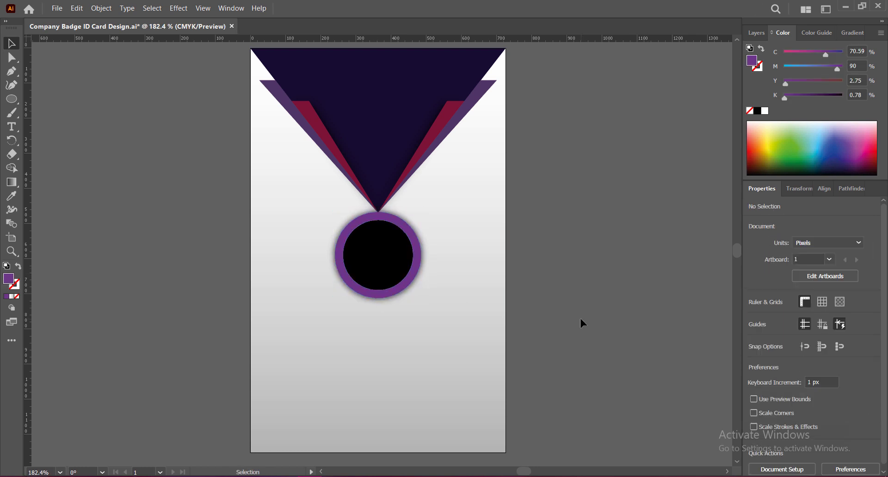
click(401, 277)
shift+click(386, 295)
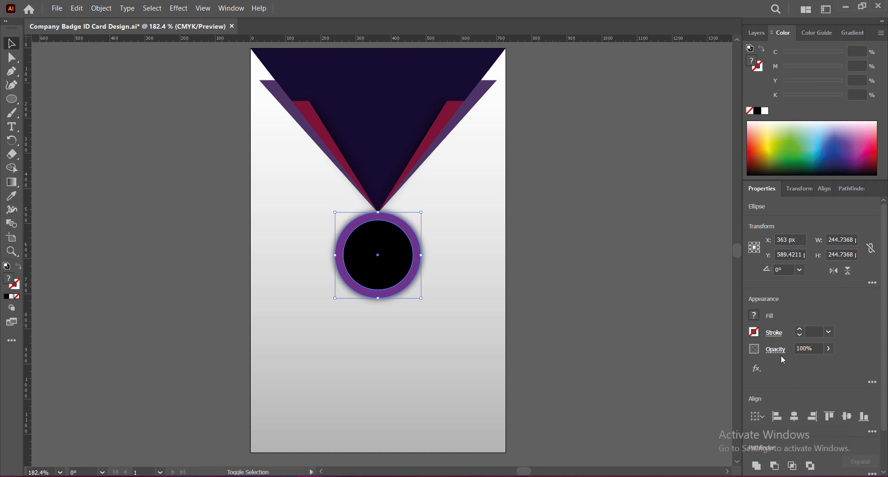
click(780, 353)
click(583, 298)
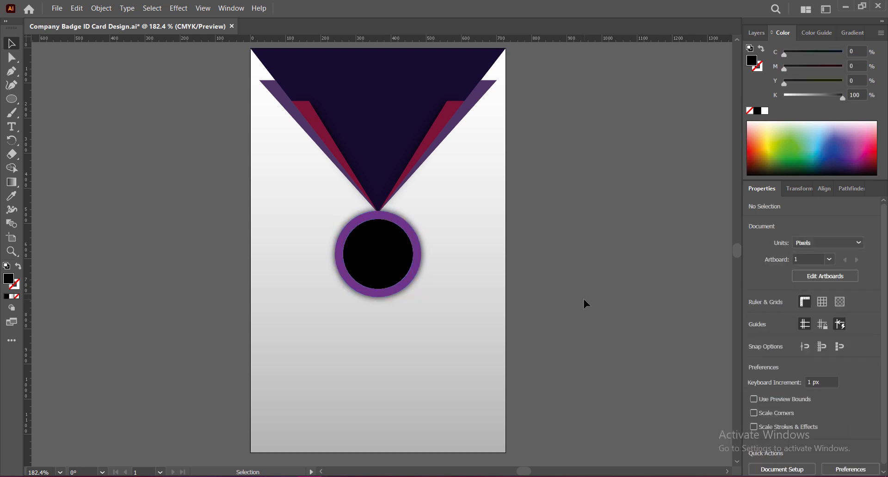
Step: Scale the black circle and purple ring together from the centre to about 269 px, then save
click(396, 255)
shift+click(340, 265)
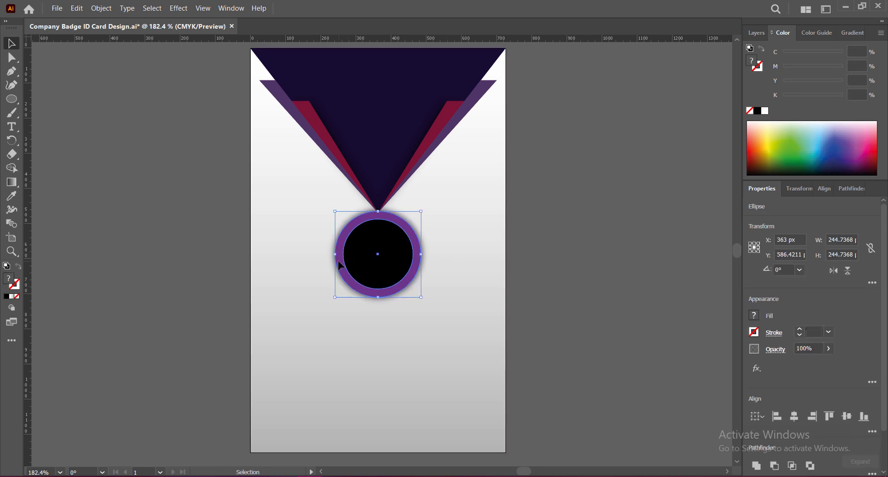
drag(378, 212, 378, 204)
click(556, 233)
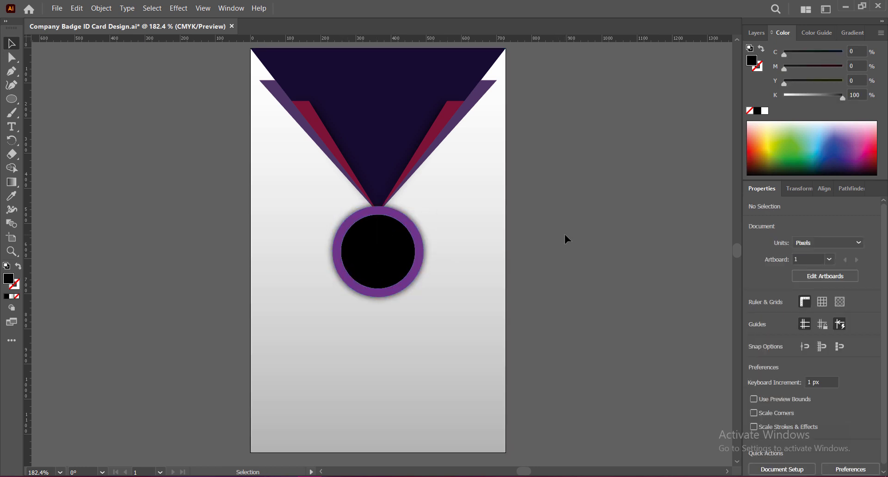
key(ctrl+s)
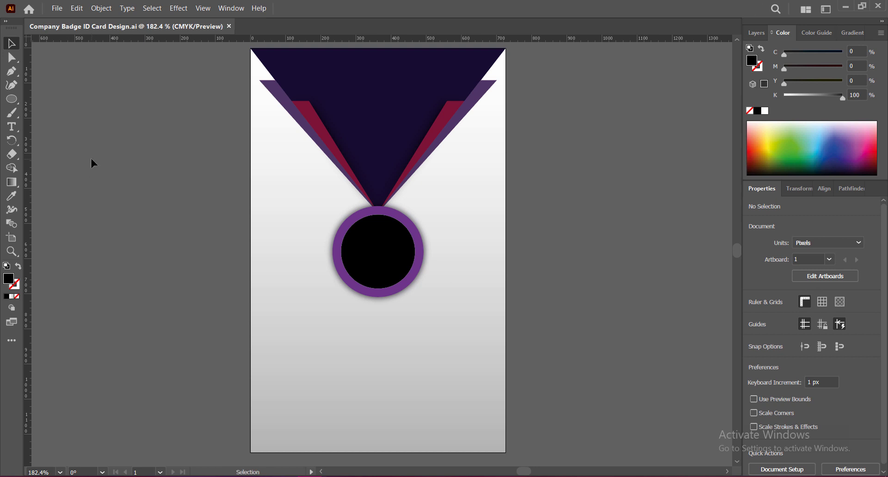
right_click(11, 99)
Step: Draw a bar across the card's bottom and fill it with the top triangle's dark purple
click(62, 101)
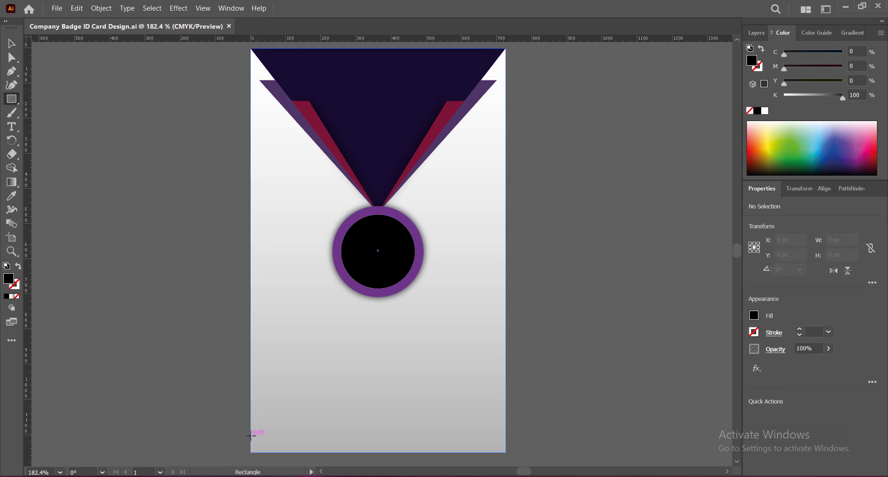
mouse_move(250, 436)
mouse_down()
mouse_move(279, 452)
mouse_move(506, 453)
mouse_up()
click(12, 43)
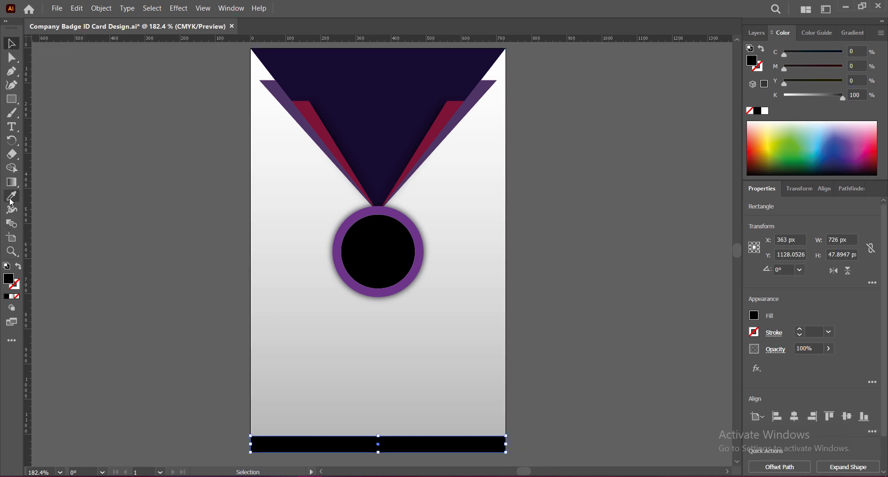
click(11, 198)
click(313, 88)
Step: Drag the bar's top corners inward to give it slanted ends
click(12, 57)
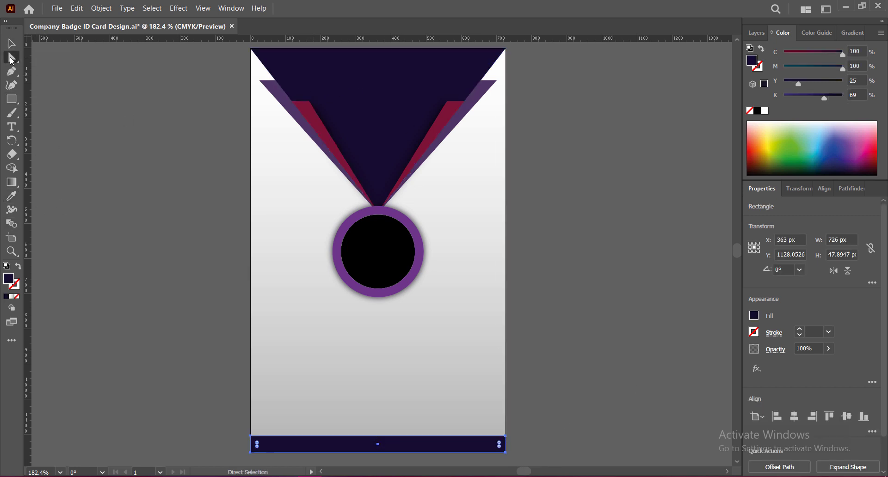
click(252, 437)
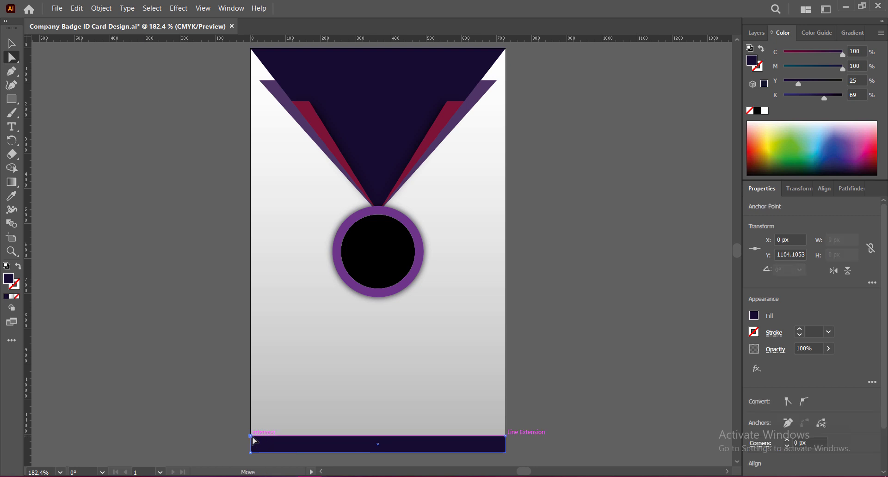
drag(253, 438, 269, 438)
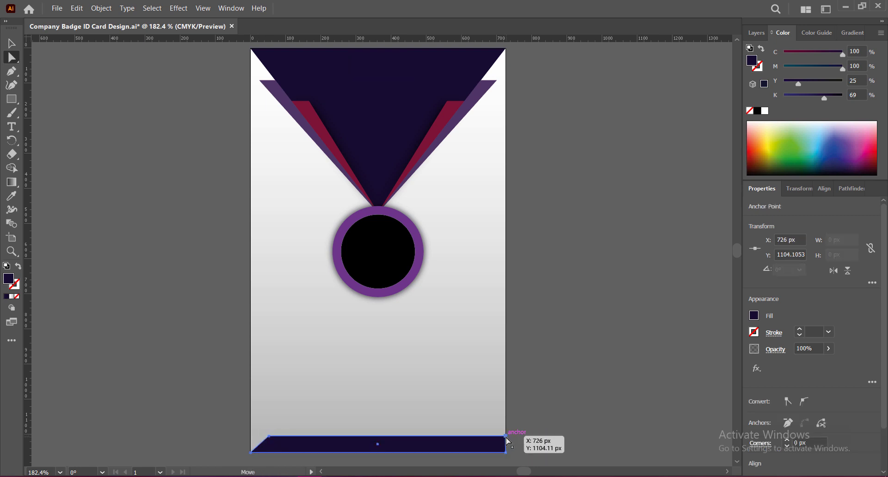
drag(506, 438, 488, 437)
click(270, 437)
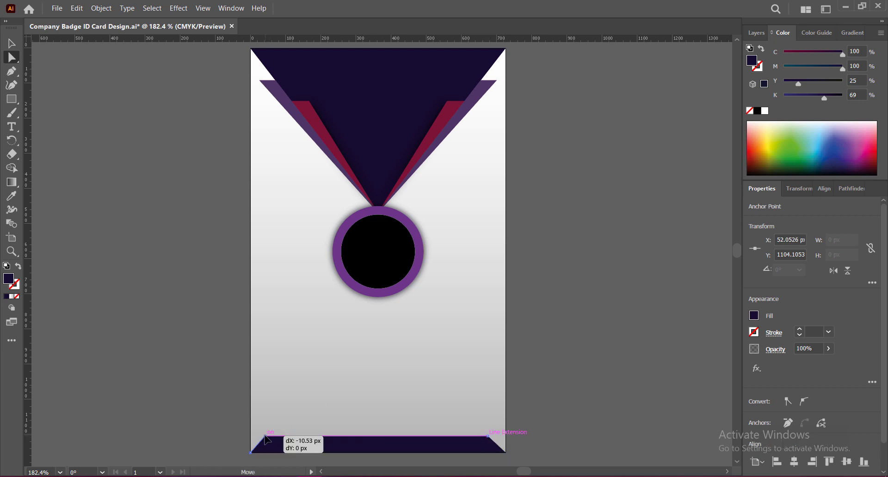
key(v)
click(561, 386)
Step: Ease both top corners slightly outward and save the badge file
click(12, 57)
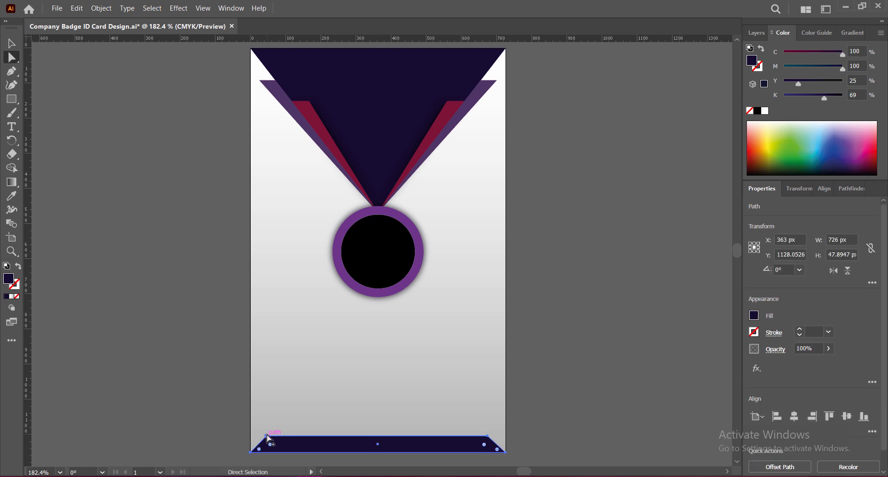
drag(269, 436, 266, 437)
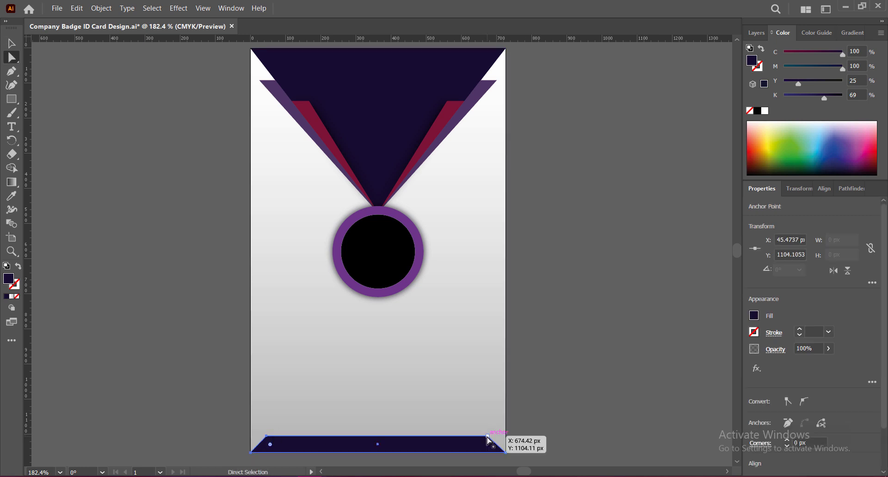
drag(488, 437, 491, 437)
key(v)
click(543, 359)
key(a)
key(ctrl+s)
Step: Fine-tune the top-left and top-right corners to even out the bar's slant
click(486, 445)
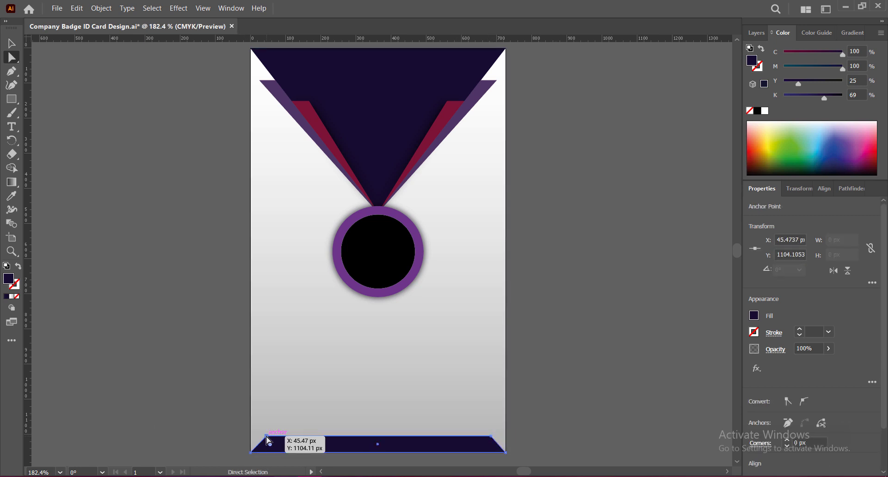
drag(266, 436, 266, 437)
click(579, 411)
drag(491, 436, 492, 439)
click(585, 422)
click(56, 226)
drag(266, 437, 264, 438)
Step: Set the top-left corner's final position and save the badge file
click(251, 453)
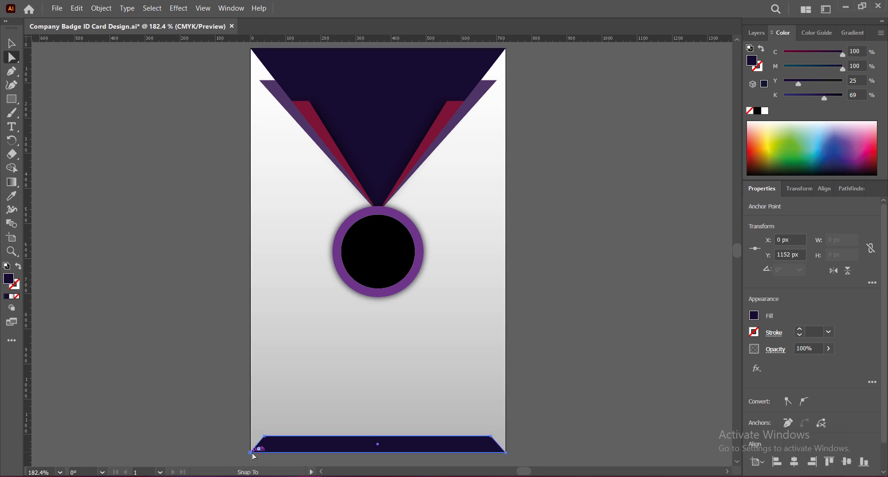
click(620, 374)
click(507, 453)
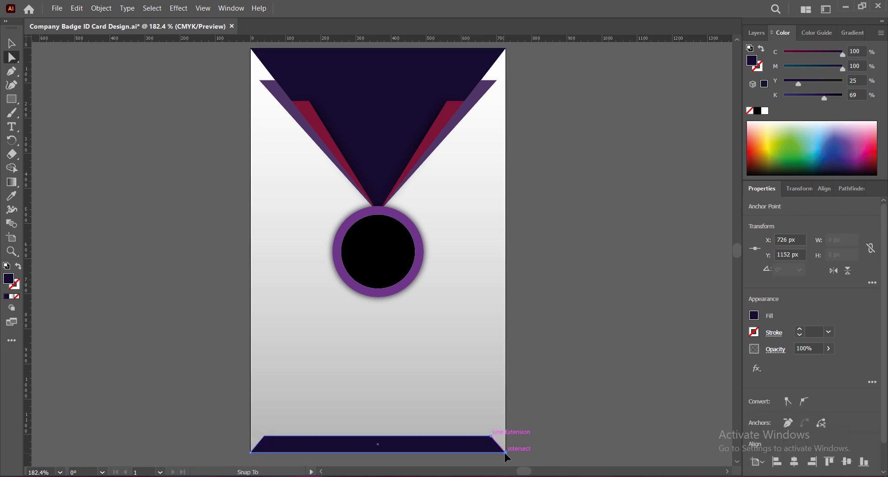
click(252, 454)
click(569, 408)
drag(263, 437, 266, 440)
click(119, 210)
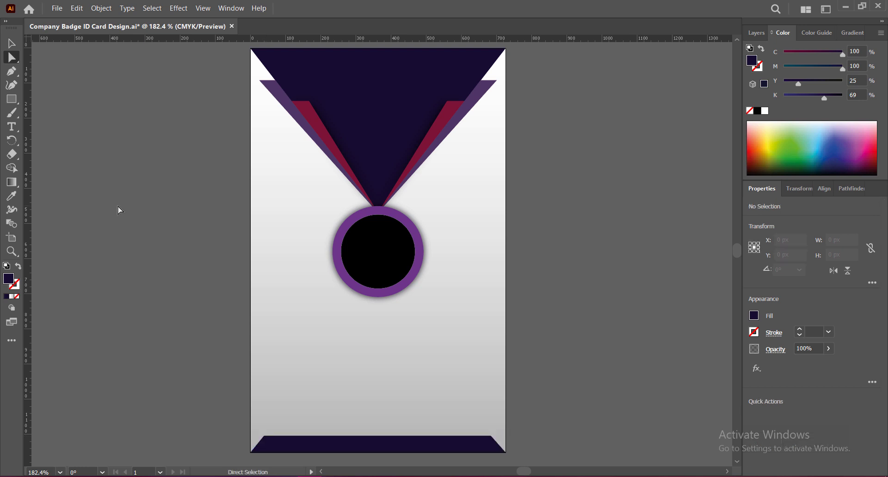
key(v)
key(ctrl+s)
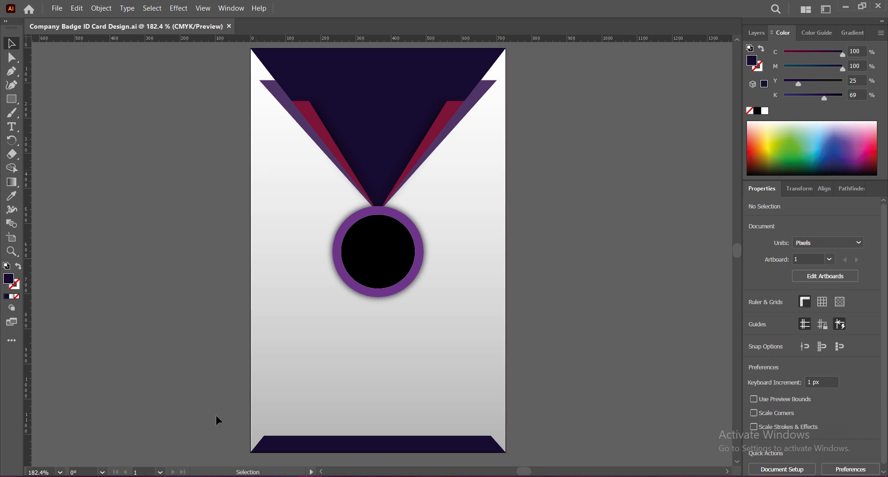
click(352, 449)
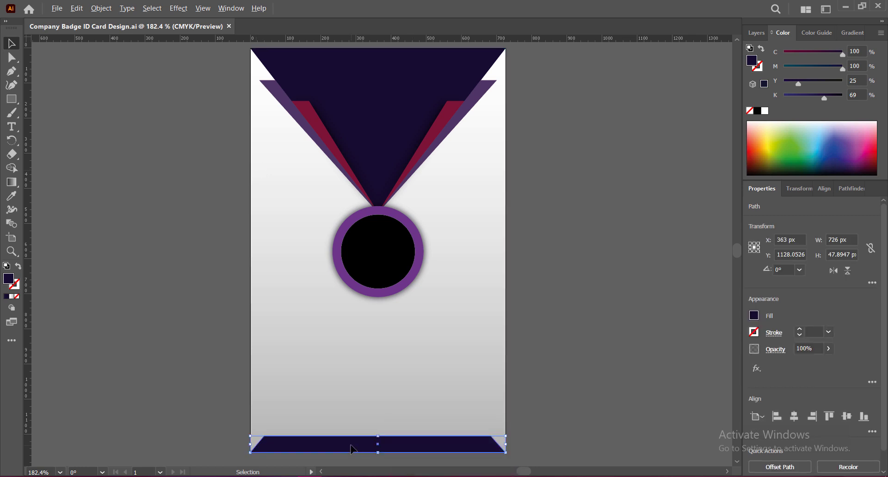
Step: Duplicate the bottom bar upward and rotate the copy 270°
drag(353, 448, 354, 387)
right_click(354, 386)
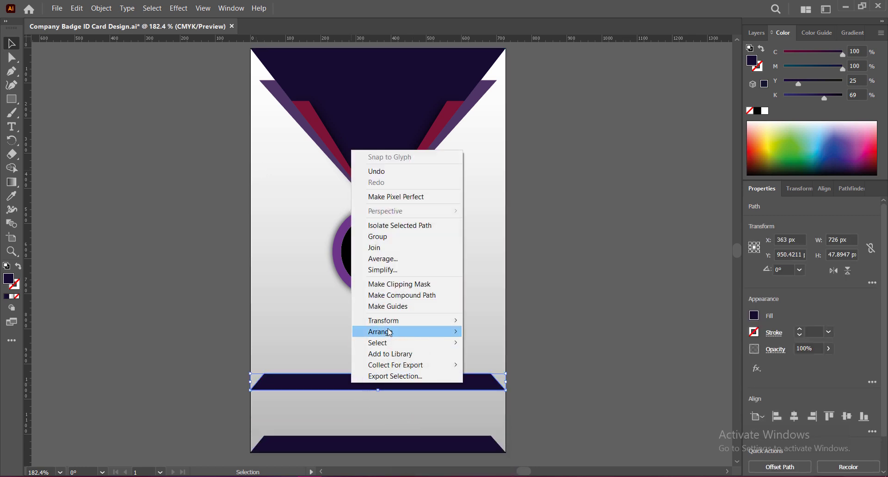
mouse_move(393, 324)
click(490, 347)
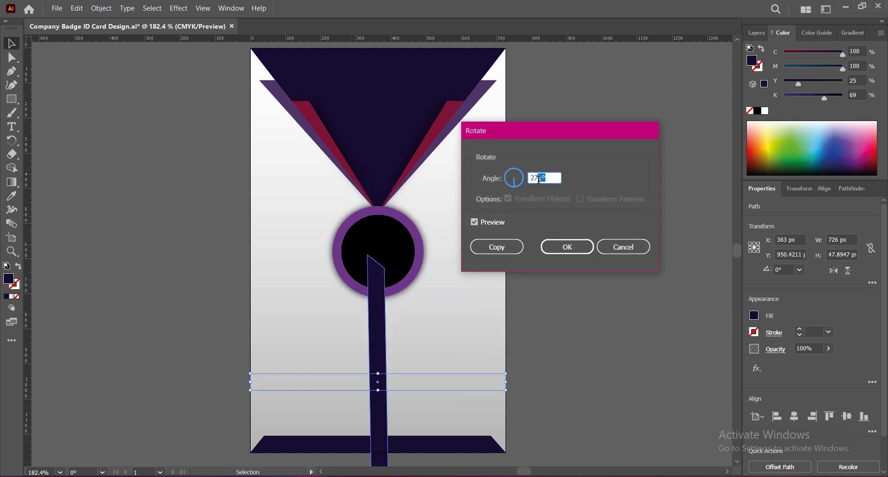
text(0)
click(479, 225)
click(478, 225)
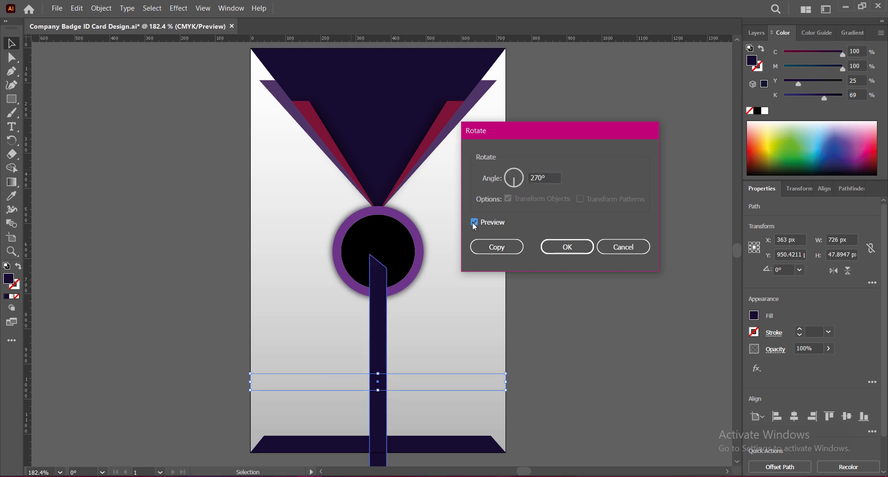
click(569, 249)
Step: Move the upright bar to the card's left edge and shorten it to 357 px beside the medal
drag(385, 350, 265, 240)
drag(260, 147, 263, 277)
drag(261, 320, 263, 238)
click(329, 290)
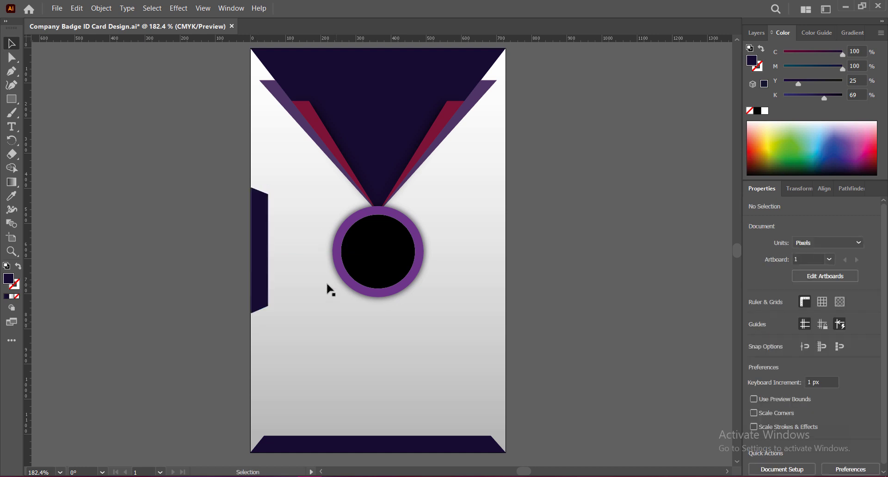
Step: Make the left side bar narrower
click(261, 259)
drag(269, 251, 264, 250)
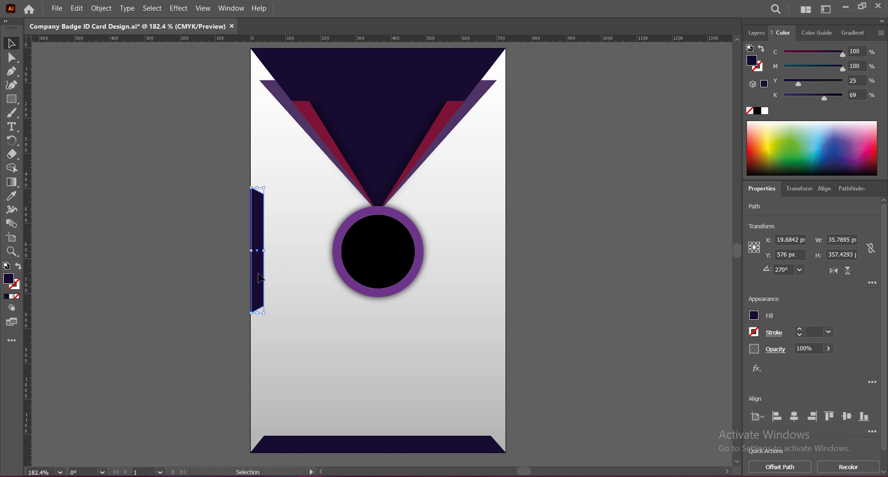
click(441, 304)
click(261, 288)
Step: Copy the left bar to the right, reflect it vertically, and push it flush to the right edge
drag(260, 291, 470, 290)
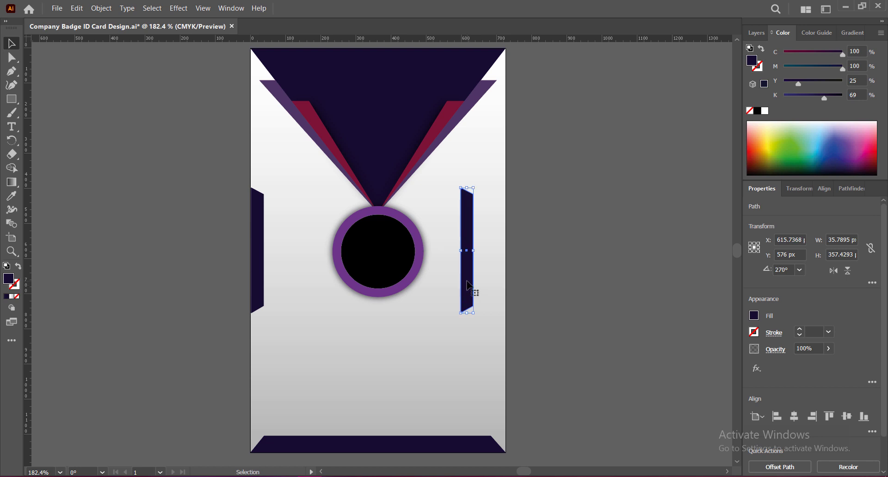
right_click(470, 290)
mouse_move(540, 222)
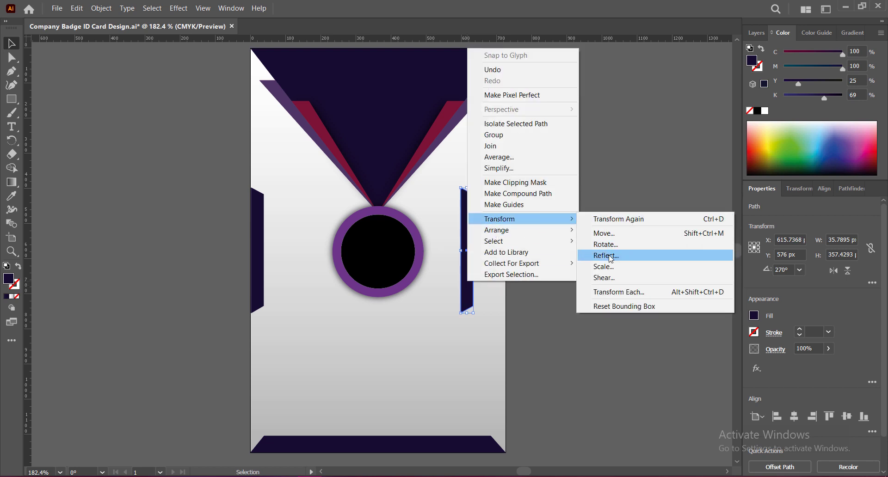
click(614, 253)
click(659, 270)
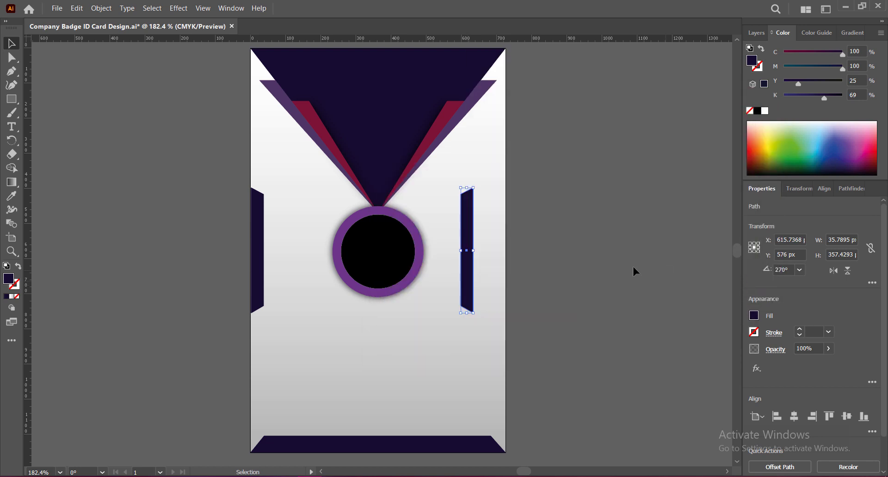
drag(467, 267, 500, 263)
click(629, 278)
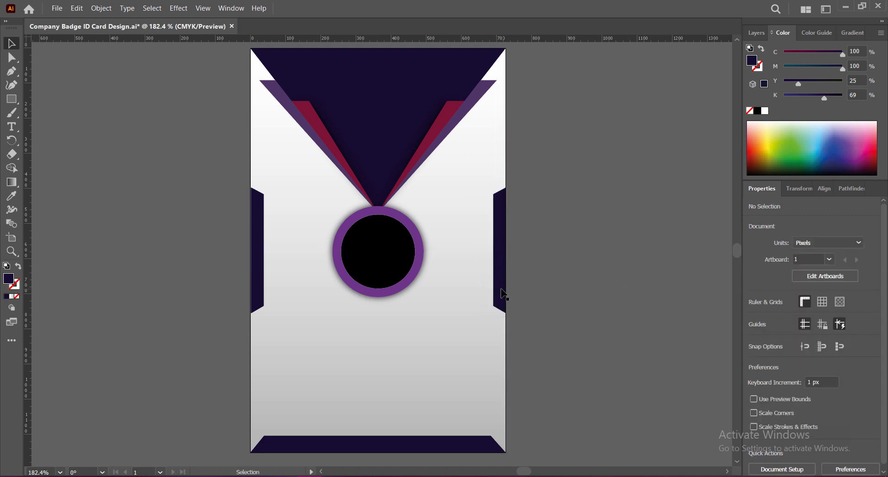
scroll(518, 285, up, 1)
scroll(517, 283, up, 4)
Step: Fit the whole card in view and inspect both side bars' edges
click(473, 306)
click(550, 333)
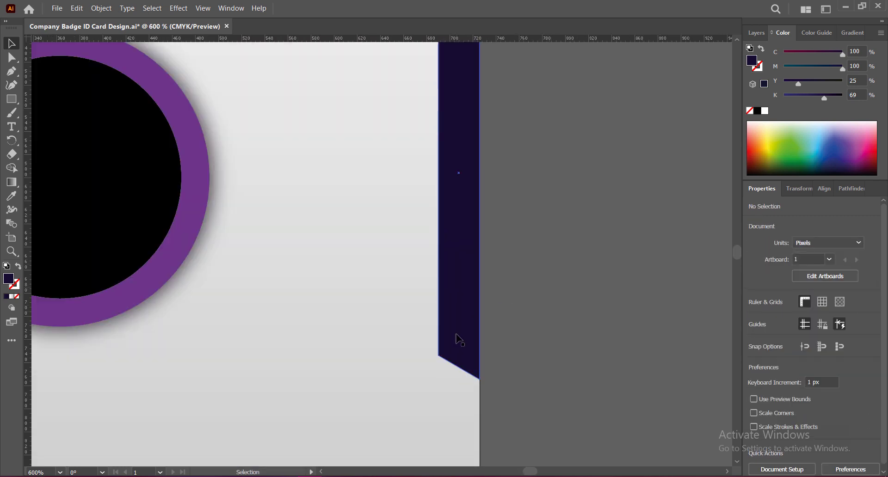
click(456, 336)
click(572, 344)
key(ctrl+0)
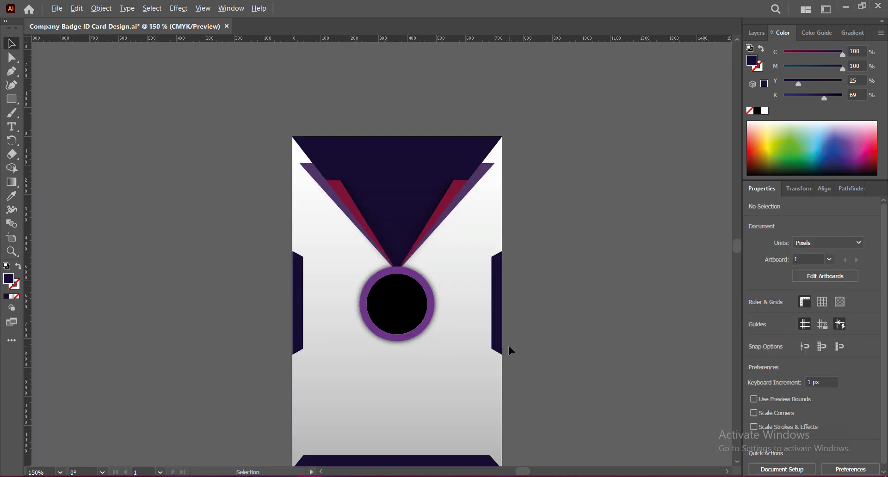
scroll(276, 330, up, 6)
click(295, 329)
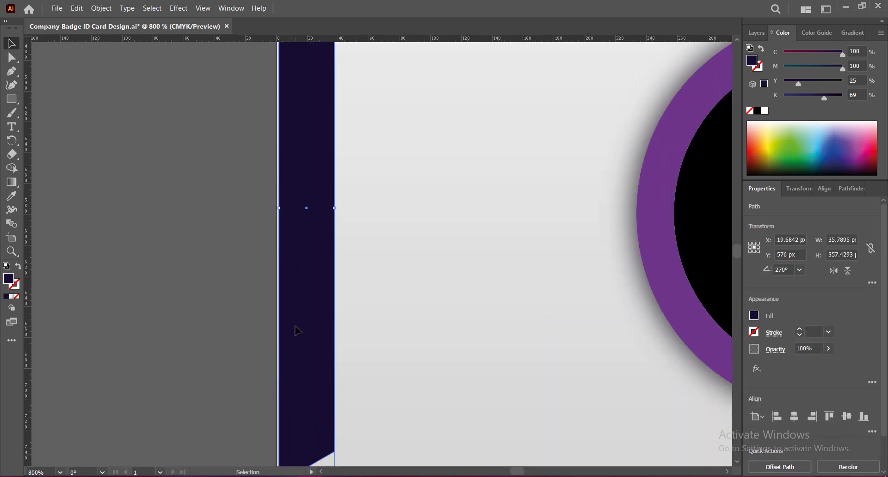
click(257, 329)
Step: Set the view zoom to 180% and save the document
scroll(238, 332, down, 6)
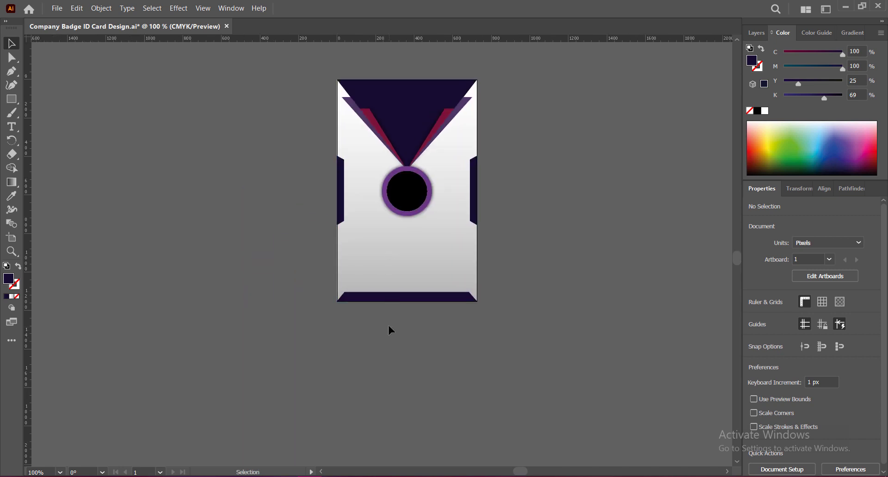
scroll(389, 326, up, 2)
click(390, 303)
scroll(393, 310, up, 2)
scroll(427, 322, down, 1)
scroll(430, 329, up, 5)
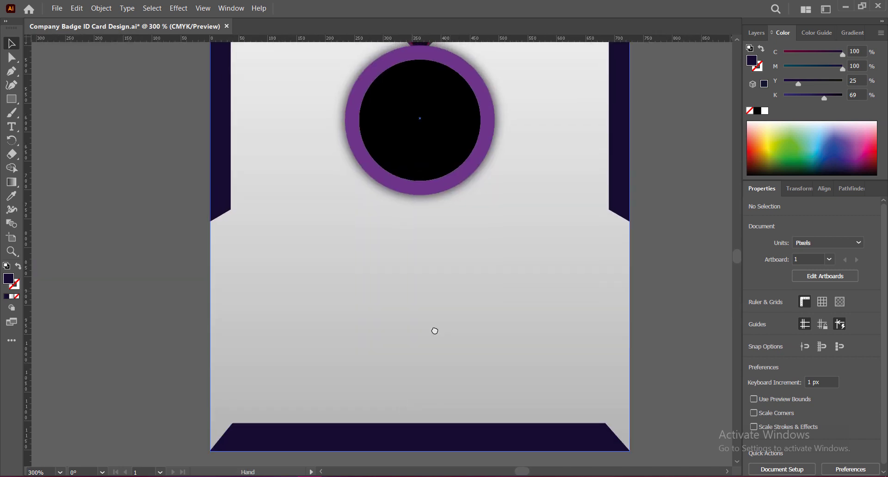
scroll(412, 293, down, 2)
scroll(413, 293, up, 1)
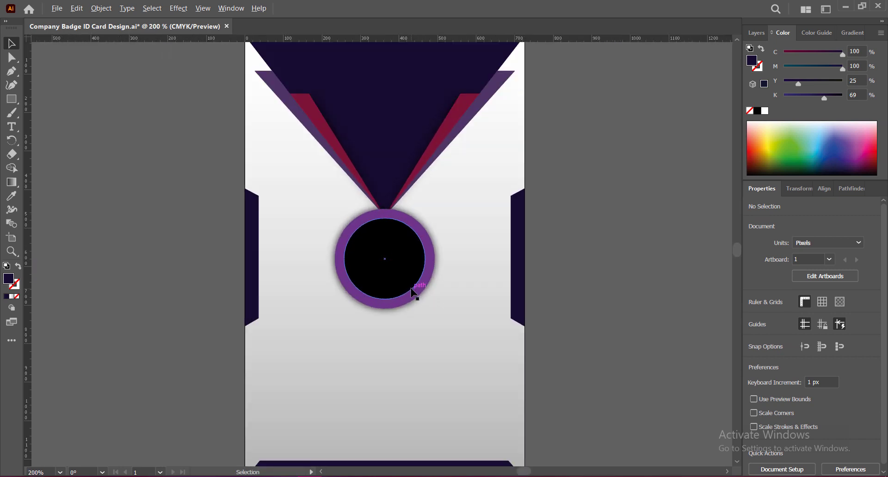
drag(51, 472, 9, 470)
key(Return)
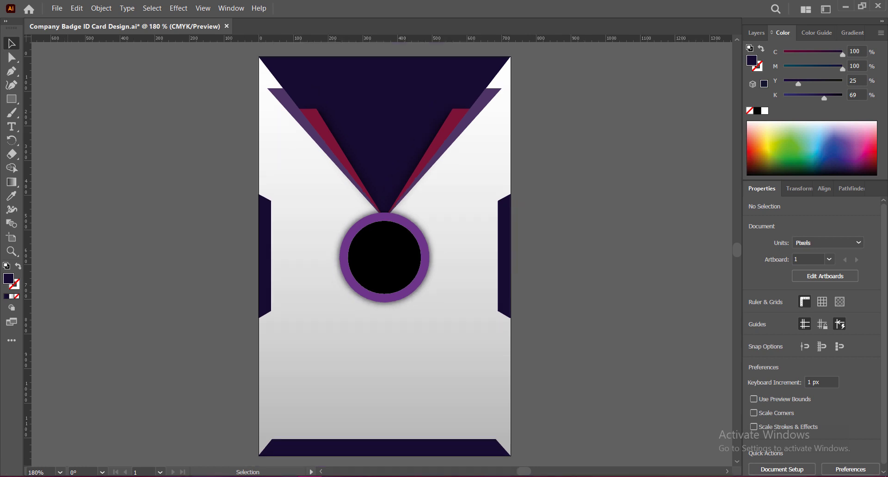
key(ctrl+s)
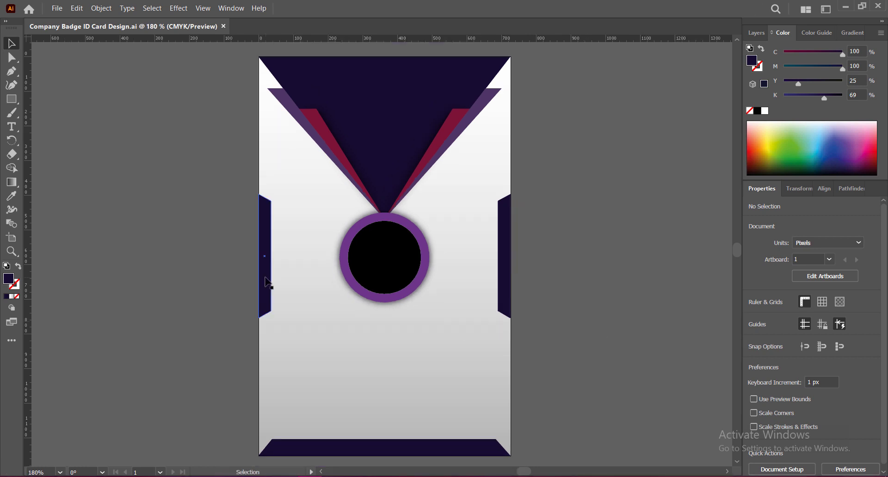
Step: Recolour both side bars with the V stripe's muted purple (C82.35 M89 Y38 K7.84)
click(267, 281)
click(16, 198)
click(329, 152)
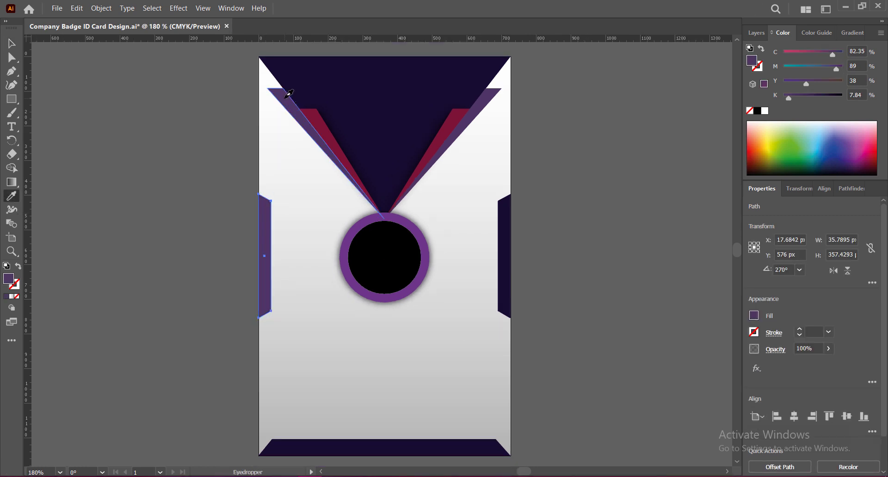
key(v)
click(504, 254)
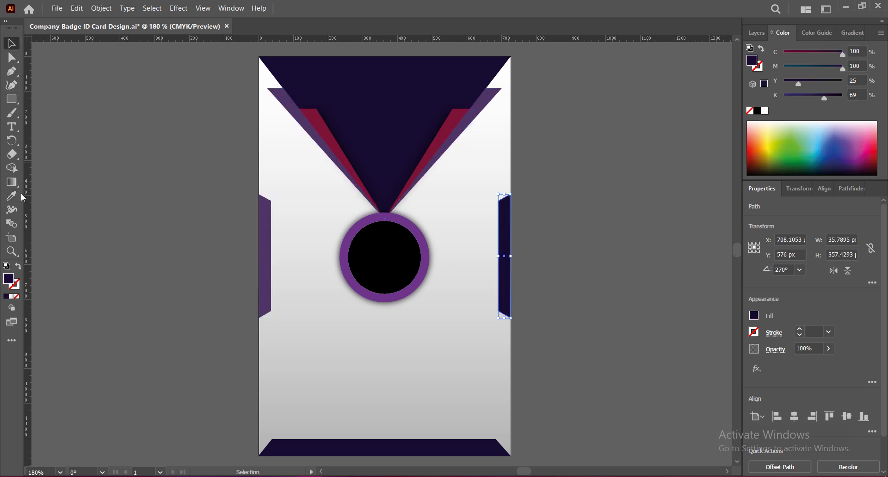
key(i)
click(264, 256)
key(v)
click(556, 316)
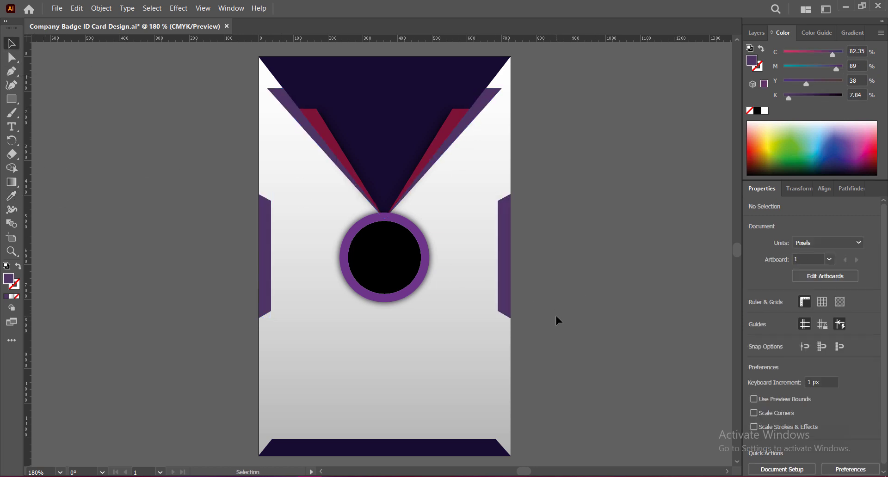
key(period)
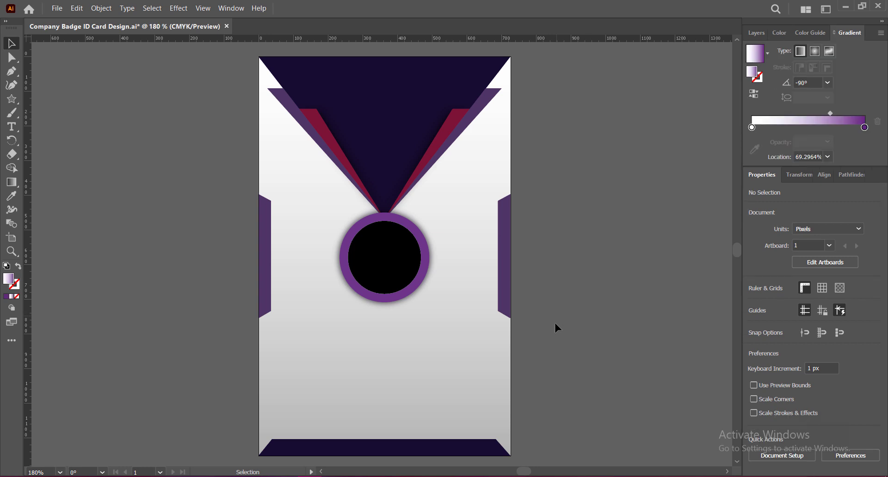
Step: Draw a small gradient-filled star below the photo circle
drag(11, 99, 60, 140)
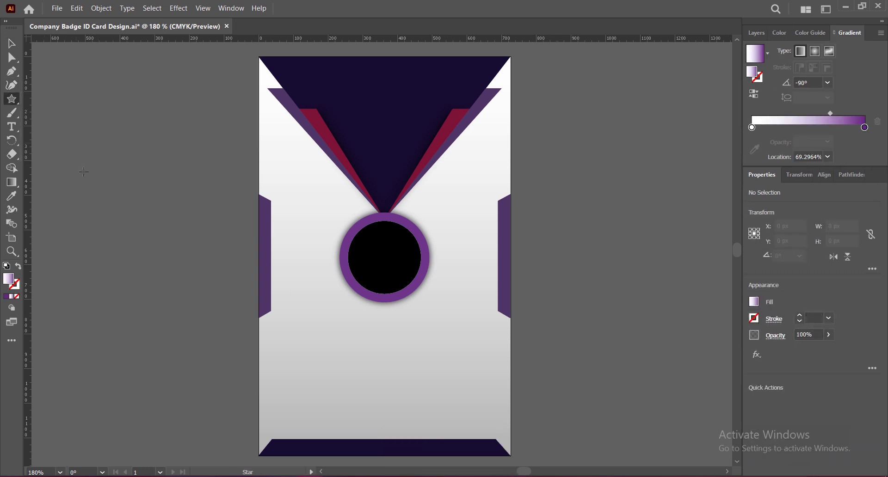
drag(344, 347, 364, 356)
key(v)
click(477, 341)
click(344, 352)
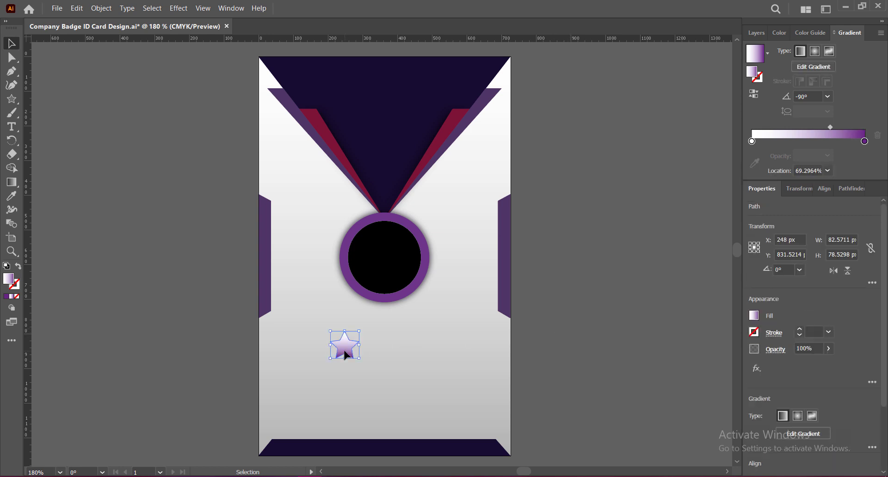
Step: Set the star's gradient angle to 90° and shift the midpoint toward the white end
double_click(865, 142)
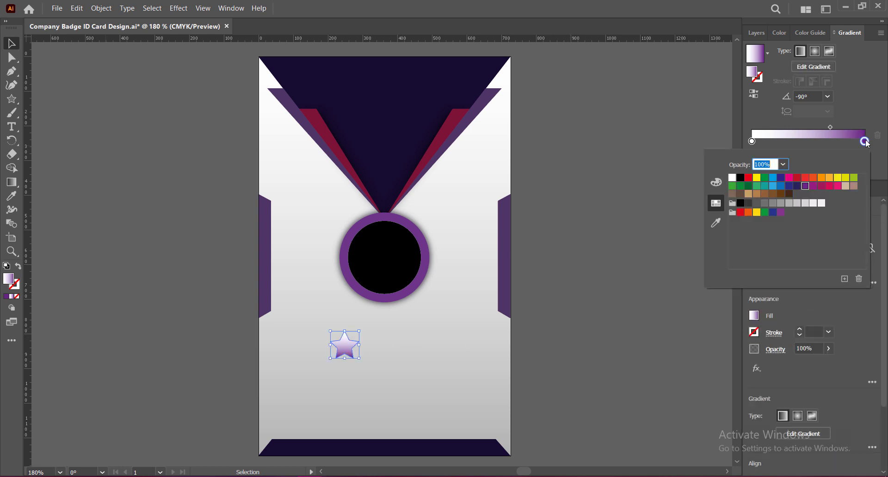
click(846, 94)
click(828, 97)
click(845, 159)
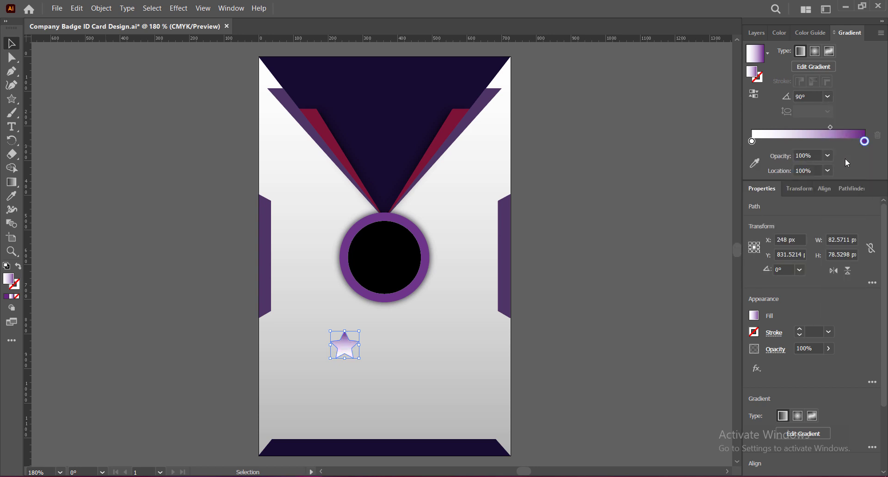
click(831, 126)
mouse_move(833, 127)
mouse_down()
mouse_move(822, 127)
mouse_move(830, 128)
mouse_up()
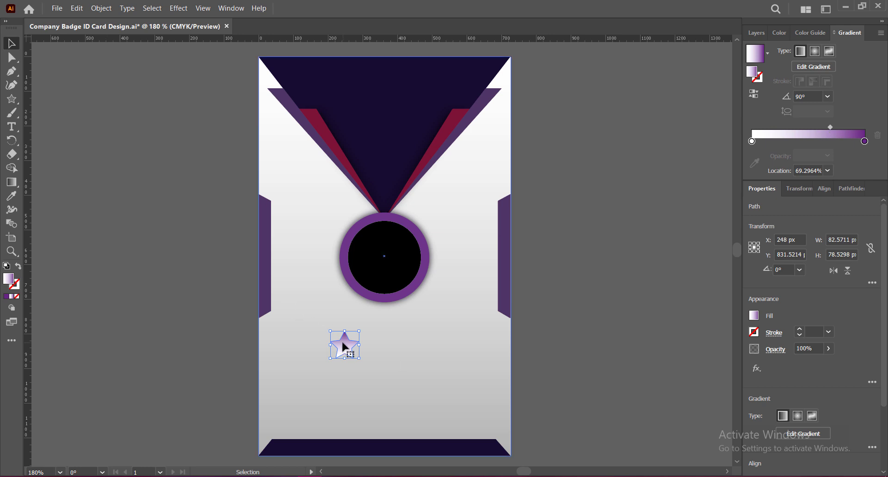
Step: Apply a Twist warp with 96% bend and adjusted horizontal and vertical distortion to the star
click(460, 350)
click(345, 346)
click(179, 9)
mouse_move(213, 180)
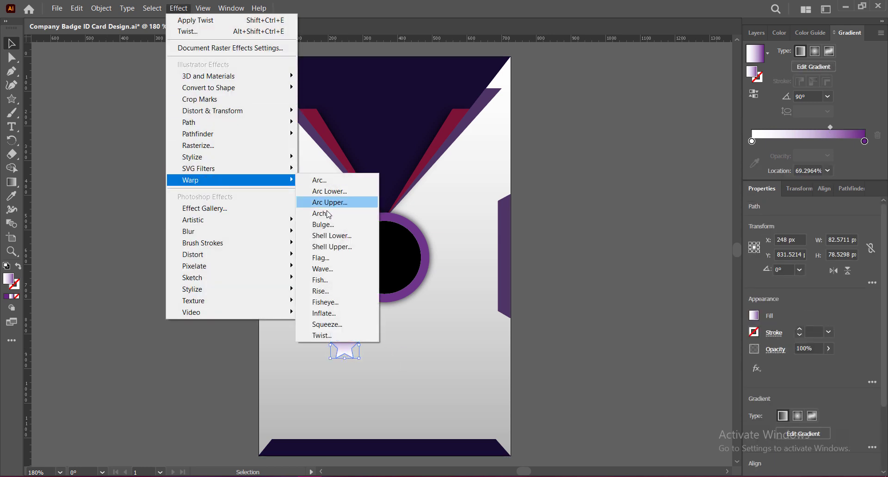
click(323, 335)
drag(635, 217, 628, 217)
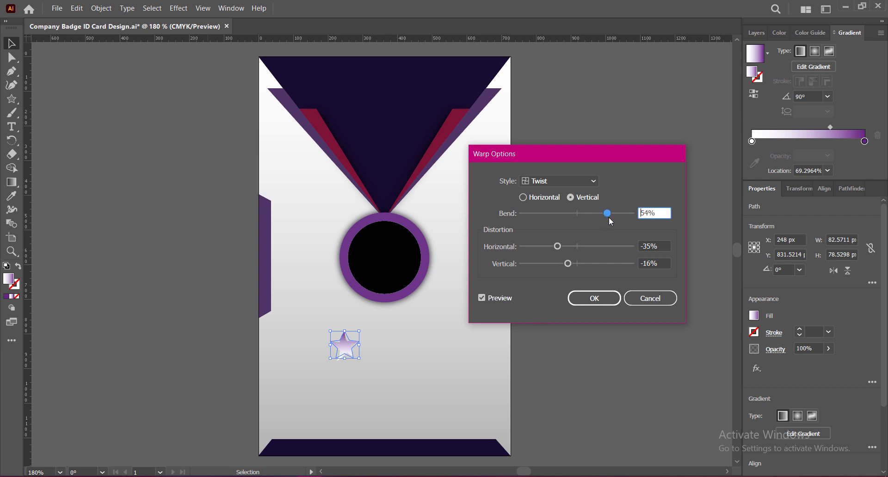
drag(613, 222, 619, 219)
drag(558, 248, 598, 252)
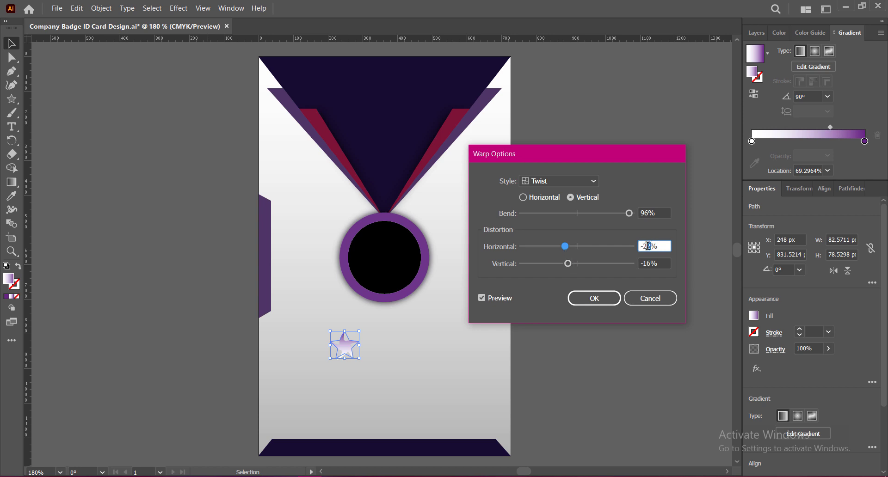
drag(568, 264, 562, 264)
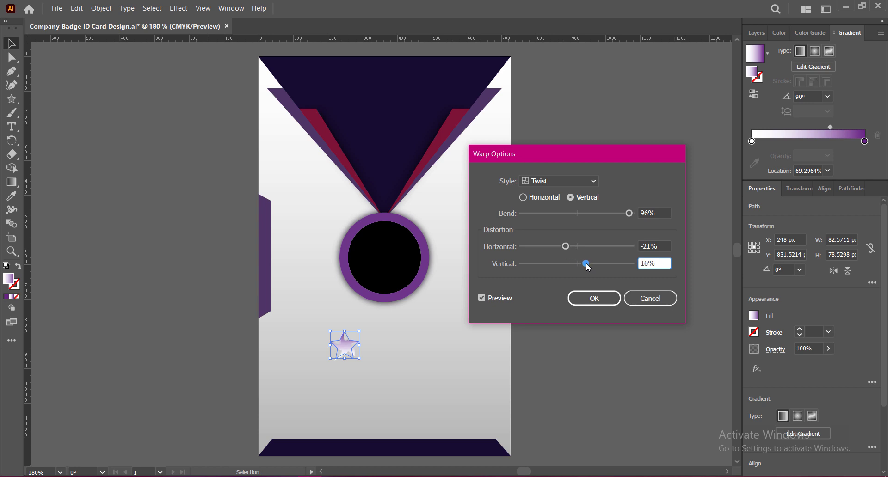
click(594, 299)
Step: Shrink the twisted star slightly to about 68 px at 84% opacity
click(578, 332)
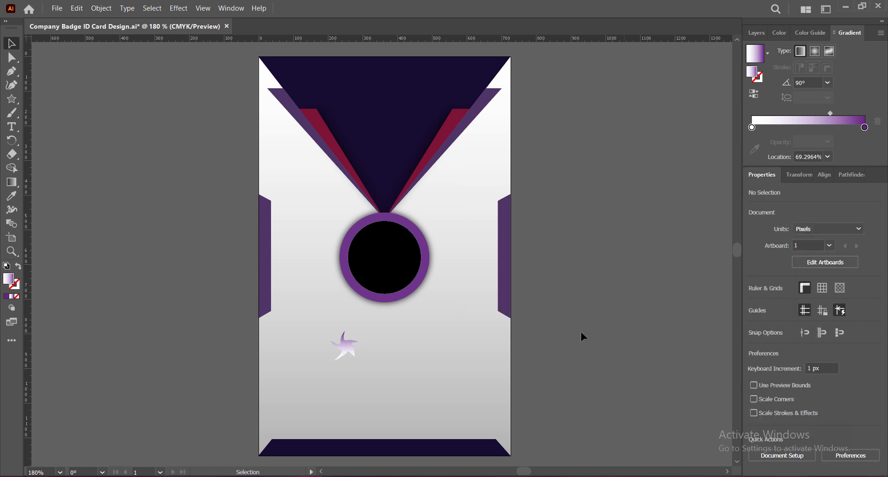
click(346, 344)
drag(345, 332, 346, 337)
click(605, 363)
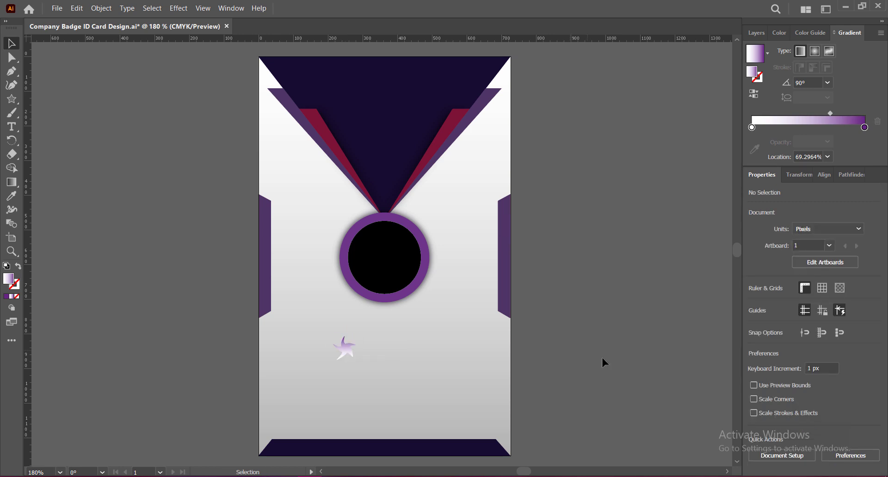
click(348, 346)
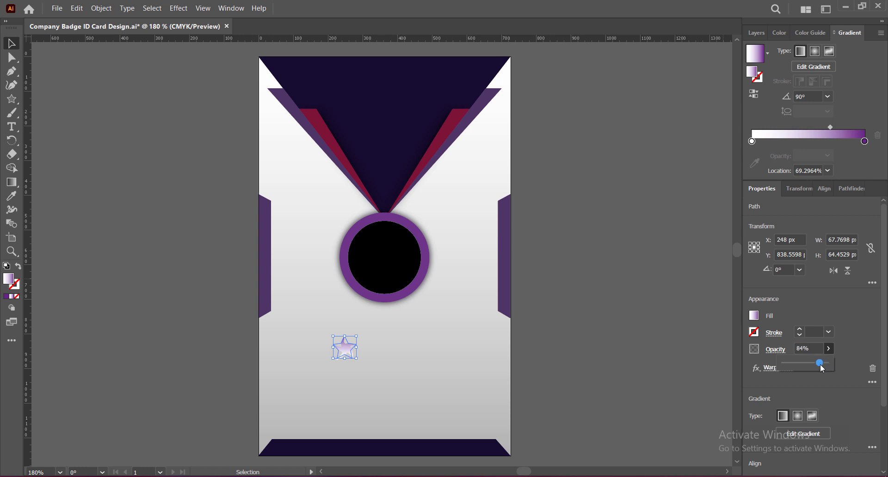
click(632, 345)
Step: Move the twisted star to the card's top-left and place several copies across the upper-left area
click(345, 350)
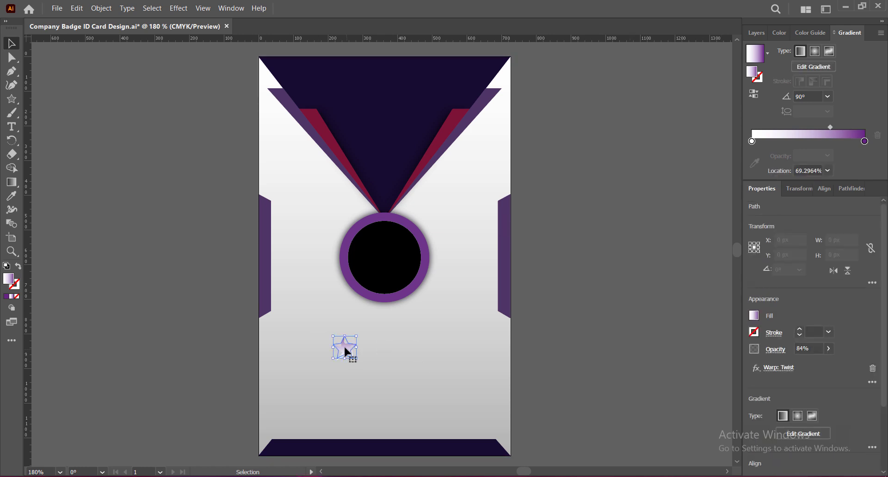
drag(345, 351, 331, 181)
alt+drag(332, 181, 305, 185)
alt+drag(302, 184, 317, 203)
alt+drag(316, 204, 351, 201)
alt+drag(352, 201, 271, 98)
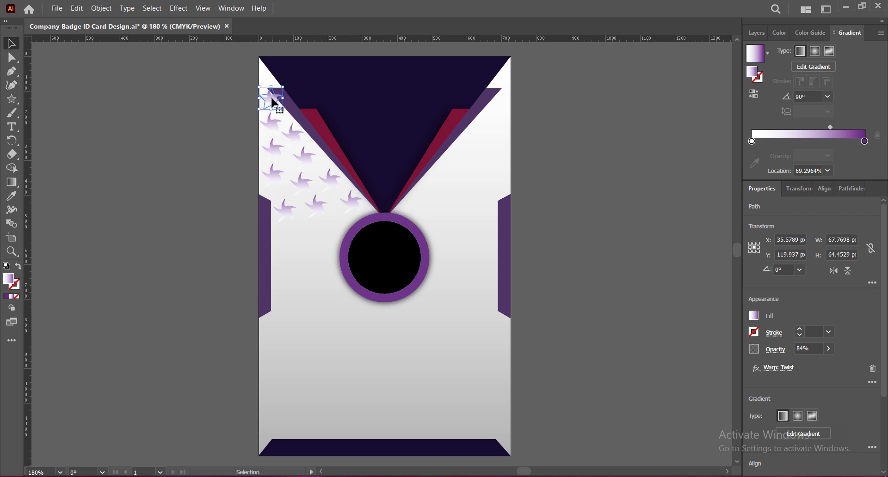
Step: Bring the left purple stripe to the front, above the star copies
right_click(273, 99)
mouse_move(303, 281)
click(420, 314)
key(ctrl+z)
right_click(289, 106)
mouse_move(381, 290)
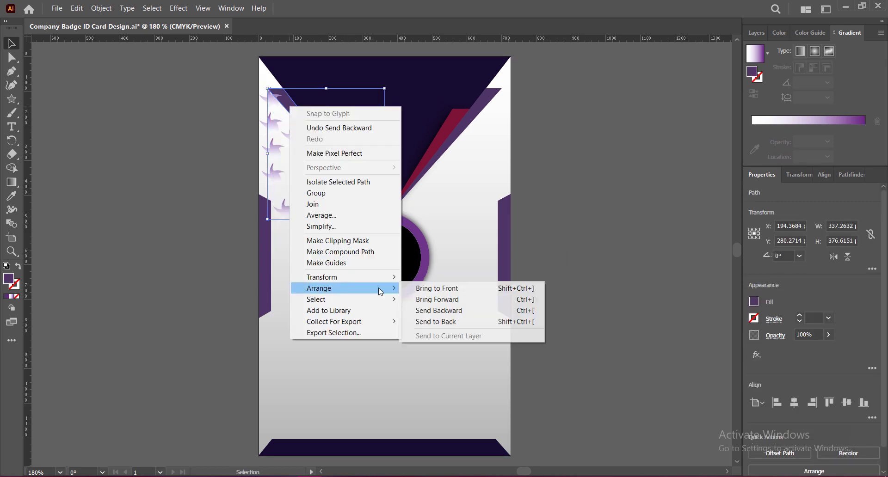
click(426, 300)
right_click(288, 102)
mouse_move(326, 284)
click(418, 284)
click(236, 116)
Step: Copy a star up to the card's top edge and send it back one level
alt+drag(270, 100, 267, 75)
click(292, 83)
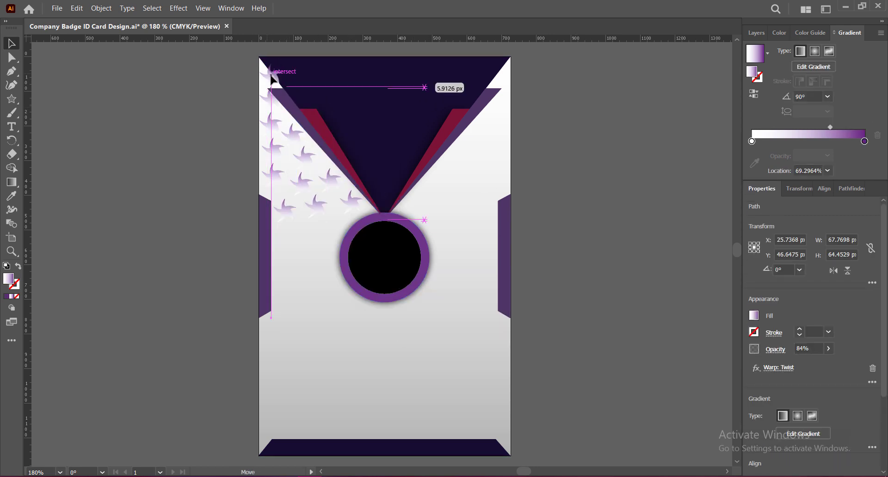
right_click(297, 74)
mouse_move(326, 204)
click(419, 203)
key(ctrl+z)
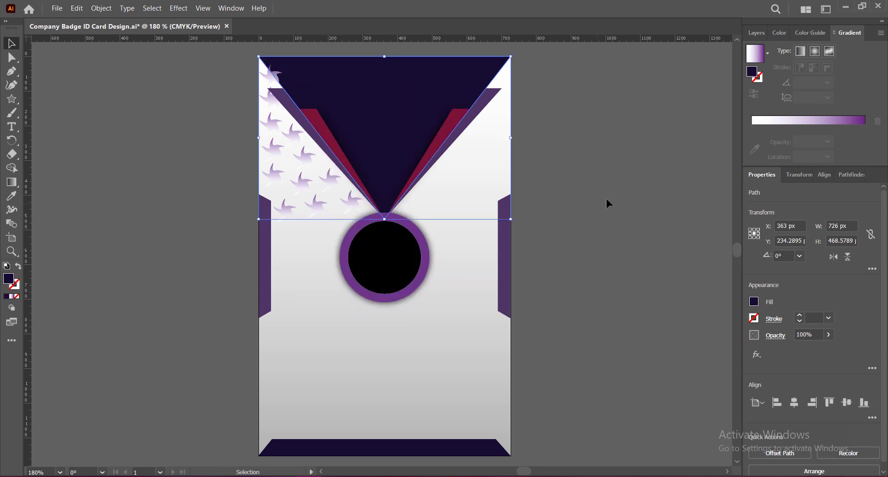
click(271, 76)
right_click(268, 75)
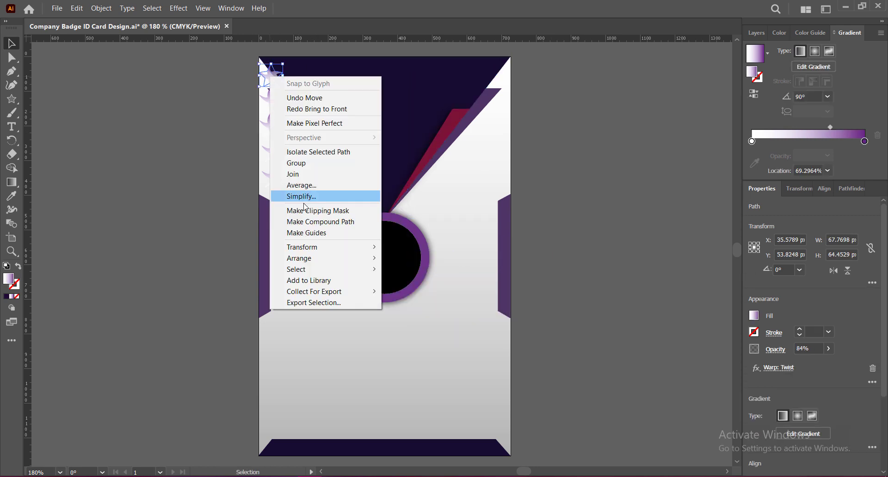
mouse_move(297, 255)
click(416, 228)
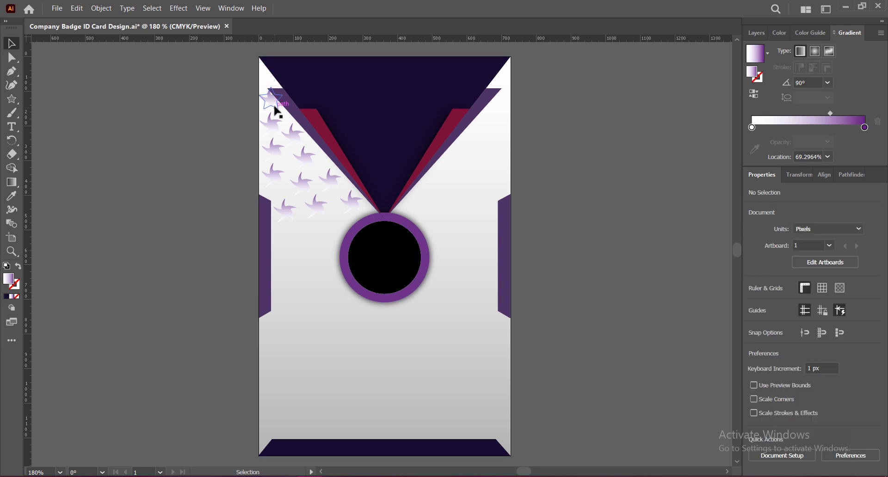
Step: Place a star copy at the top-right corner beneath the purple stripe and duplicate it down-right
drag(272, 79, 499, 87)
right_click(476, 109)
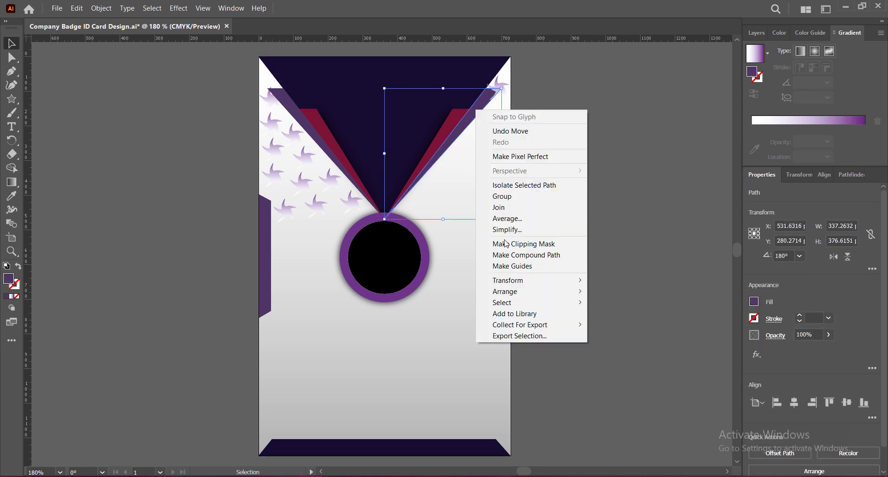
mouse_move(506, 292)
click(617, 293)
click(548, 167)
click(503, 88)
click(607, 210)
click(504, 97)
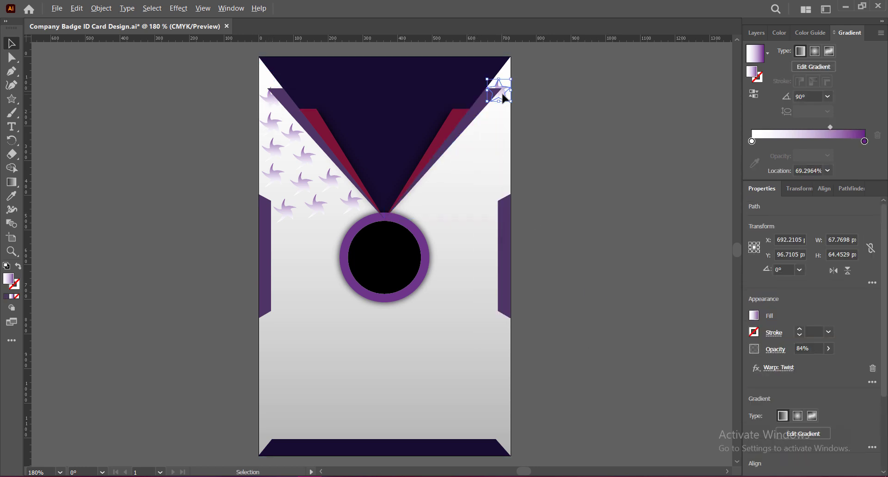
mouse_move(480, 137)
mouse_down()
mouse_move(481, 160)
mouse_move(467, 153)
mouse_move(491, 160)
mouse_move(498, 154)
mouse_move(483, 129)
mouse_up()
click(588, 168)
click(588, 168)
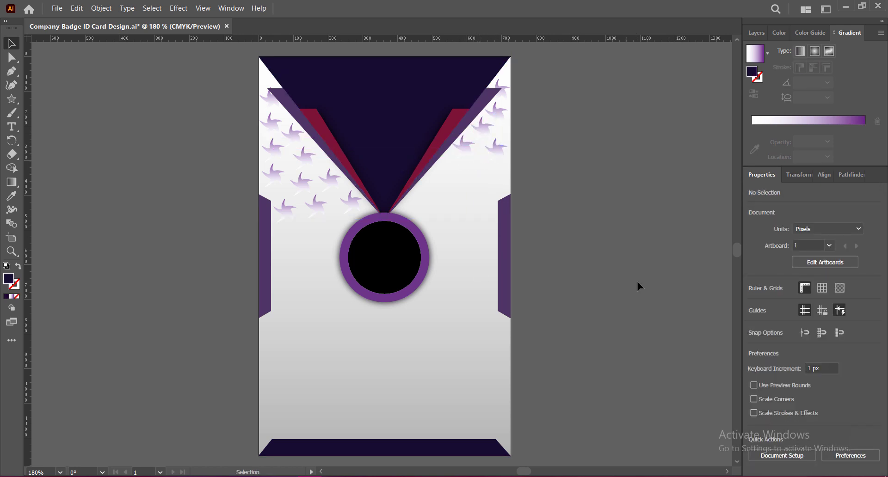
Step: Copy stars further down the right side of the circle
click(408, 225)
shift+click(405, 241)
right_click(404, 242)
mouse_move(485, 401)
click(550, 399)
click(497, 151)
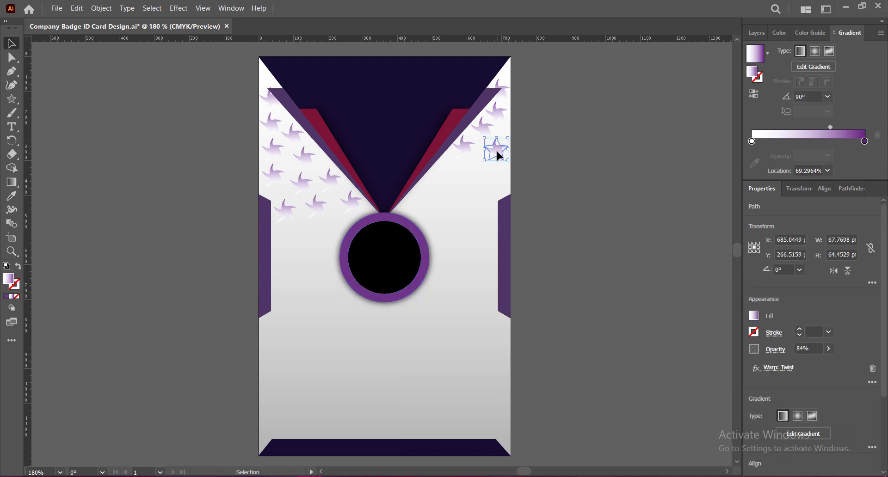
drag(497, 151, 451, 165)
drag(451, 165, 420, 199)
click(545, 224)
Step: Add another star copy and nudge the right-side stars into position
drag(482, 168, 429, 206)
drag(459, 187, 459, 195)
drag(483, 167, 488, 175)
drag(449, 165, 456, 169)
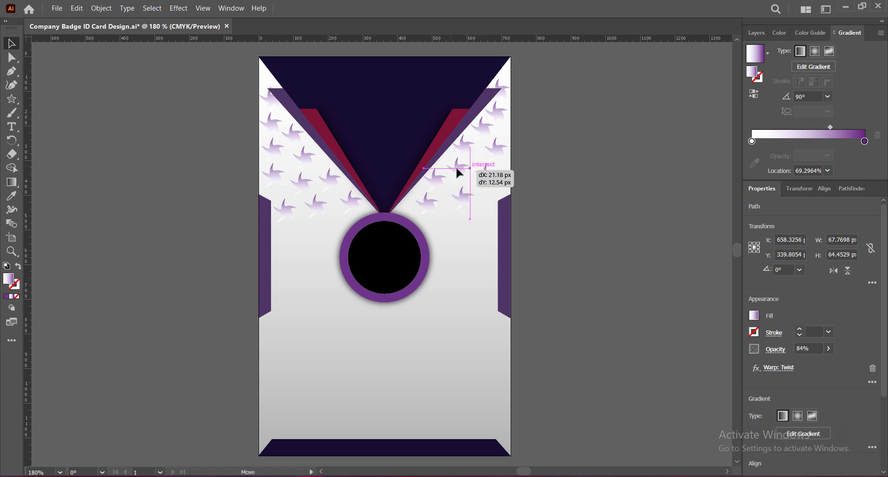
drag(482, 127, 465, 147)
click(425, 205)
drag(426, 206, 283, 245)
click(687, 297)
Step: Copy stars into the lower-left area of the card
drag(283, 245, 469, 289)
click(556, 332)
click(306, 294)
click(565, 338)
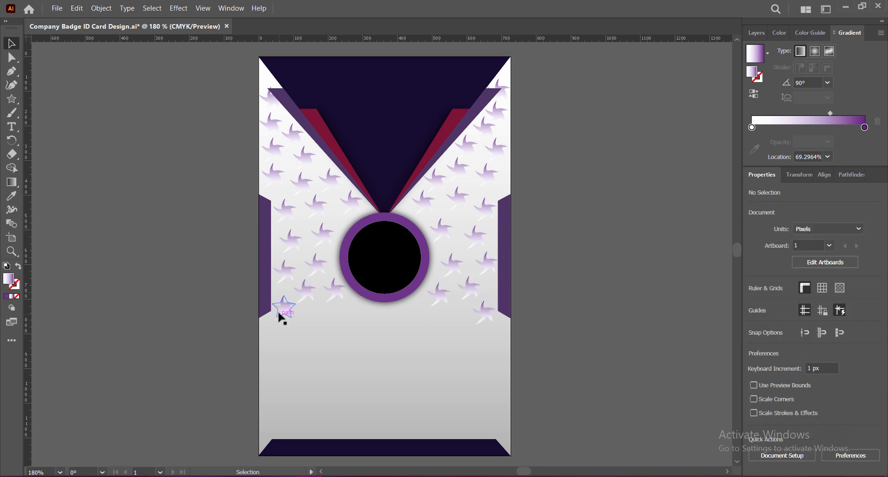
drag(284, 307, 314, 320)
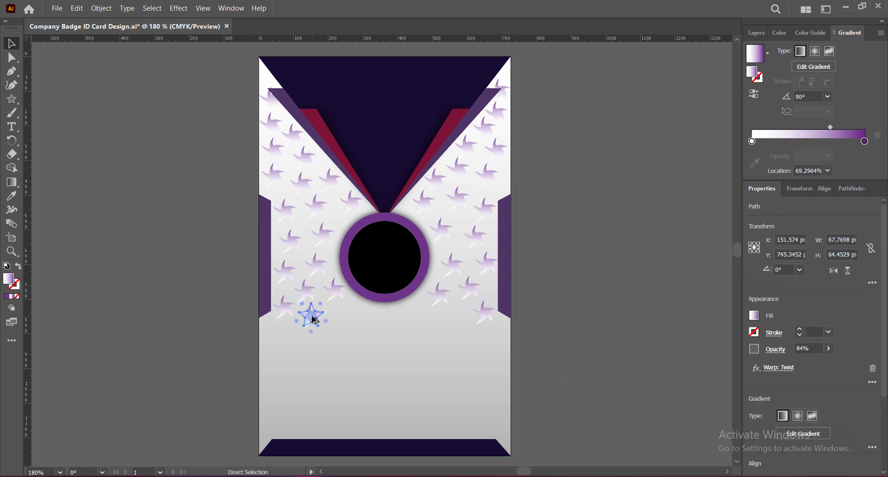
Step: Set the star's gradient angle to -90° with a dark grey end stop
key(ctrl+s)
click(828, 96)
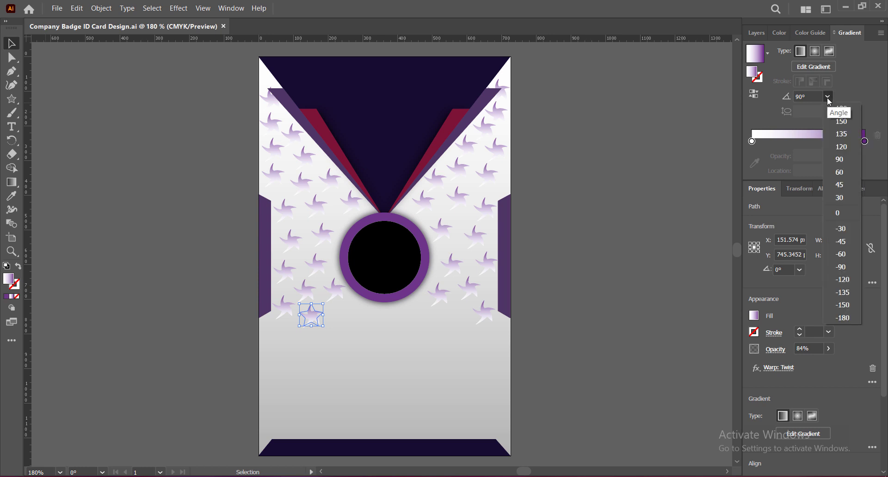
click(841, 267)
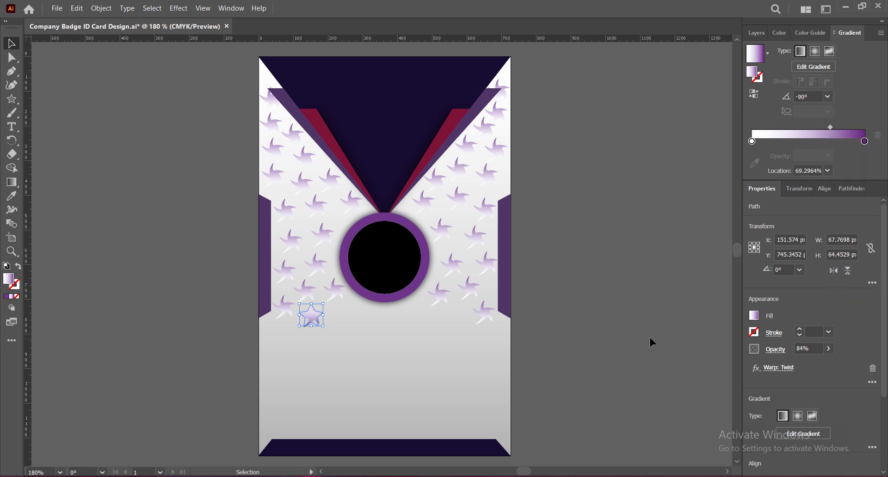
double_click(865, 142)
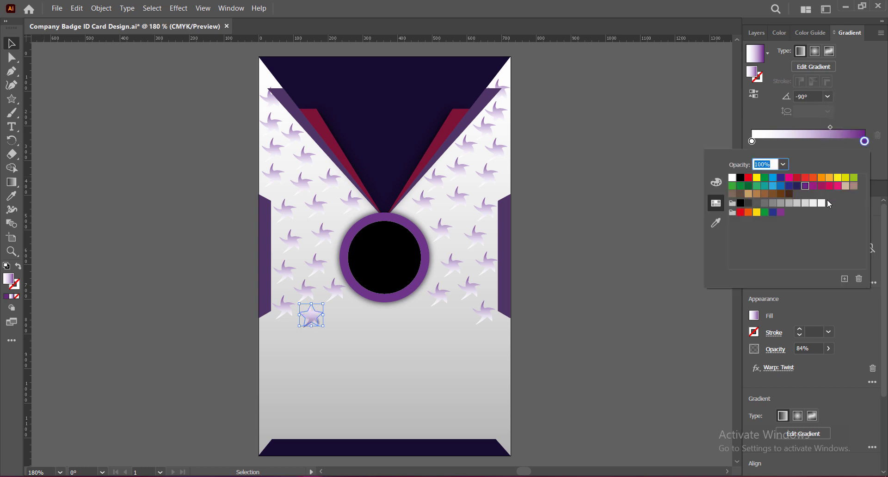
click(781, 204)
click(765, 205)
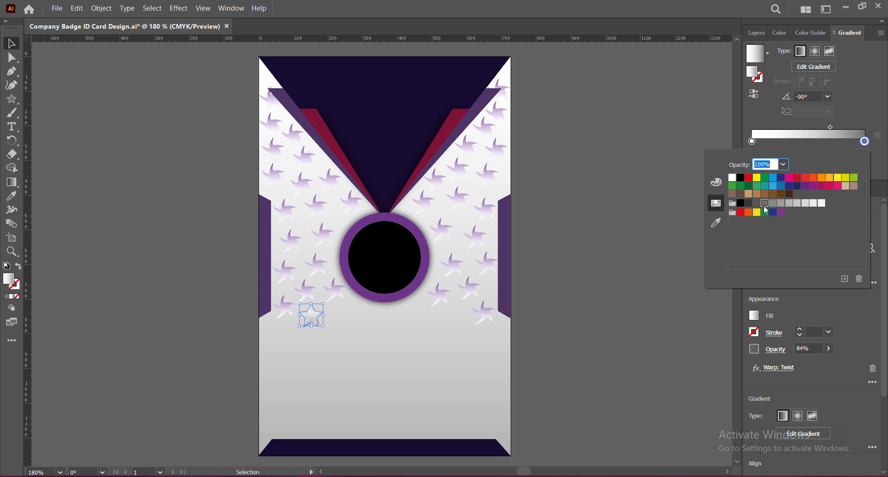
Step: Scatter about a dozen grey star copies across the lower card down to the bottom edge
click(571, 286)
drag(311, 315, 457, 318)
drag(457, 319, 383, 322)
drag(383, 321, 308, 360)
drag(308, 360, 309, 346)
drag(309, 346, 366, 342)
drag(365, 340, 419, 368)
drag(419, 370, 465, 408)
drag(464, 408, 496, 401)
drag(451, 373, 493, 372)
drag(465, 408, 437, 396)
drag(435, 396, 445, 430)
drag(357, 429, 397, 432)
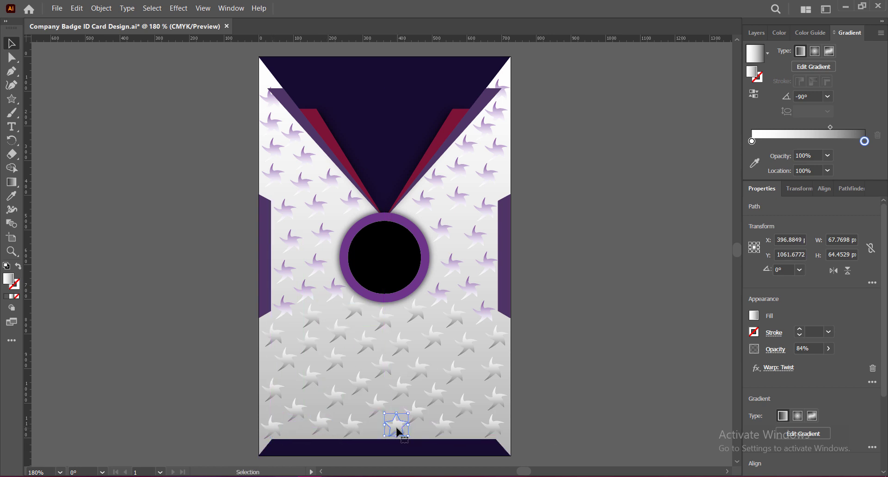
Step: Lighten the background gradient's end stop to a paler grey and save
click(631, 456)
click(274, 365)
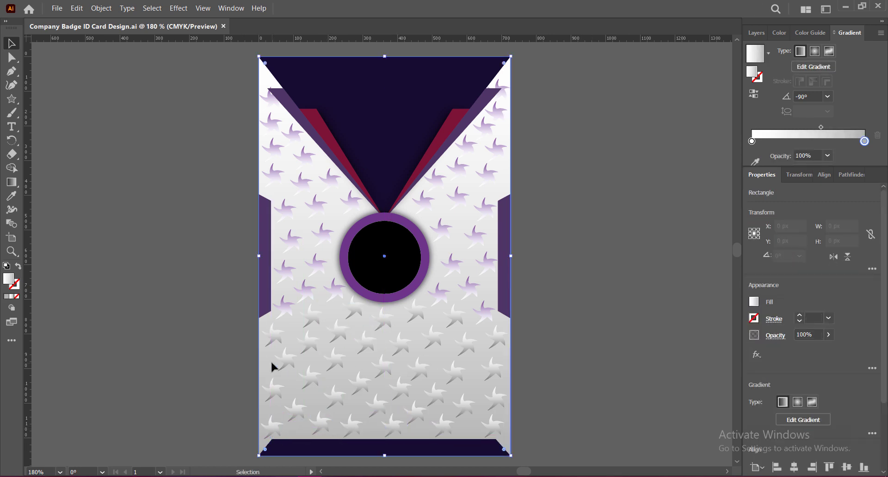
double_click(865, 142)
click(805, 202)
click(610, 235)
key(ctrl+s)
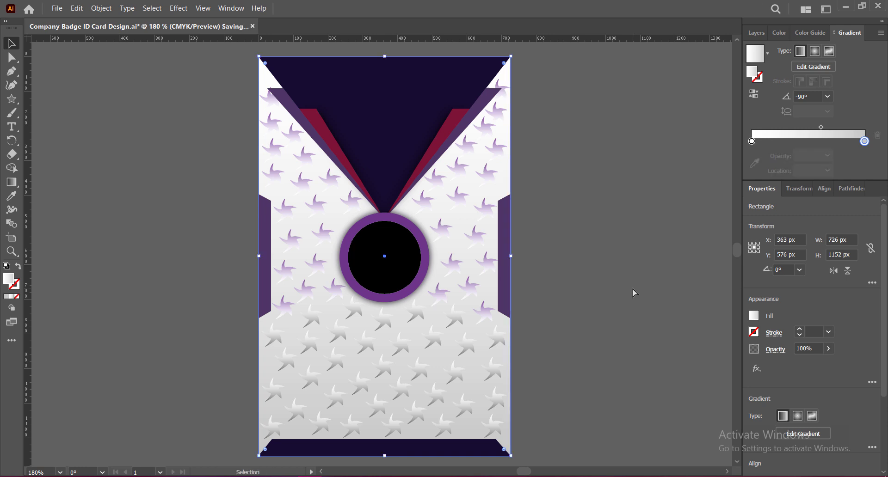
Step: Select the 22 grey stars on the lower card, then deselect and save the document
click(276, 335)
shift+click(312, 317)
shift+click(354, 308)
shift+click(338, 332)
shift+click(309, 343)
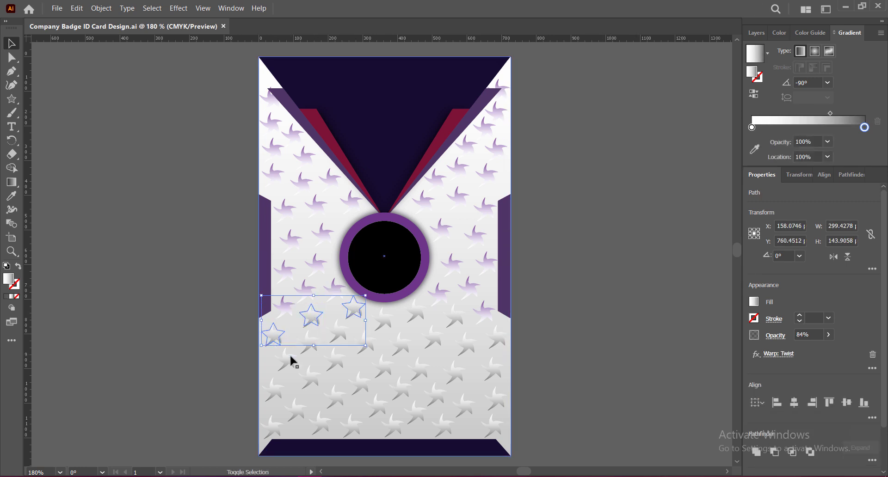
shift+click(287, 360)
shift+click(273, 389)
shift+click(312, 377)
shift+click(336, 360)
shift+click(366, 343)
shift+click(274, 427)
shift+click(352, 426)
shift+click(377, 408)
shift+click(401, 345)
shift+click(401, 390)
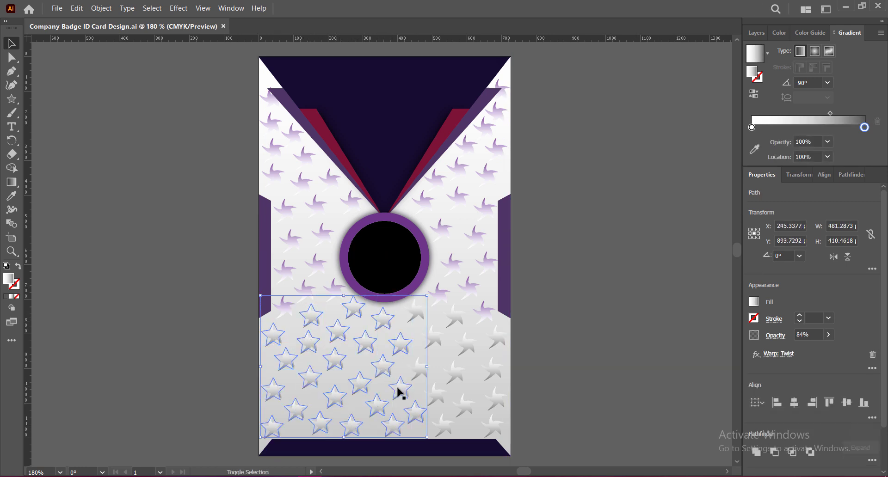
shift+click(469, 346)
shift+click(496, 337)
shift+click(493, 369)
shift+click(496, 398)
shift+click(493, 425)
shift+click(443, 425)
shift+click(468, 404)
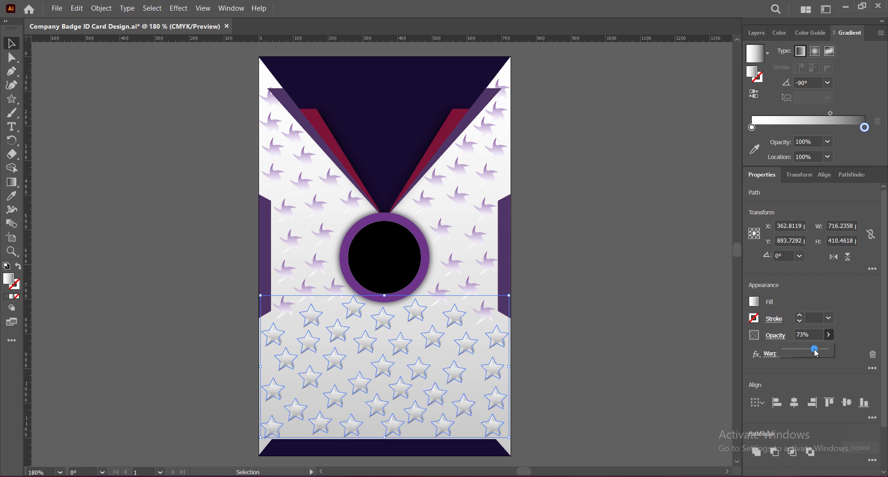
key(Return)
click(509, 333)
click(608, 359)
key(ctrl+s)
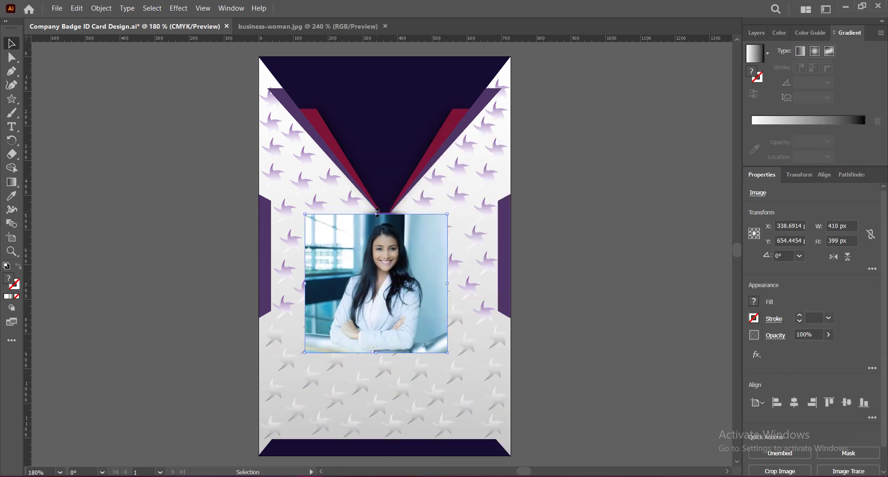
Step: Scale the photo to about 261×254 px over the circle and convert it to CMYK
drag(377, 214, 378, 265)
drag(380, 298, 389, 253)
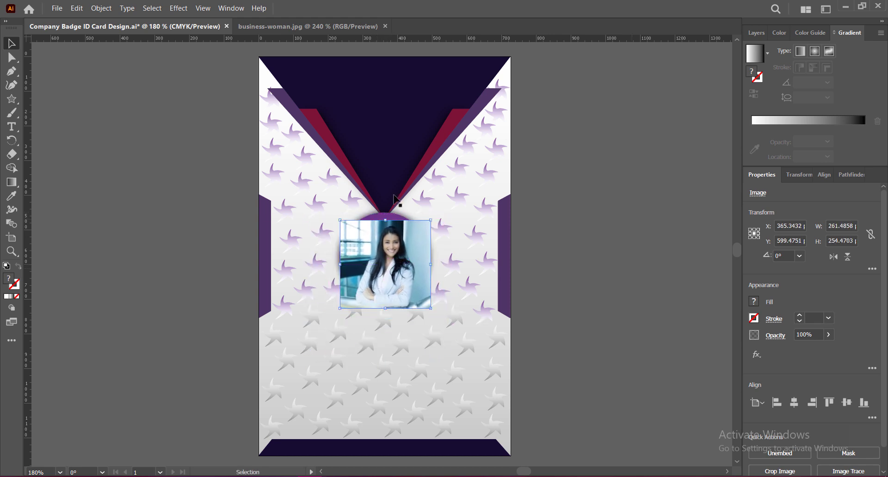
click(77, 8)
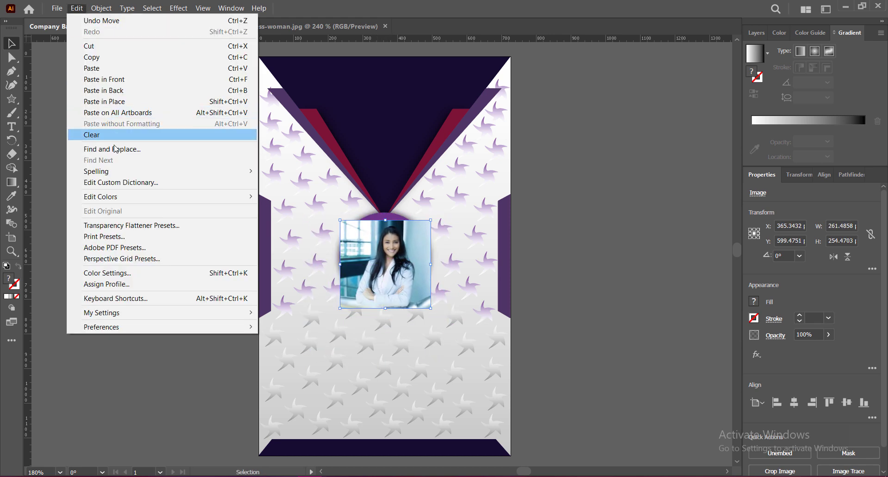
mouse_move(250, 201)
click(304, 269)
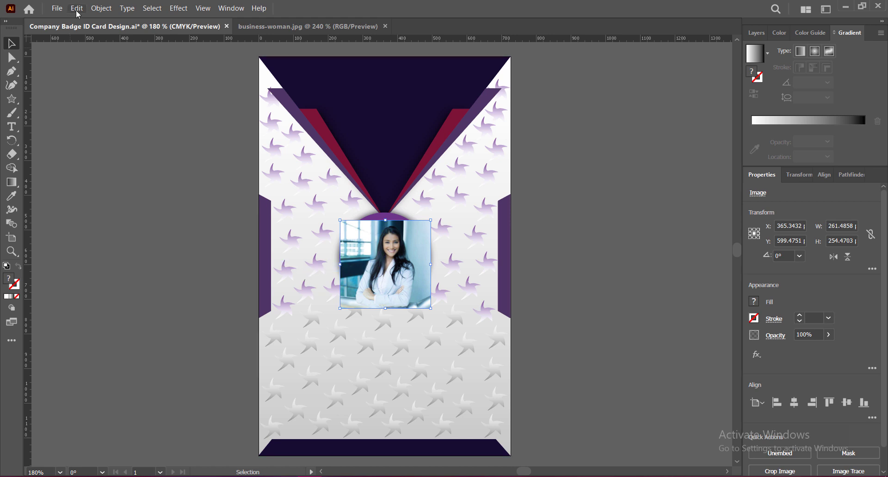
Step: Brighten the photo via Adjust Color Balance: cyan −24, magenta −9, yellow −9
click(77, 10)
click(296, 222)
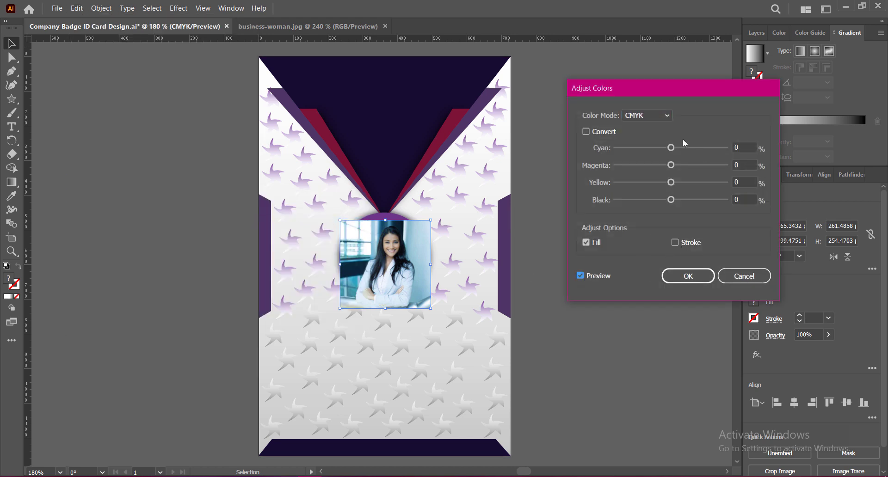
drag(671, 147, 675, 205)
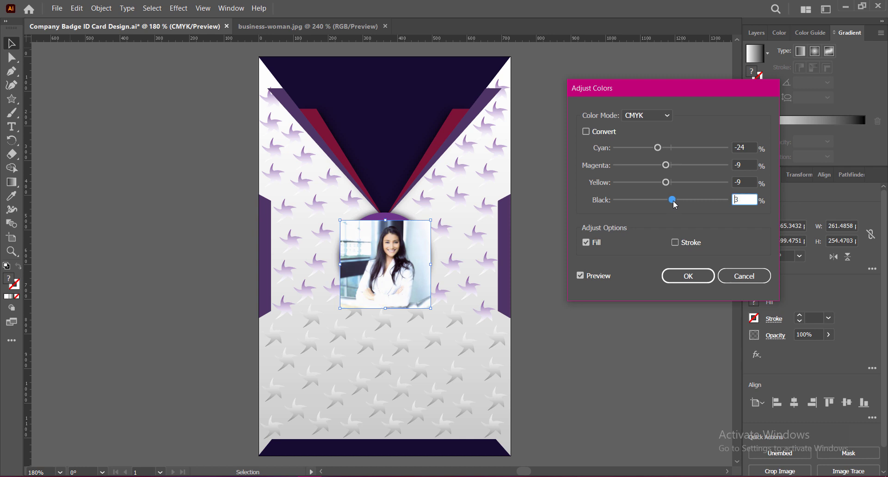
click(702, 279)
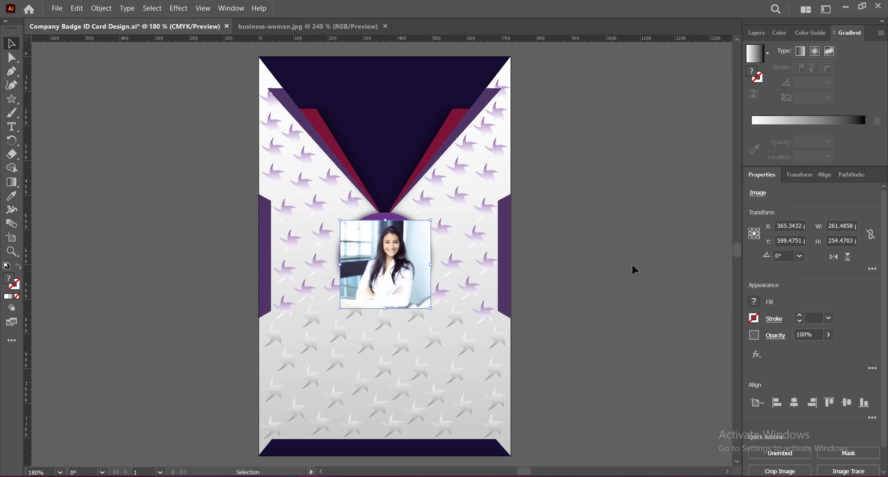
Step: Bring the black circle above the photo, make it a compound path, and clip the photo to it
drag(402, 249, 406, 268)
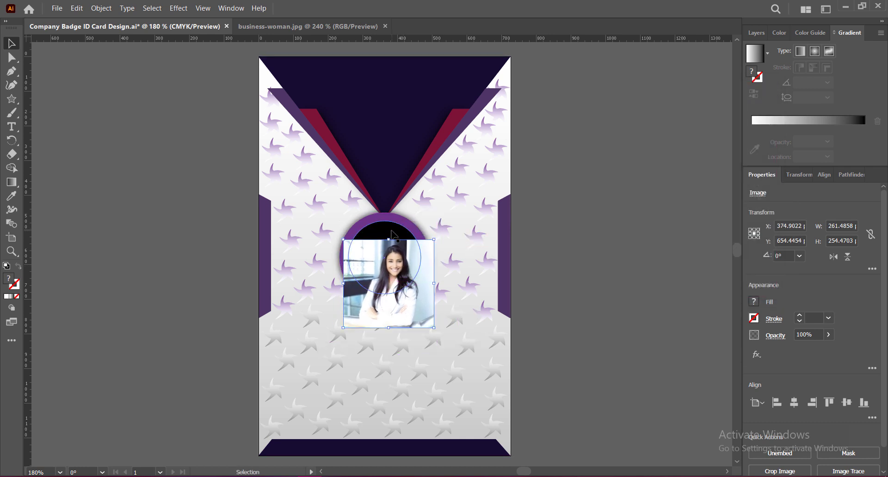
right_click(392, 231)
mouse_move(451, 412)
click(532, 412)
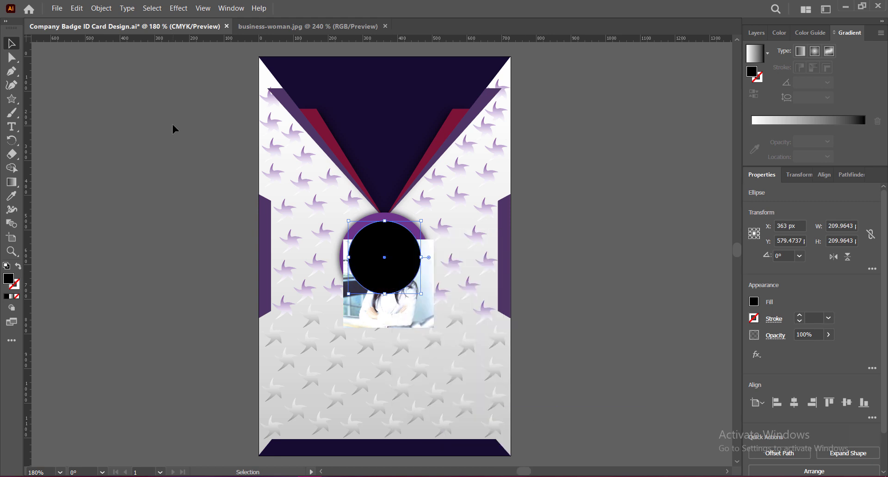
click(77, 9)
mouse_move(101, 8)
mouse_move(168, 373)
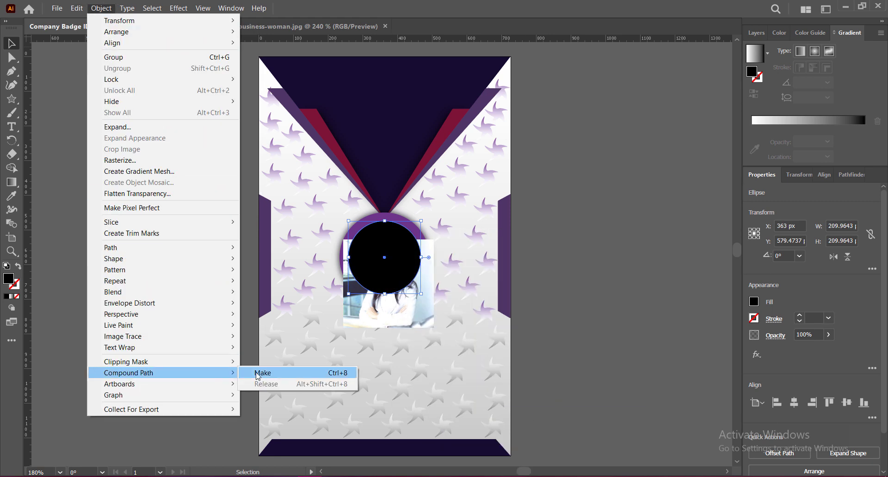
click(252, 374)
shift+click(398, 312)
click(101, 8)
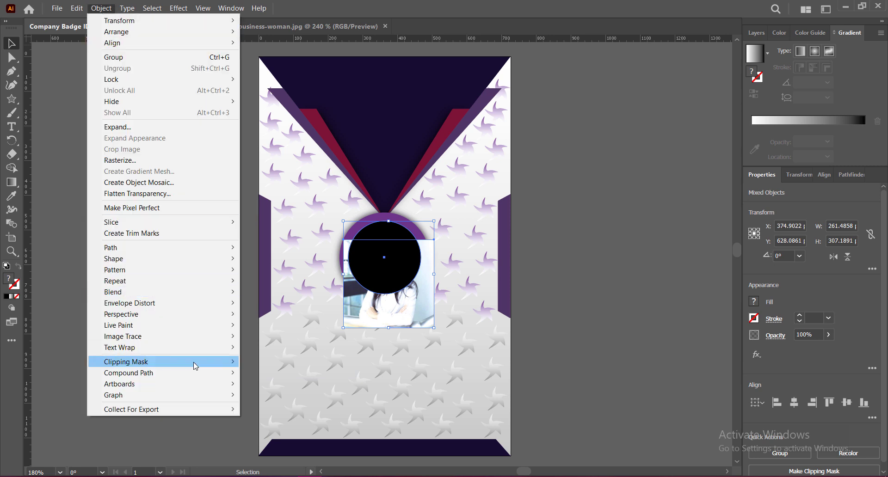
click(257, 365)
Step: Inside the clip group, recentre the woman and shrink the photo from its corner
double_click(405, 264)
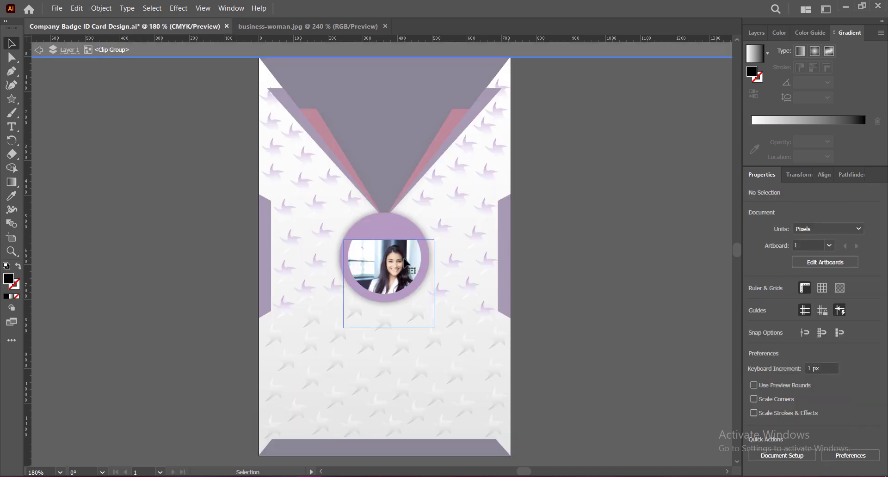
drag(402, 269, 393, 245)
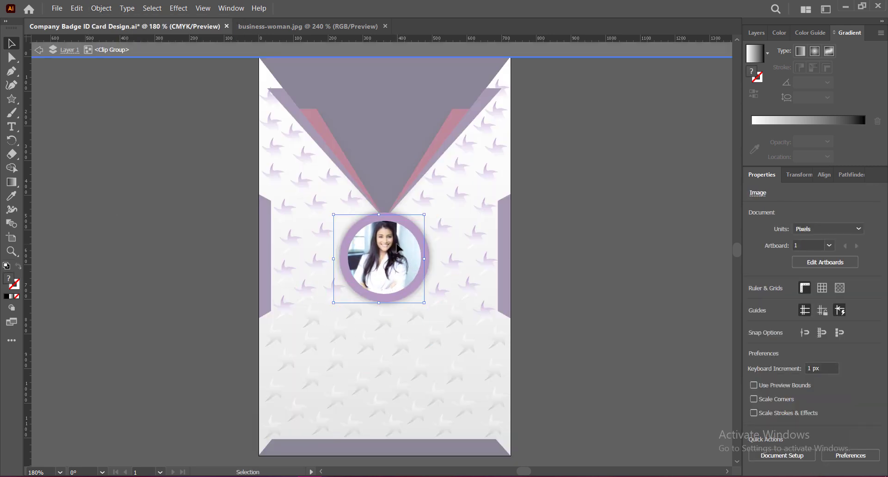
drag(381, 304, 379, 300)
key(ctrl+z)
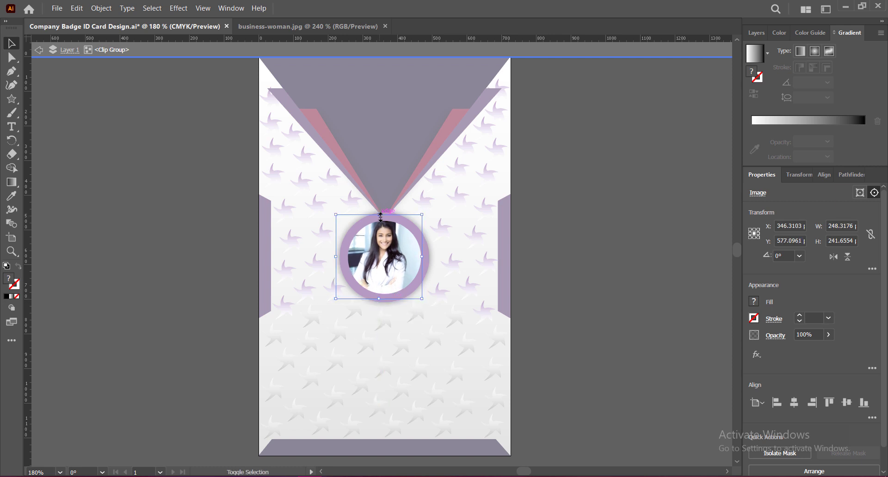
mouse_move(336, 214)
mouse_down()
mouse_move(337, 206)
mouse_move(343, 218)
mouse_up()
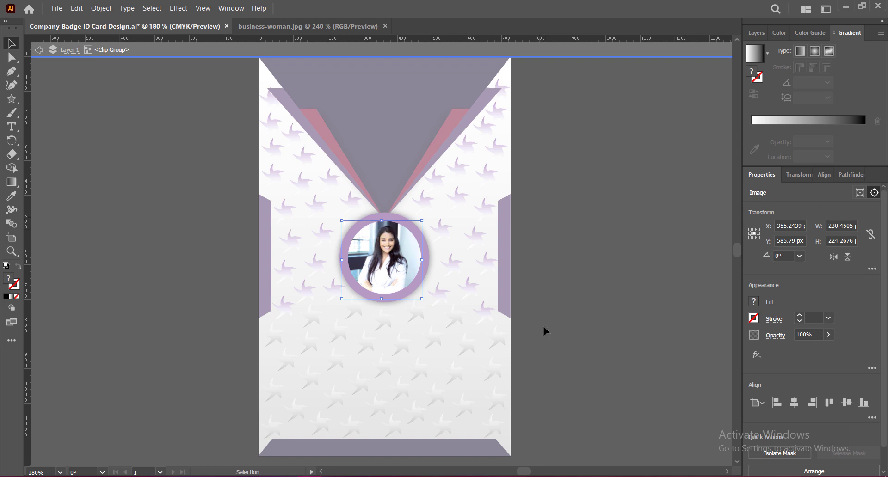
key(Up)
key(Up)
key(Up)
key(Up)
key(Up)
key(Up)
key(Up)
key(Up)
key(Right)
key(Right)
key(Right)
key(Right)
key(Right)
key(Left)
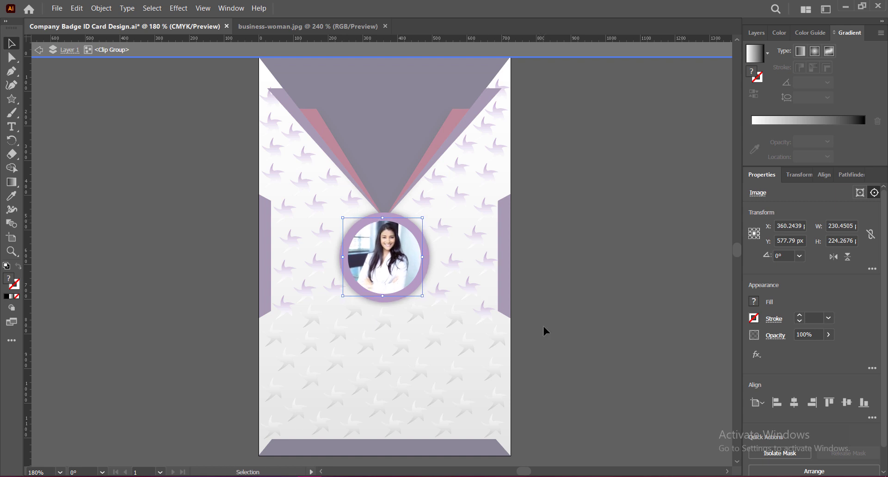
key(Up)
key(Up)
key(Left)
key(Left)
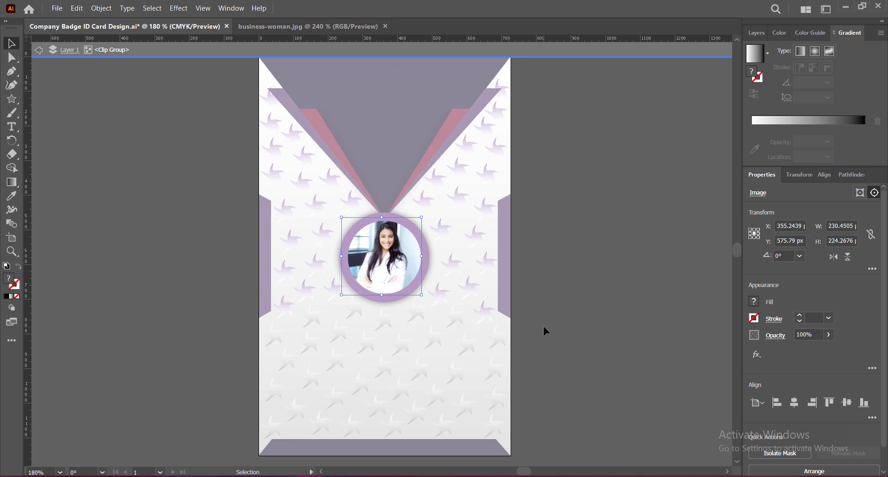
click(39, 49)
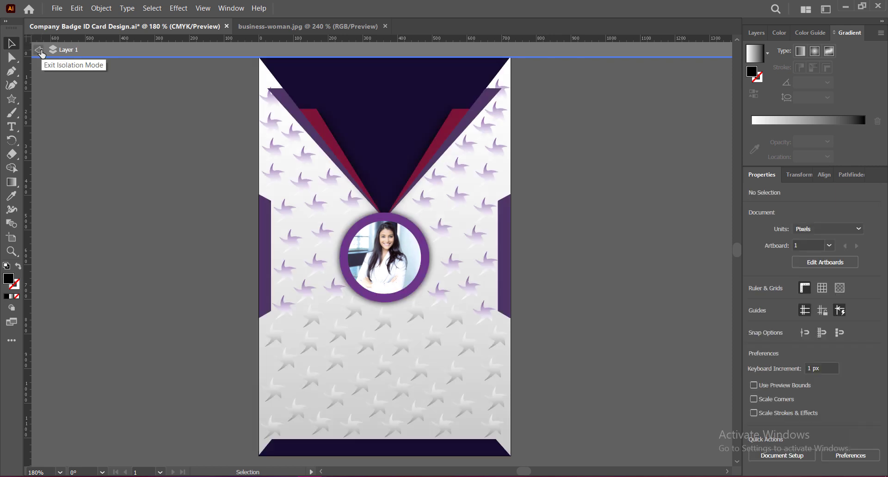
Step: Enlarge and nudge the photo to fill the purple ring evenly, then save the badge
double_click(390, 262)
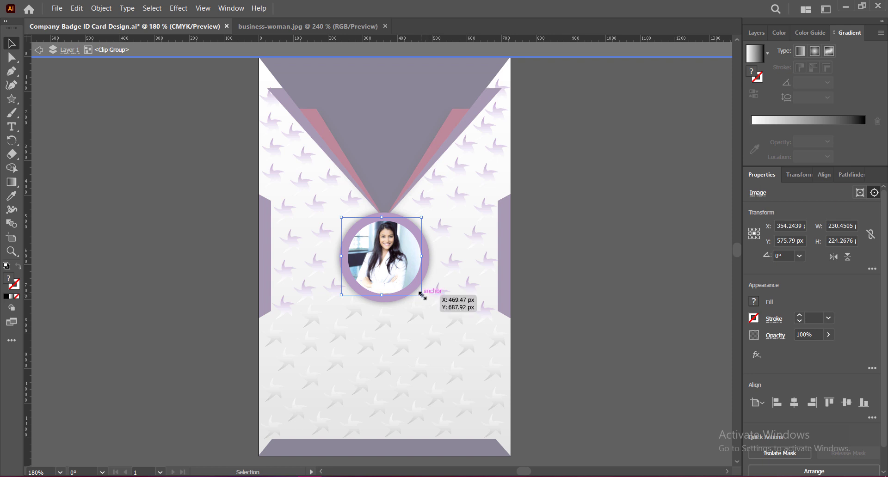
drag(422, 297, 430, 303)
drag(429, 305, 432, 307)
key(Left)
key(Left)
key(Left)
key(Left)
key(Left)
key(Left)
key(Left)
key(Left)
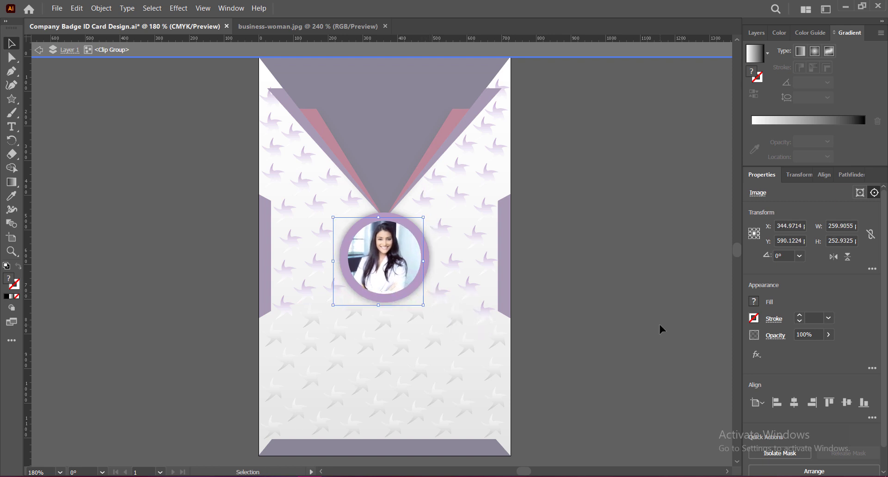
key(Up)
key(Up)
key(Up)
key(Up)
key(Up)
key(Right)
key(Right)
key(Right)
key(Right)
key(Right)
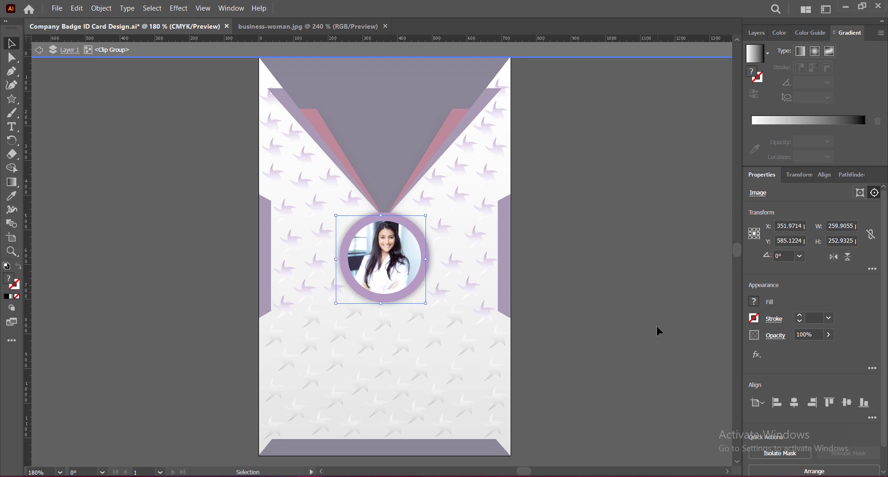
key(Left)
key(Left)
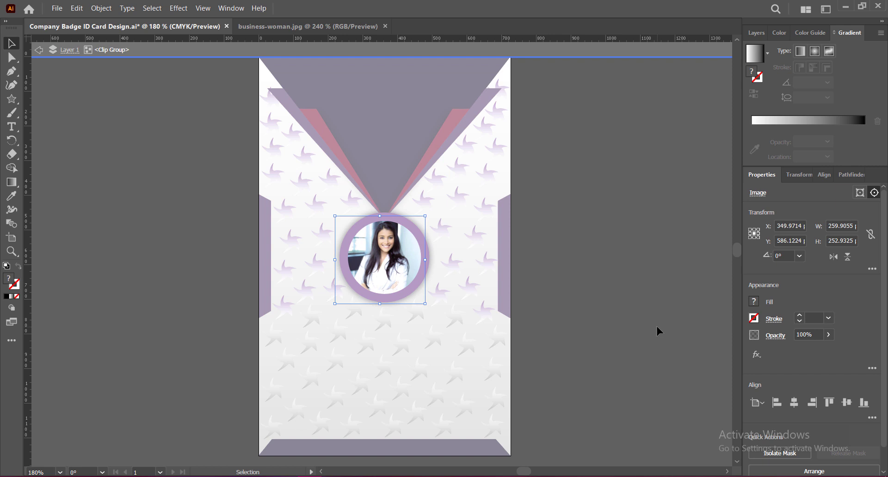
key(Up)
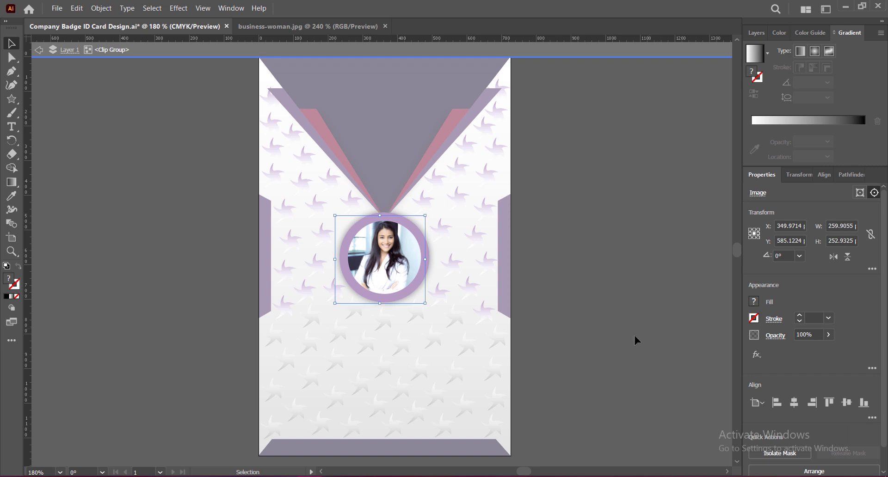
click(40, 52)
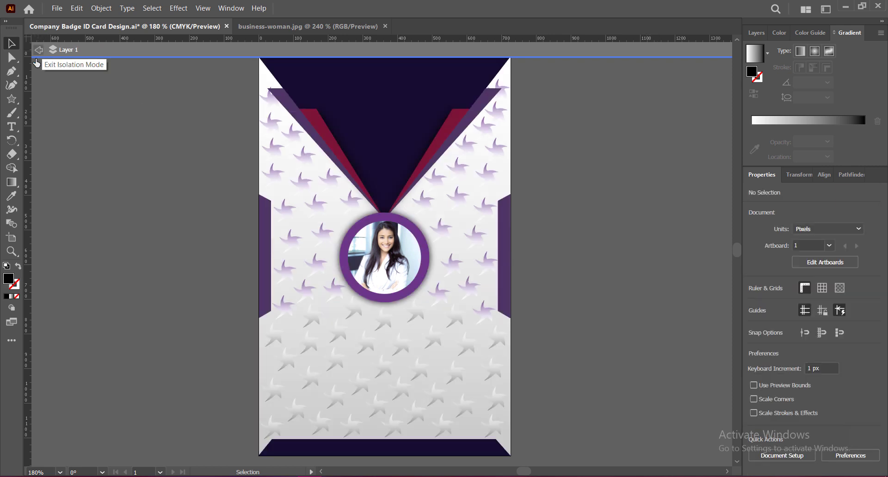
double_click(618, 295)
key(ctrl+s)
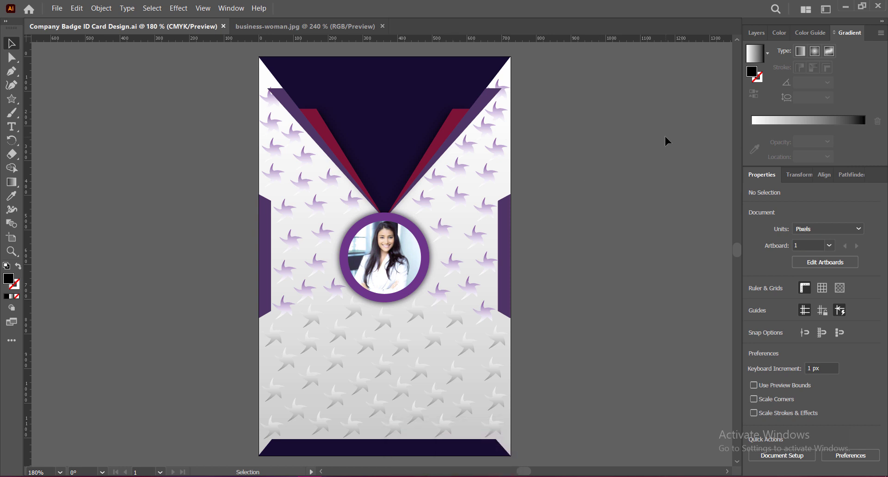
Step: Type the employee's name below the photo in centred Verdana Bold 33 pt
click(12, 126)
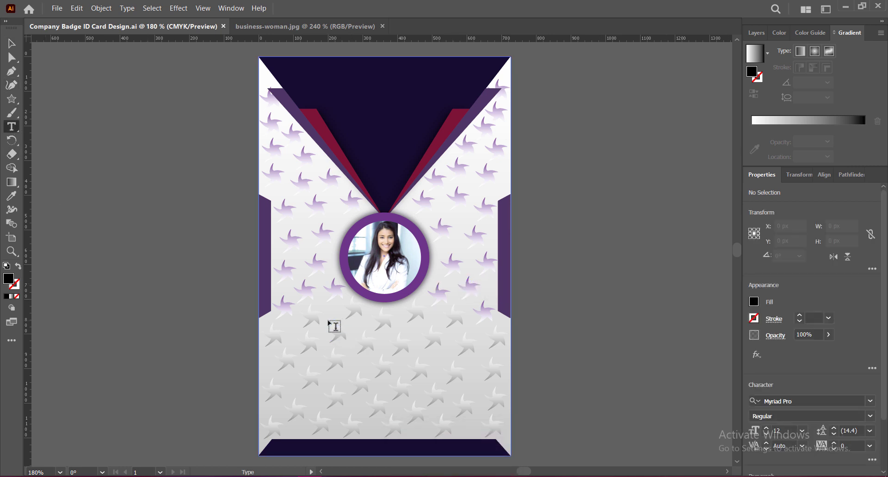
click(323, 308)
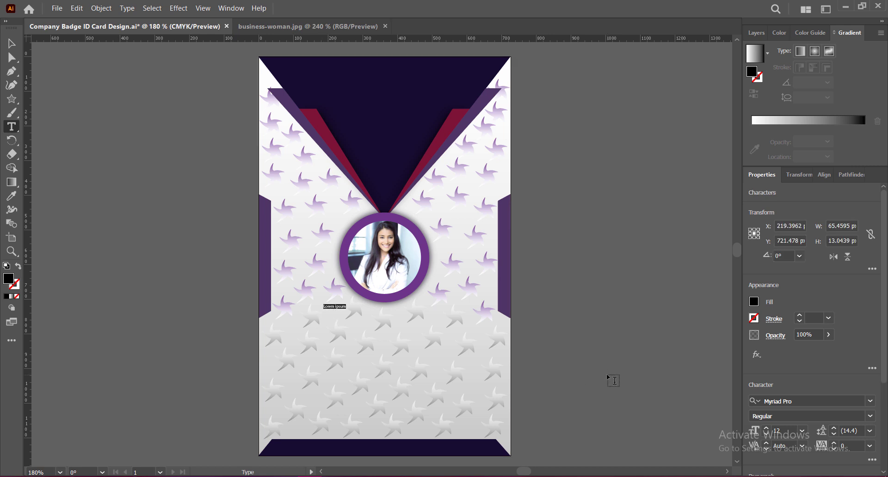
key(ctrl+a)
scroll(854, 320, down, 3)
click(870, 272)
click(740, 346)
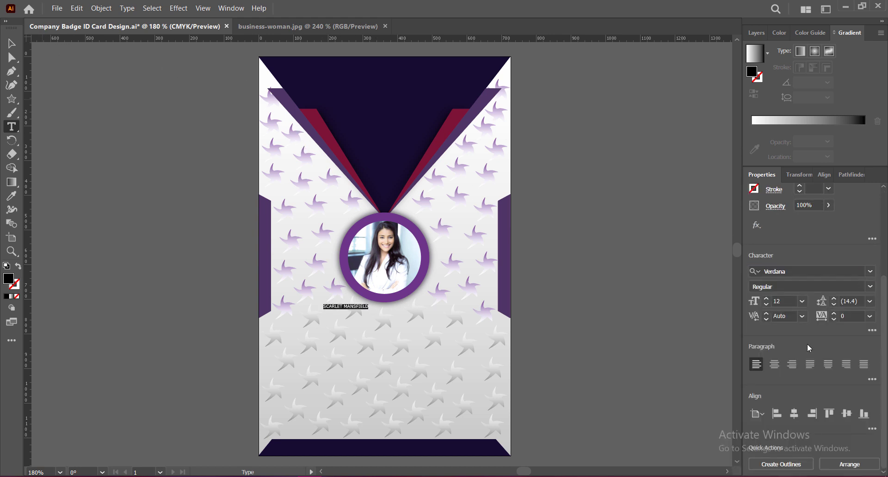
click(766, 297)
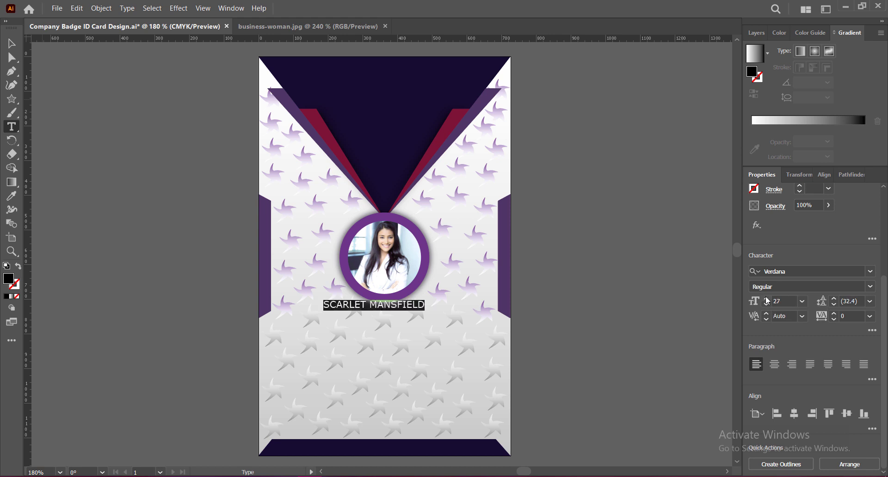
click(767, 299)
click(766, 299)
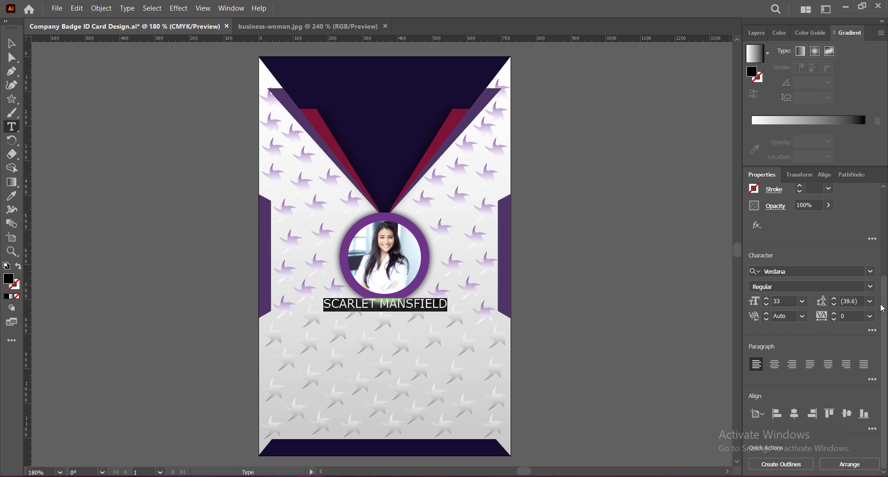
click(872, 286)
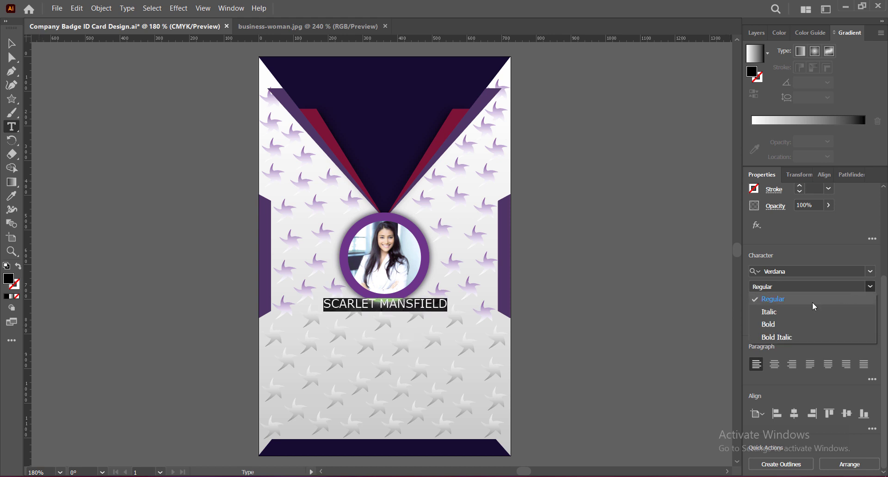
click(762, 324)
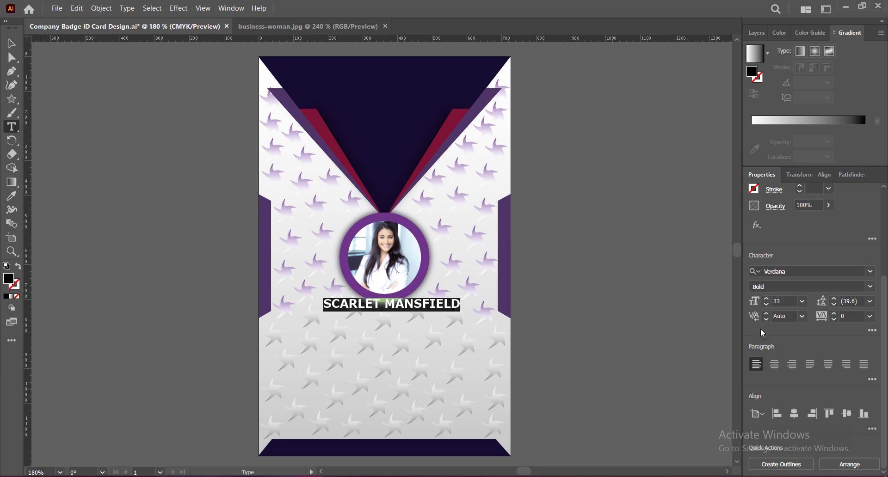
click(774, 364)
click(828, 365)
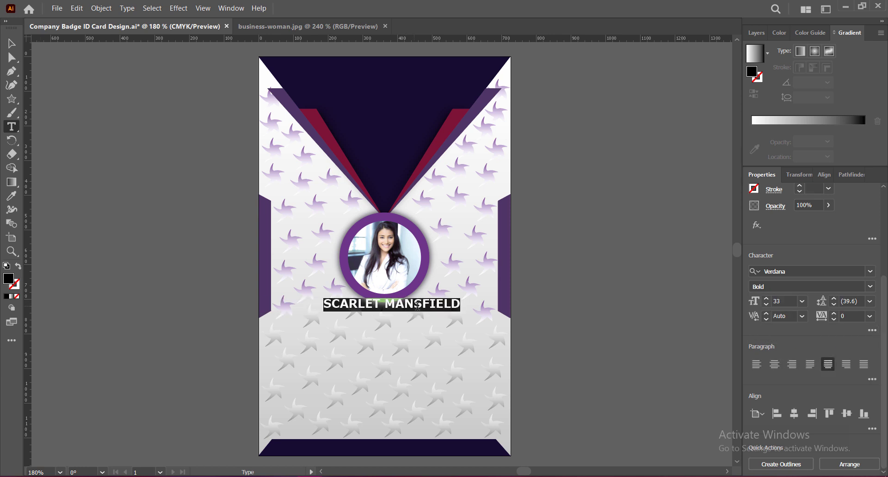
Step: Add the 'VISUAL DESIGNER' line beneath in italic 27 pt
key(Escape)
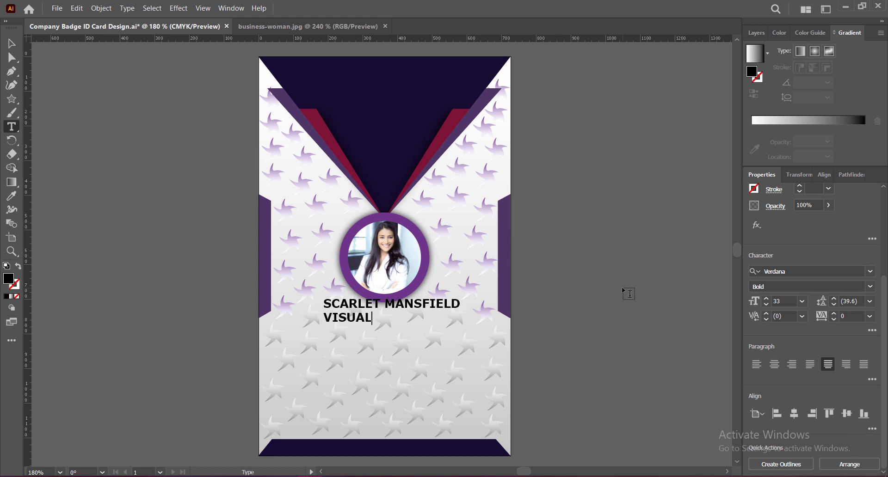
text(DESIGNER)
drag(324, 318, 443, 318)
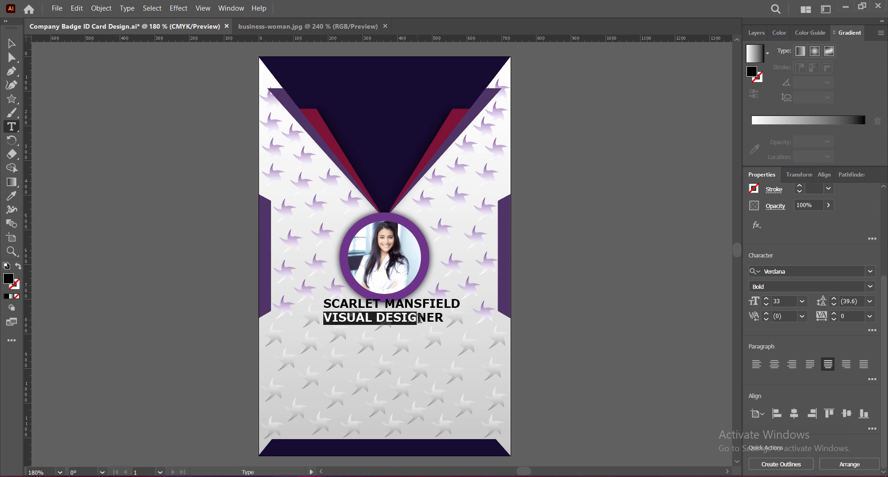
click(812, 287)
click(775, 310)
click(767, 305)
click(766, 306)
click(767, 305)
click(766, 304)
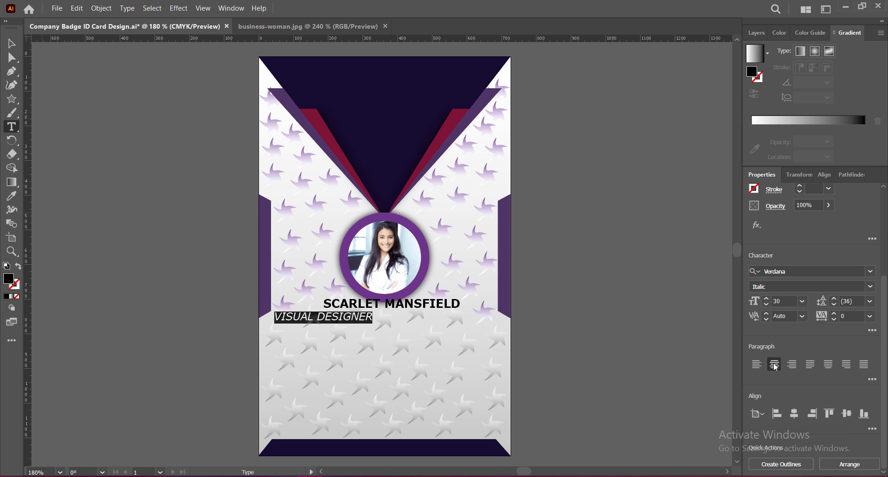
click(767, 305)
click(767, 305)
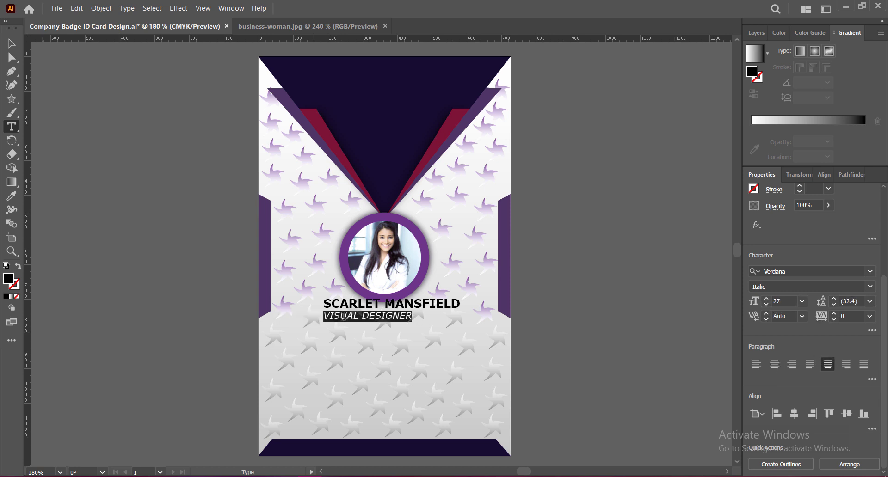
Step: Colour the job title and the name purple using the Eyedropper and a swatch
drag(325, 316, 415, 316)
click(12, 197)
click(377, 143)
click(11, 44)
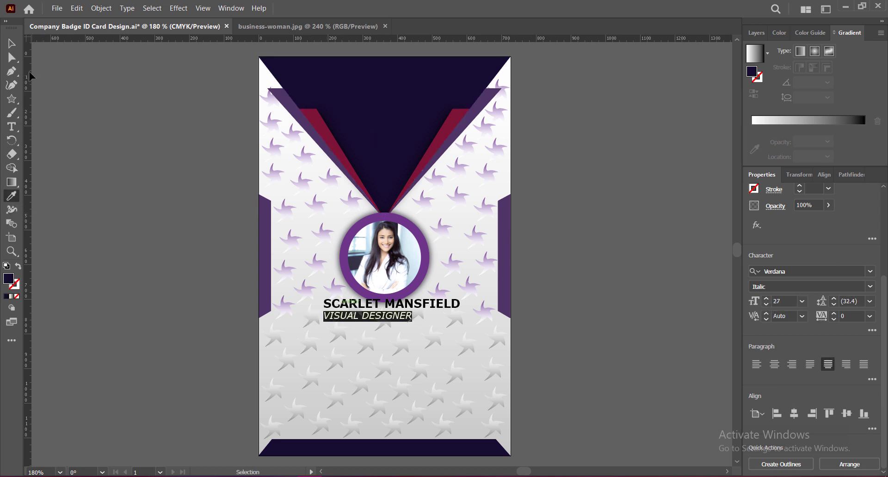
click(11, 127)
drag(323, 317, 423, 316)
click(754, 302)
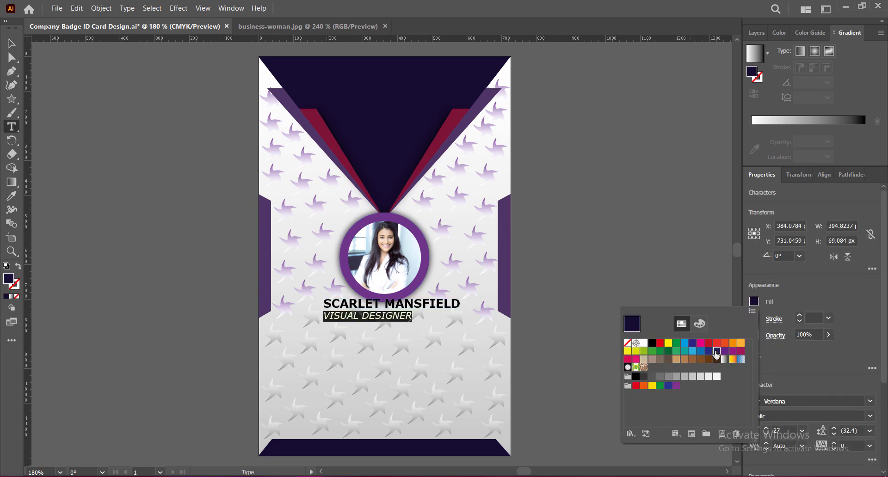
click(716, 352)
click(371, 310)
drag(325, 305, 460, 305)
click(12, 196)
click(291, 104)
click(11, 43)
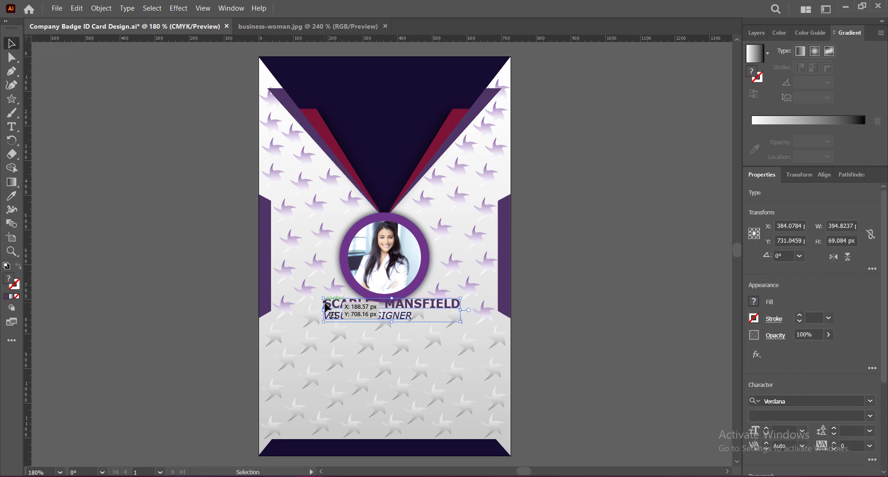
Step: Centre both text lines with 36 pt leading and move the block to the card's centre
double_click(325, 307)
key(ctrl+a)
scroll(810, 324, down, 3)
click(775, 364)
click(870, 302)
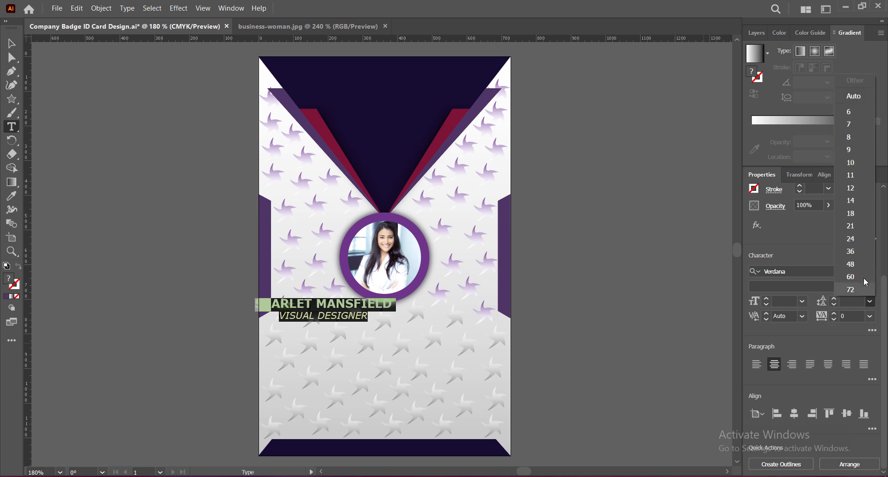
click(850, 251)
key(Escape)
drag(324, 308, 384, 318)
key(Up)
key(Up)
click(627, 358)
Step: Add a Normal 75% drop shadow with 1 px blur to the name and title
click(179, 8)
click(198, 28)
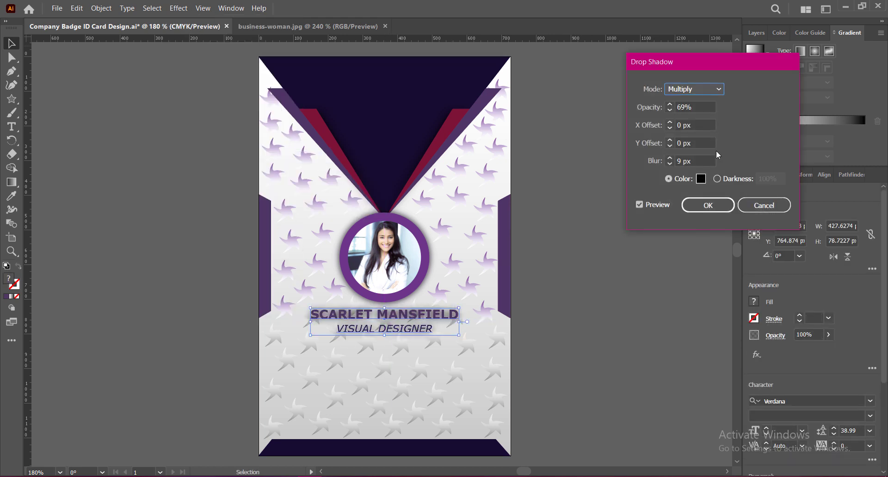
click(669, 105)
click(670, 163)
click(670, 163)
click(669, 164)
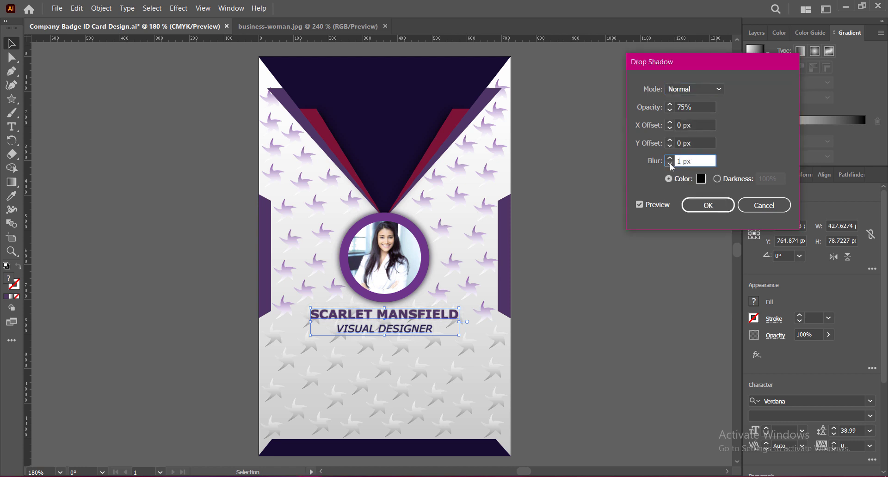
click(764, 205)
click(592, 274)
Step: Type the ID No, DOB, Email ID and Mobile lines with placeholder values at 30 pt leading
key(t)
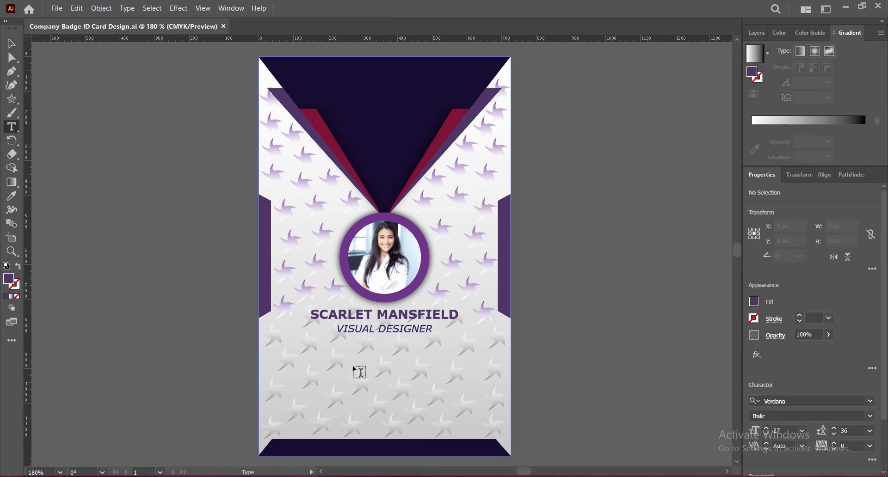
click(326, 350)
click(870, 302)
click(834, 304)
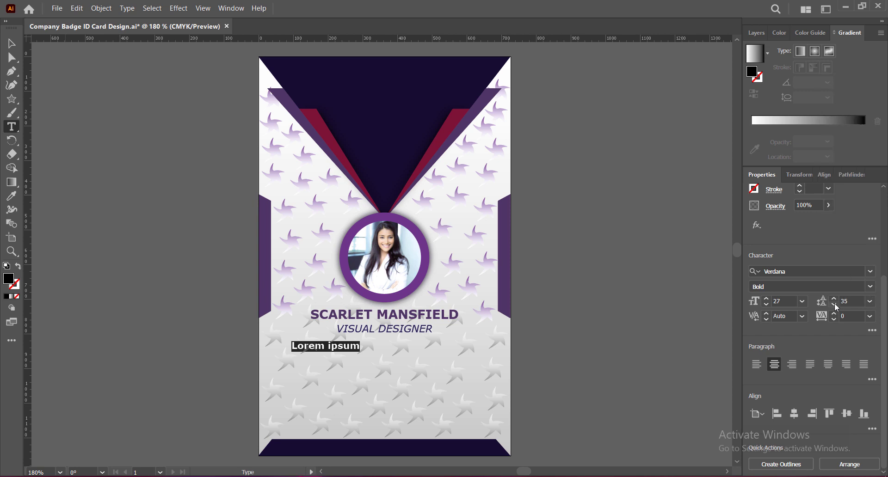
click(834, 304)
click(834, 304)
click(834, 304)
click(834, 305)
click(834, 305)
text(ID No     )
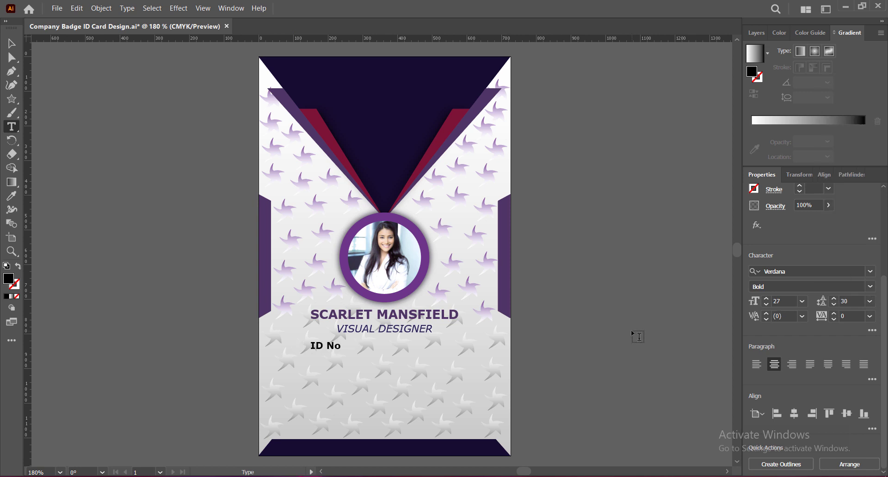
text(:     0987654321)
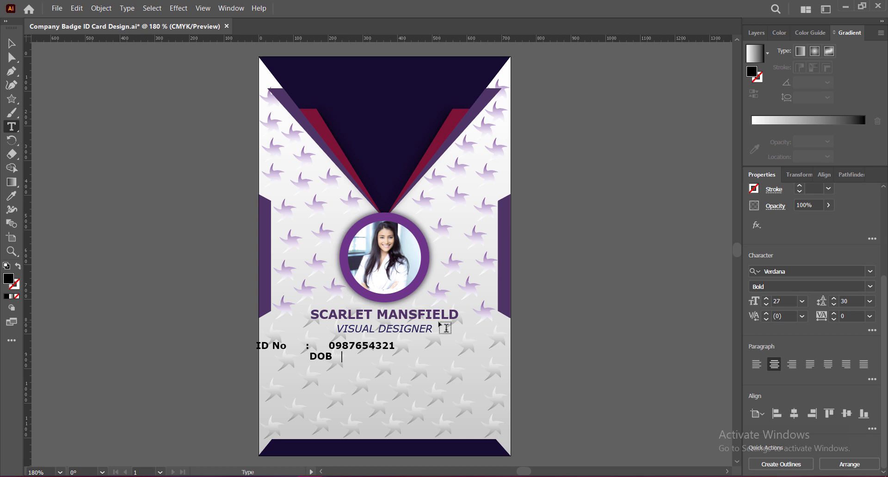
text(DOB     :     DD/MM/YYY)
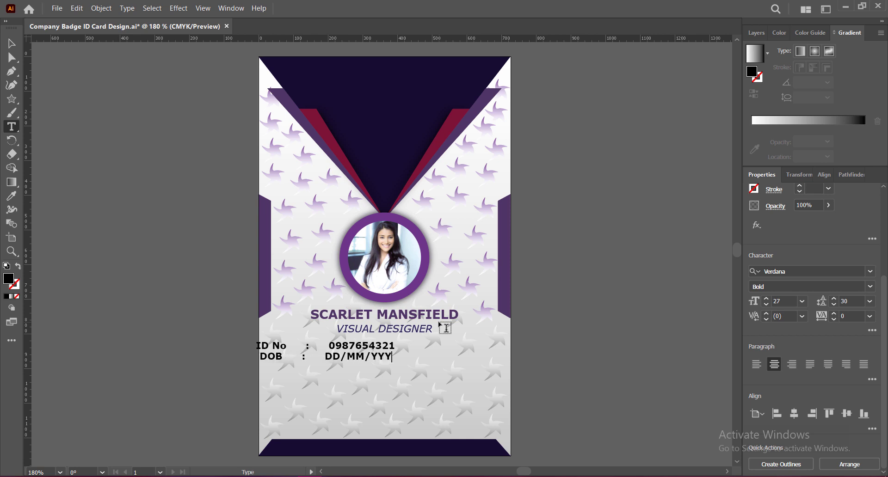
text(YEmail ID     :     )
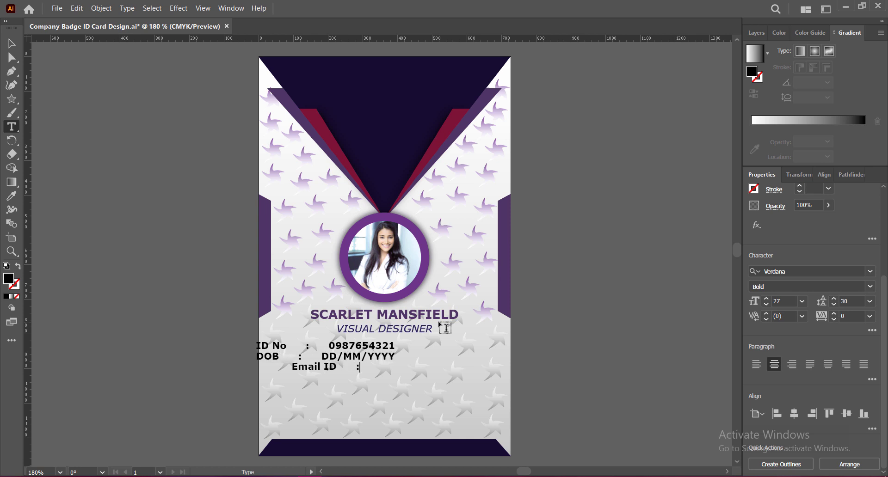
text(yourmailid@email.com)
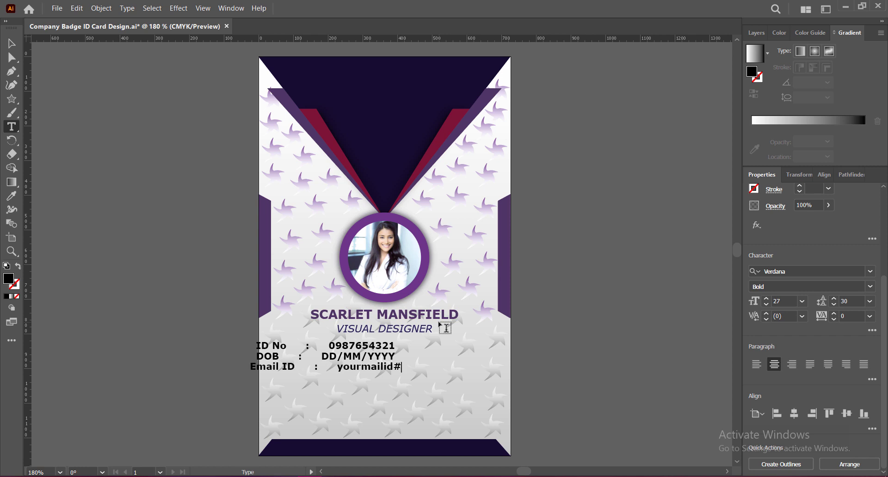
text(@)
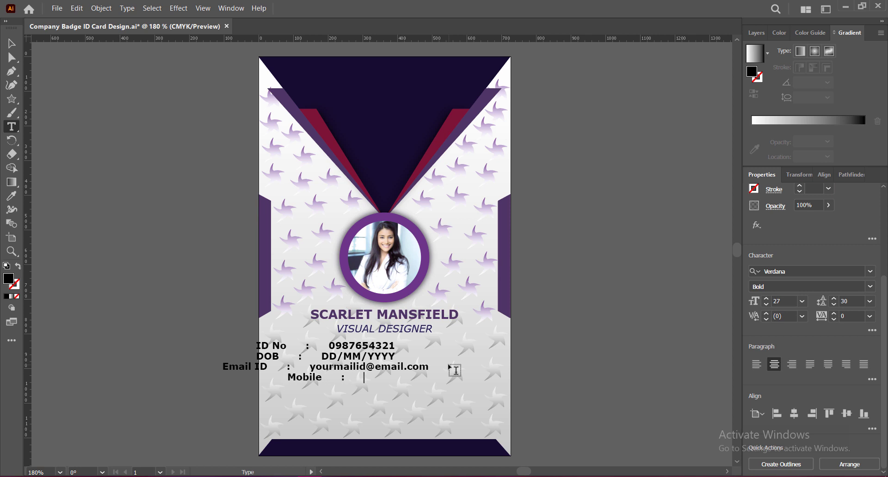
text(+000)
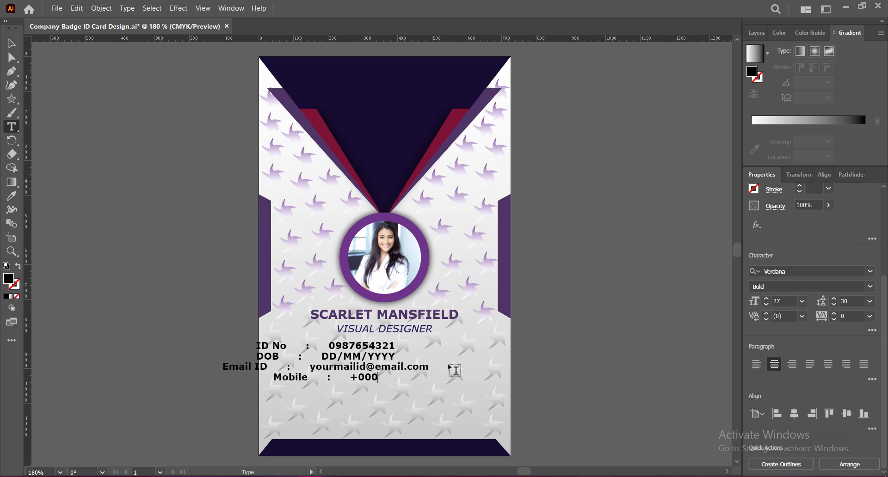
key(BackSpace)
text(321654)
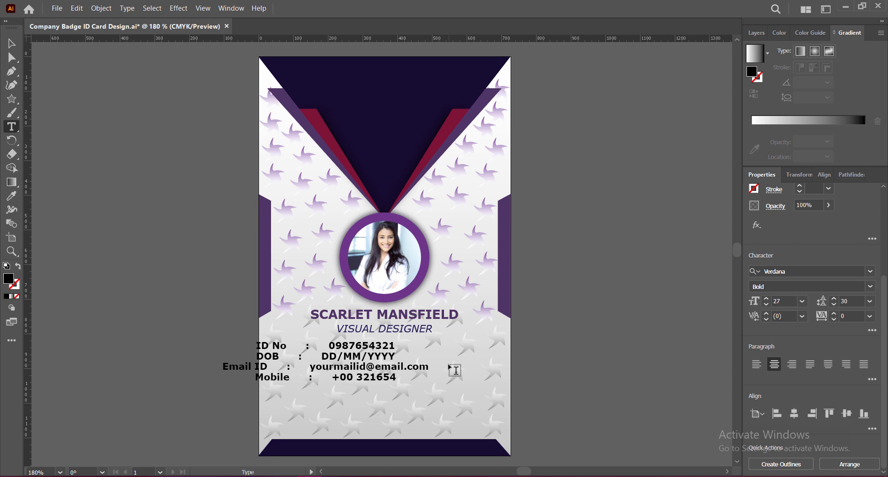
text(8760)
shift+click(259, 346)
click(17, 47)
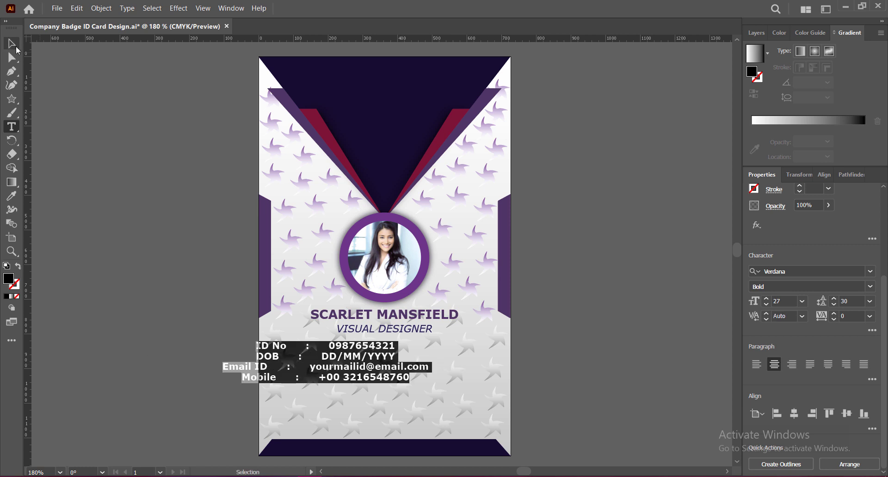
Step: Colour the contact details purple from the stripe, move them under the title, and set tracking -50
key(i)
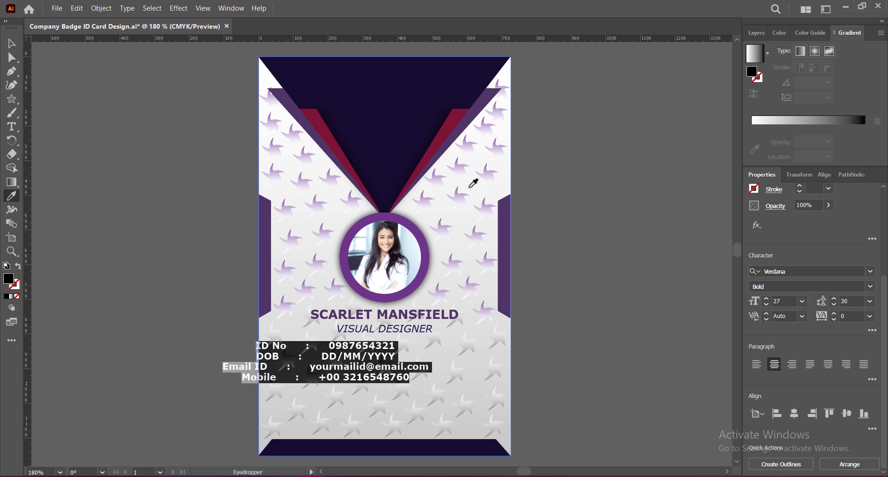
click(300, 108)
key(v)
drag(333, 362, 392, 369)
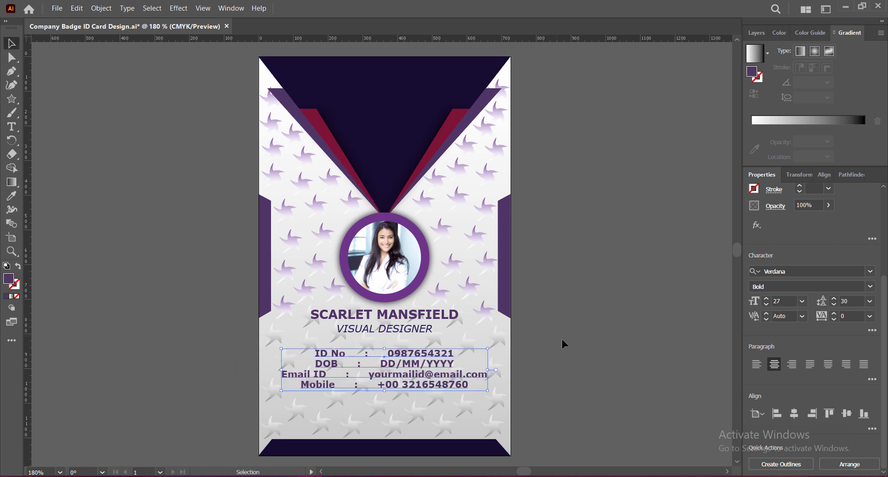
click(836, 298)
click(835, 299)
click(870, 316)
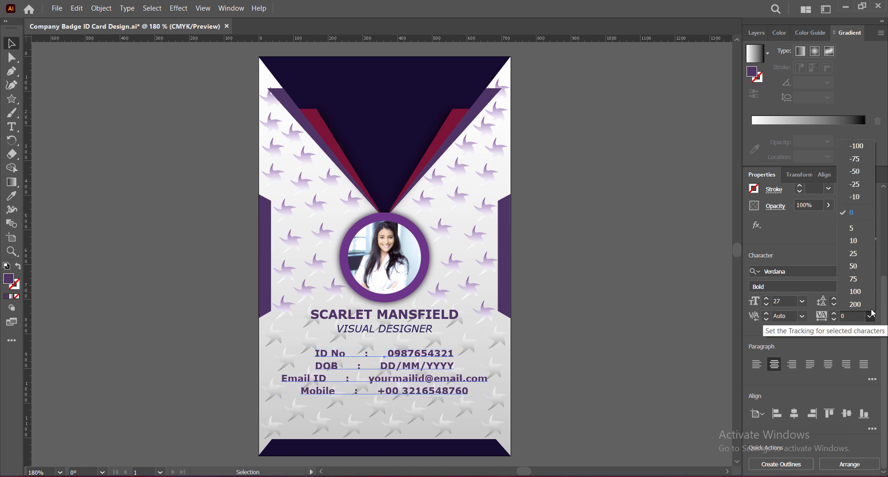
click(855, 171)
Step: Adjust the spacing in the ID No, DOB, Email ID and Mobile lines so their colons line up
key(t)
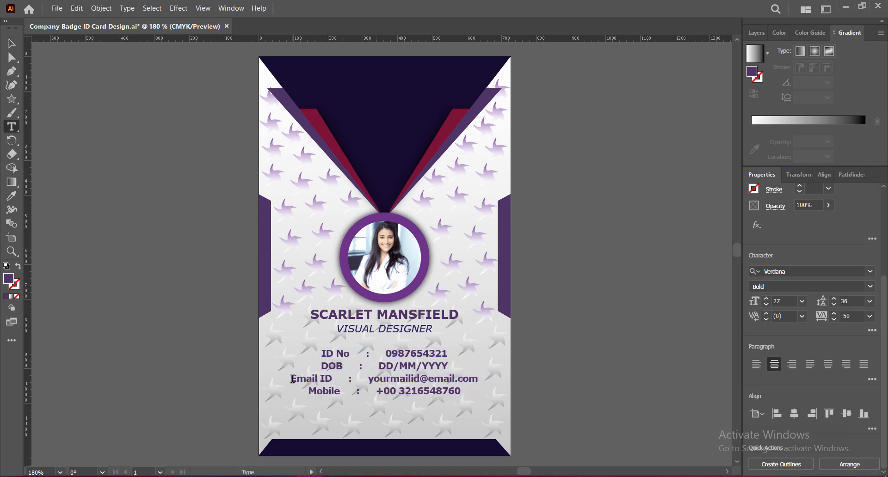
click(293, 379)
key(Tab)
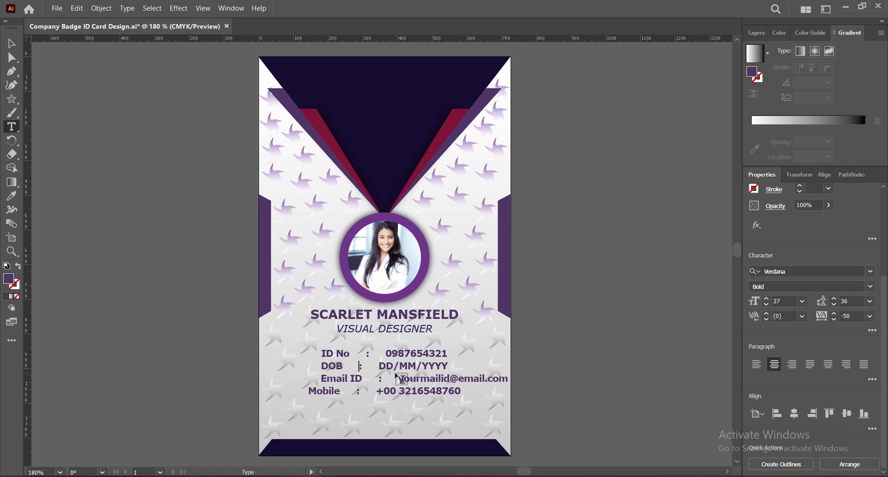
click(302, 366)
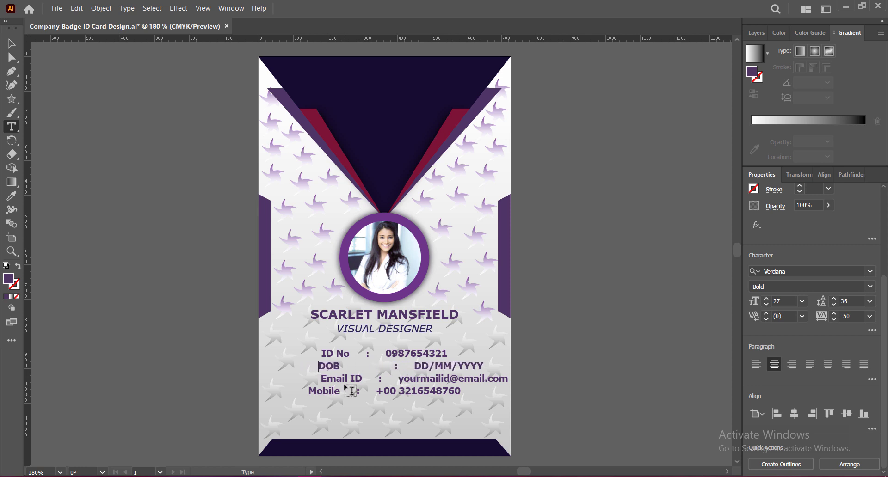
click(398, 367)
key(BackSpace)
key(BackSpace)
key(BackSpace)
key(BackSpace)
key(BackSpace)
key(BackSpace)
key(BackSpace)
key(BackSpace)
key(BackSpace)
key(BackSpace)
key(BackSpace)
key(BackSpace)
key(BackSpace)
key(BackSpace)
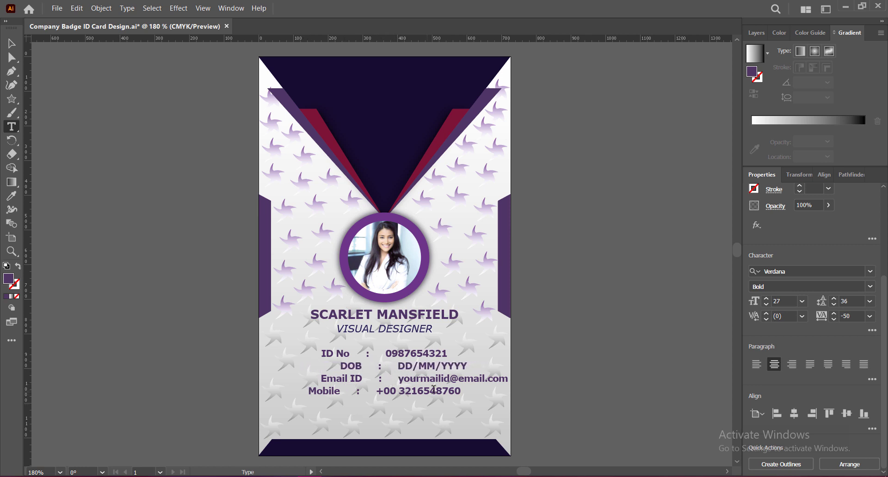
click(322, 355)
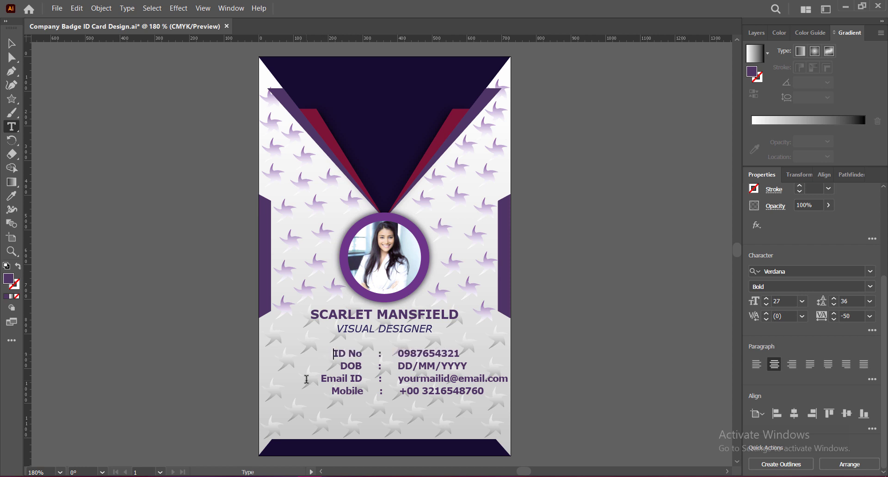
key(BackSpace)
click(332, 391)
key(BackSpace)
key(BackSpace)
click(341, 367)
key(BackSpace)
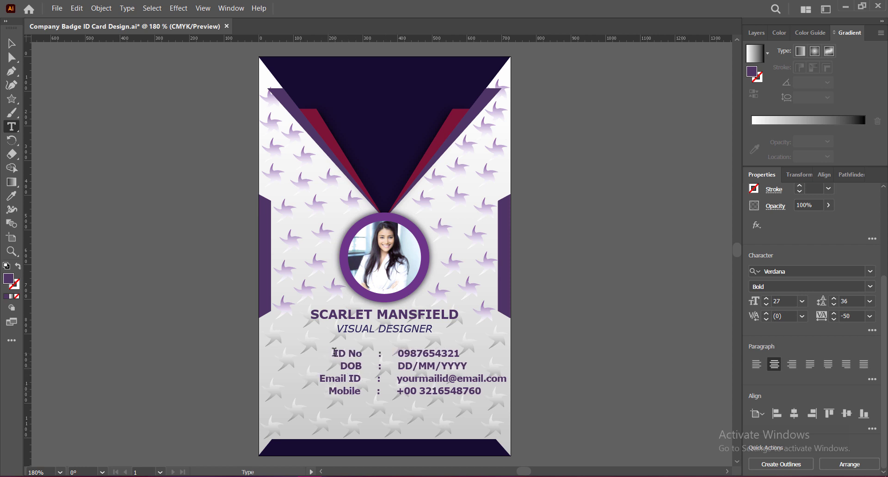
click(341, 367)
click(321, 379)
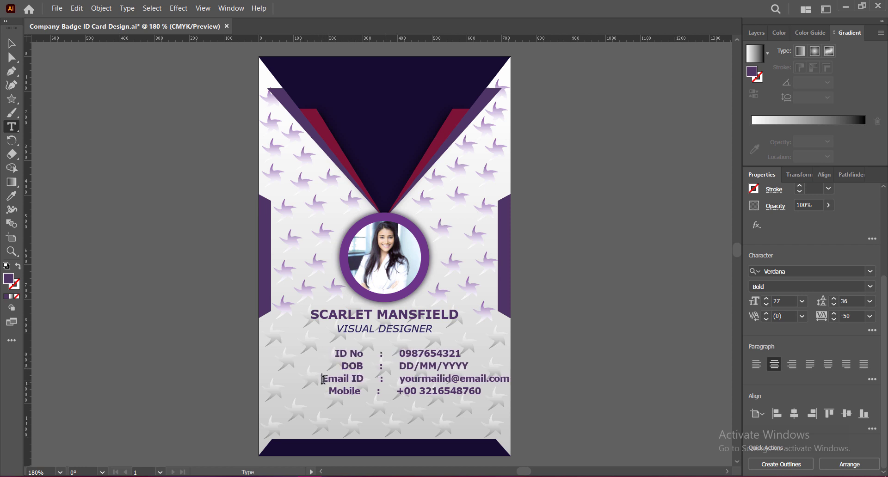
click(329, 390)
key(BackSpace)
click(341, 367)
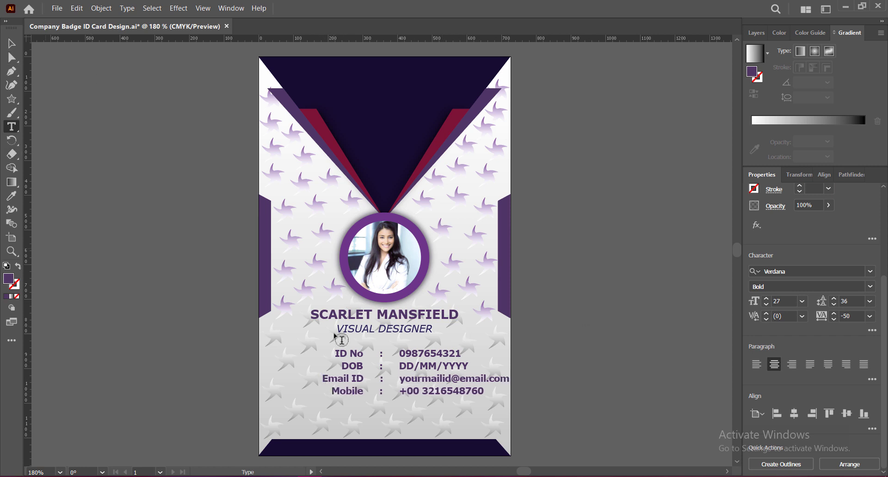
key(Escape)
Step: Set the details block to 39 pt leading and -75 tracking, and reposition it under the title
click(835, 299)
click(834, 299)
click(834, 299)
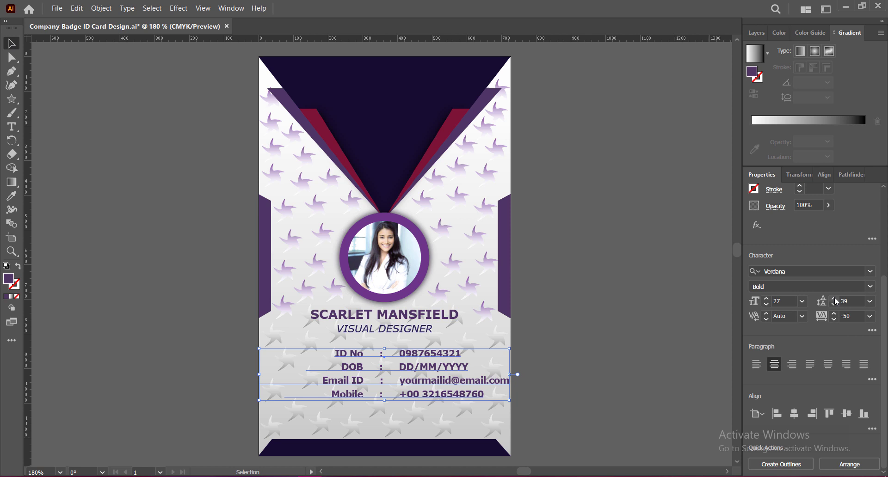
click(870, 316)
click(856, 159)
drag(431, 365, 409, 366)
key(Down)
key(Down)
key(Down)
key(Down)
key(Down)
key(Down)
key(Left)
key(Left)
key(Left)
key(Left)
key(Left)
key(Left)
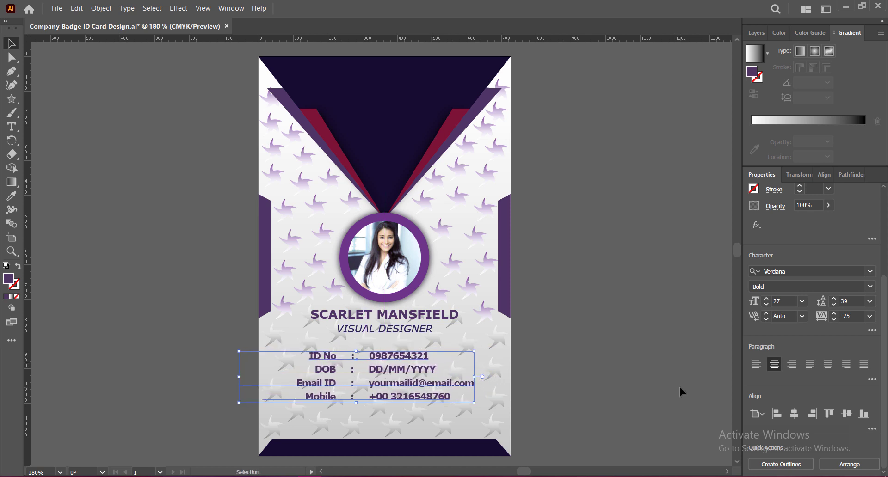
key(Left)
key(Left)
key(Left)
key(Left)
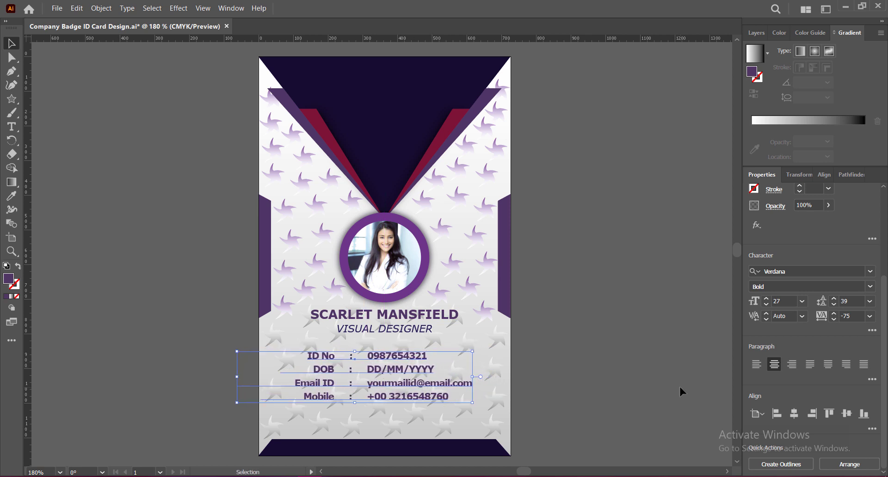
click(680, 388)
click(465, 386)
key(Right)
Step: Reduce the details to 24 pt with -25 tracking, nudge into place, and save
scroll(796, 374, down, 5)
click(766, 305)
click(766, 305)
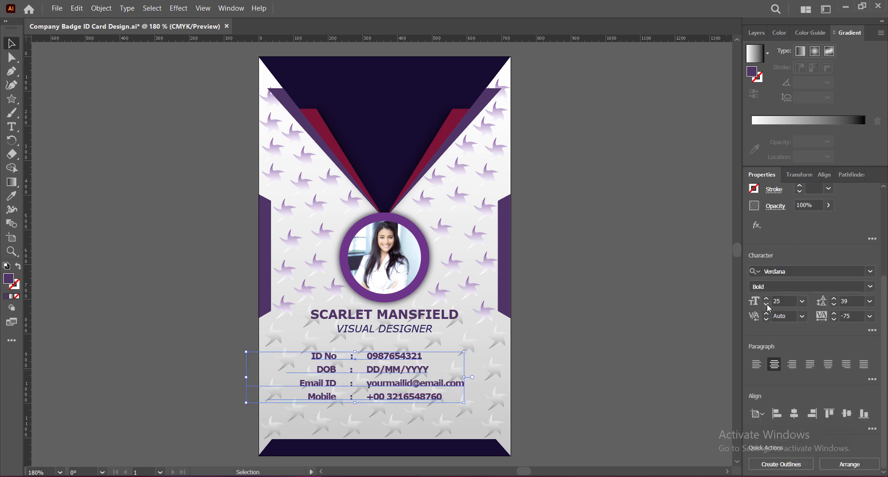
click(767, 305)
click(870, 318)
click(856, 184)
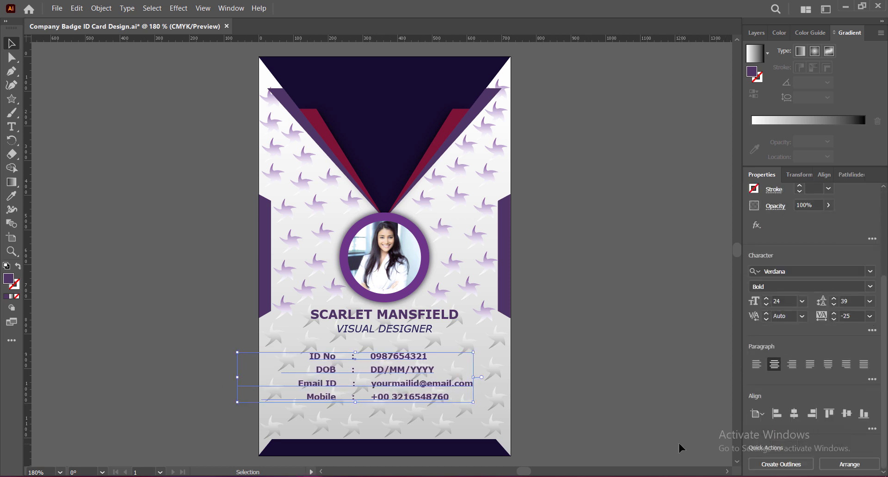
key(Down)
key(ctrl+s)
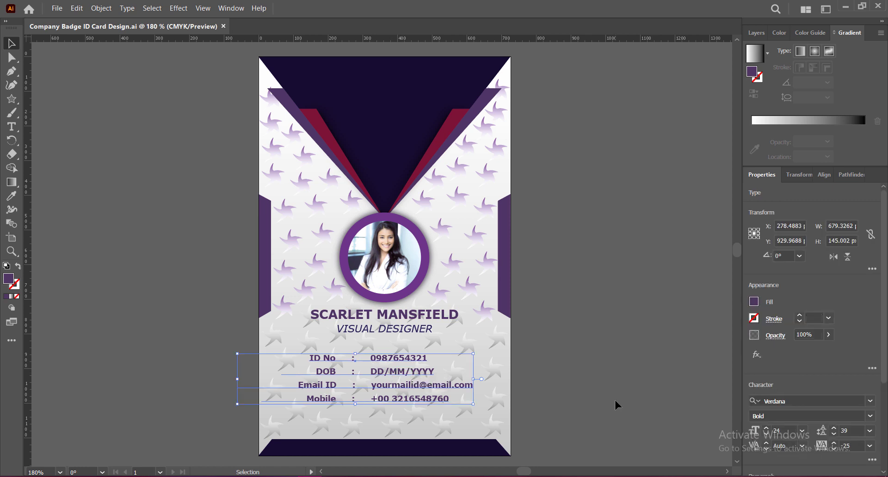
click(595, 402)
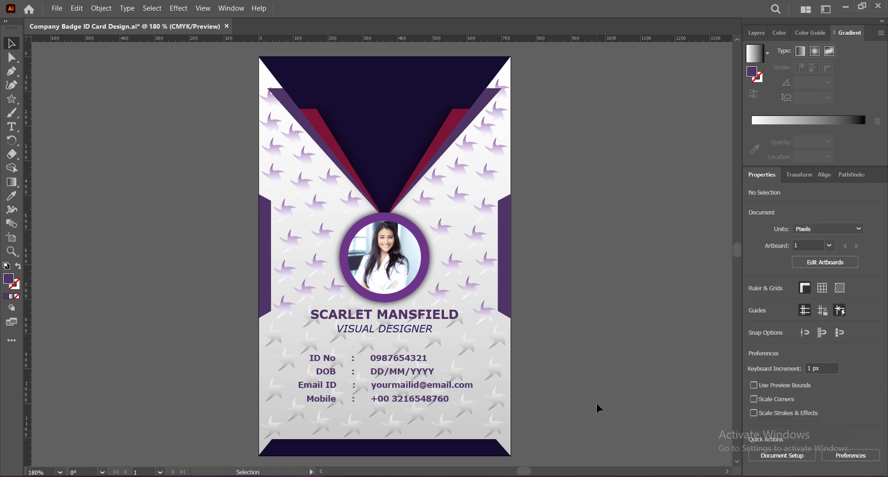
Step: Save, then paste the QR code and place it, about 86×86 px, in the badge's bottom-right corner
key(ctrl+s)
key(ctrl+v)
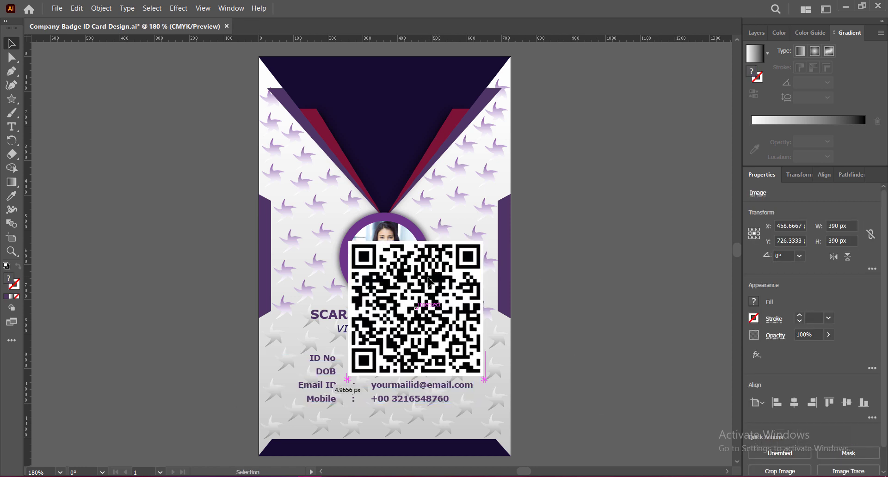
drag(417, 250, 484, 416)
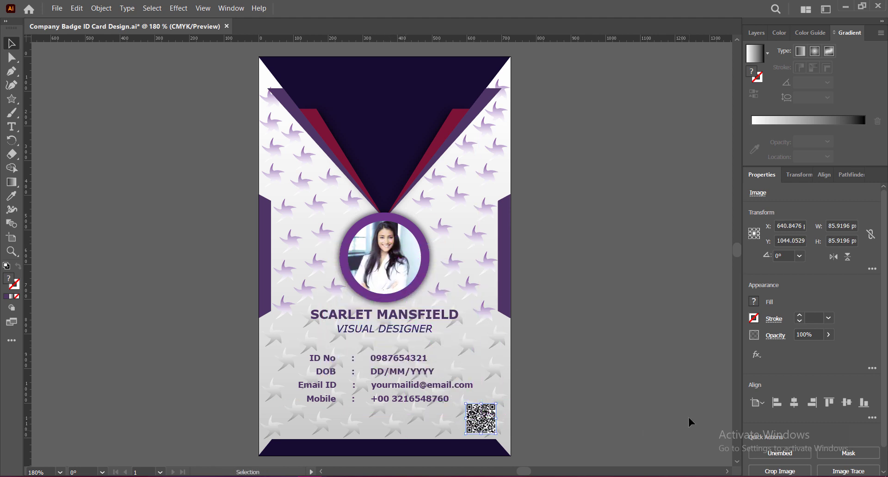
key(Left)
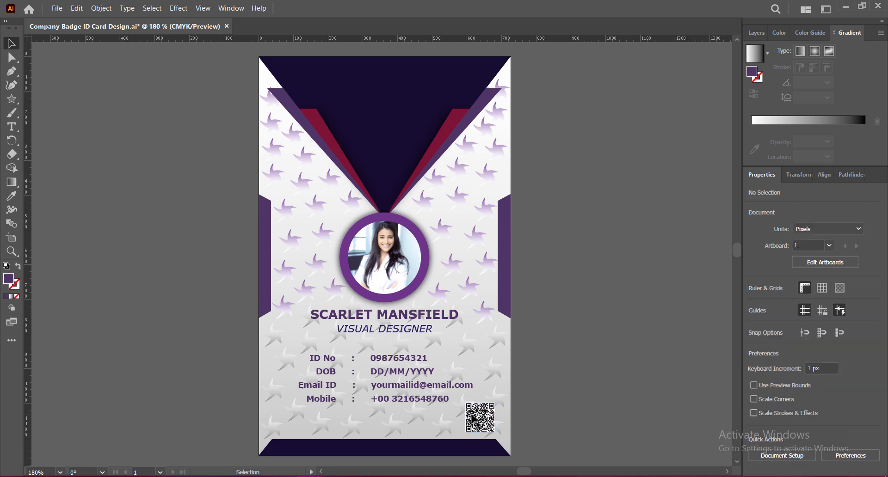
click(610, 400)
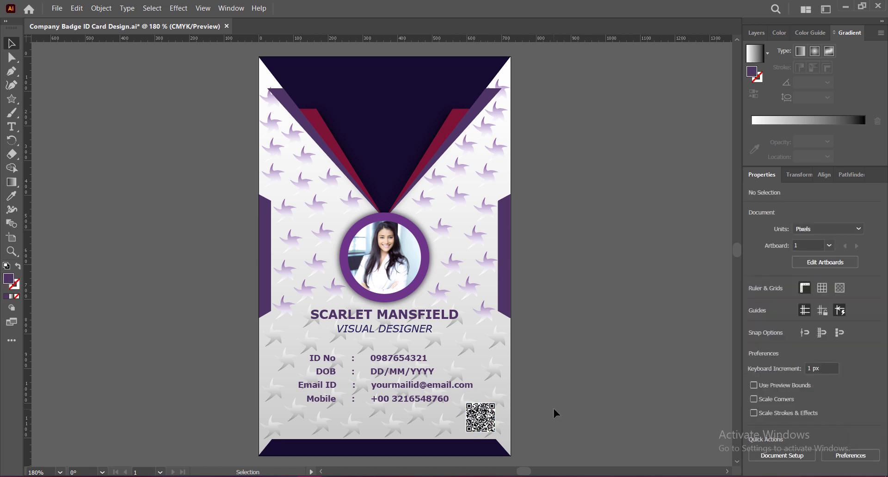
scroll(601, 390, down, 2)
click(12, 126)
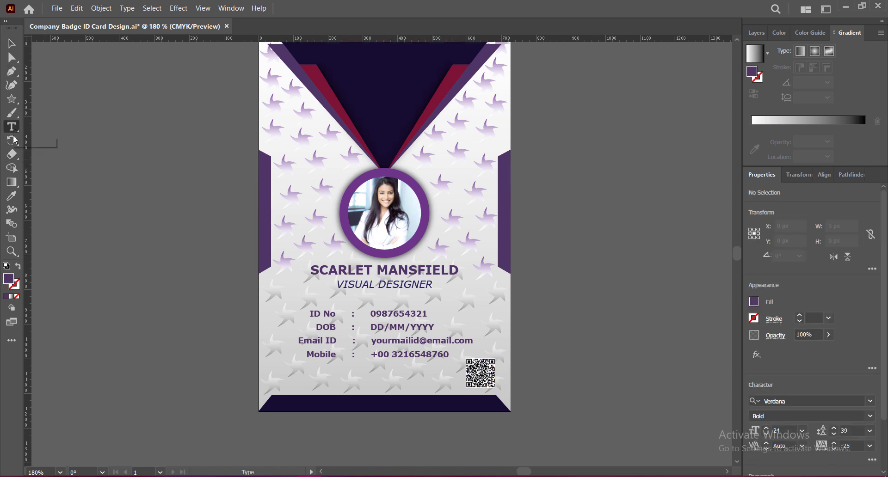
click(325, 399)
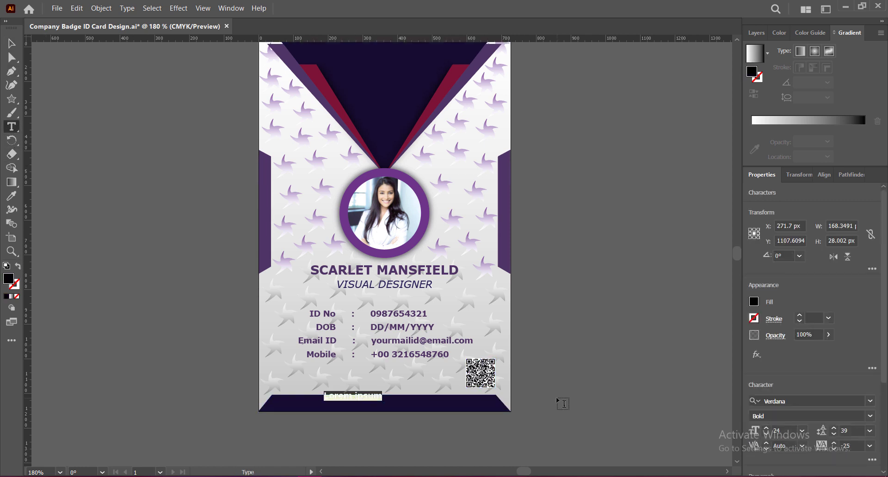
text(www.co)
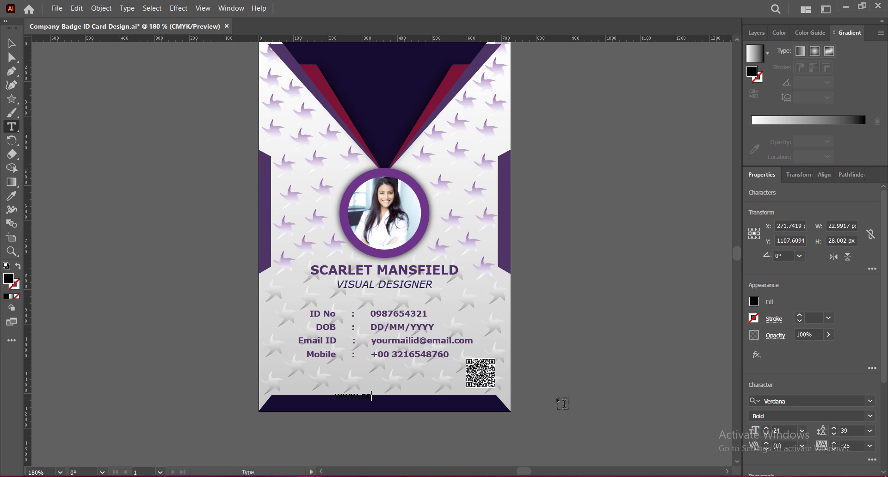
text(mpanywebsite.com)
ctrl+click(341, 399)
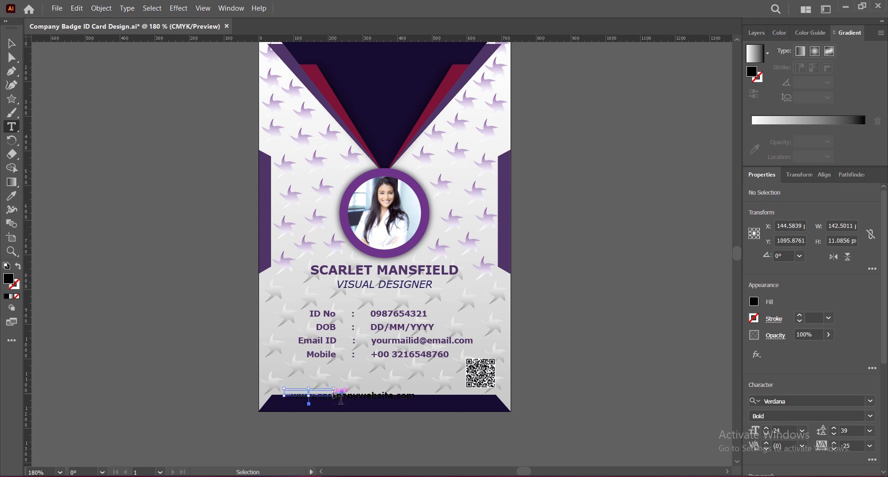
Step: Make the website text white with 0 tracking and a 21 pt size
triple_click(341, 399)
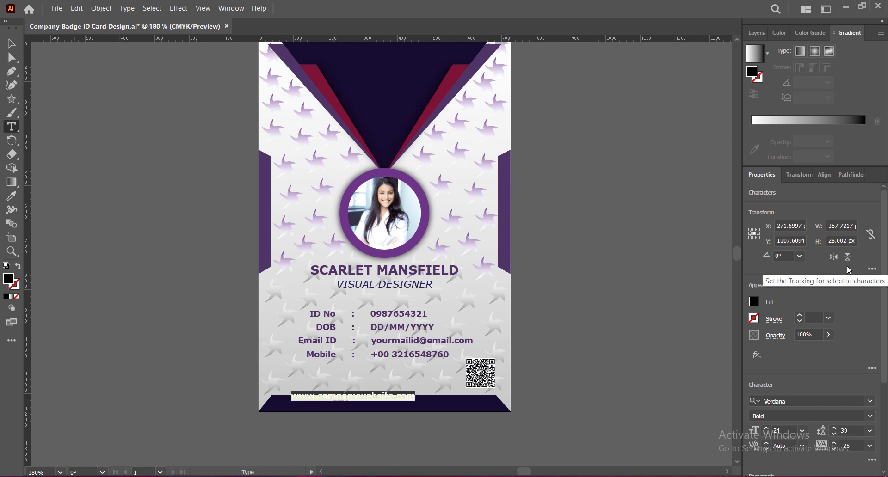
click(754, 302)
click(718, 380)
scroll(830, 288, down, 3)
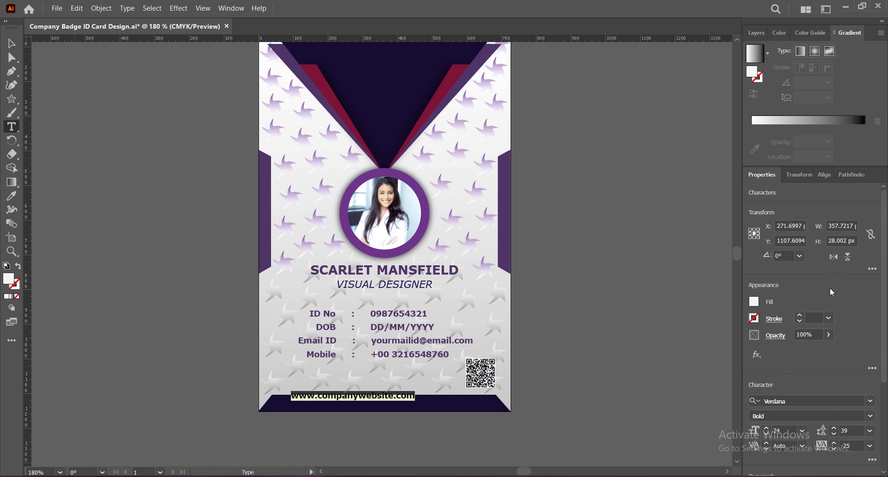
click(870, 317)
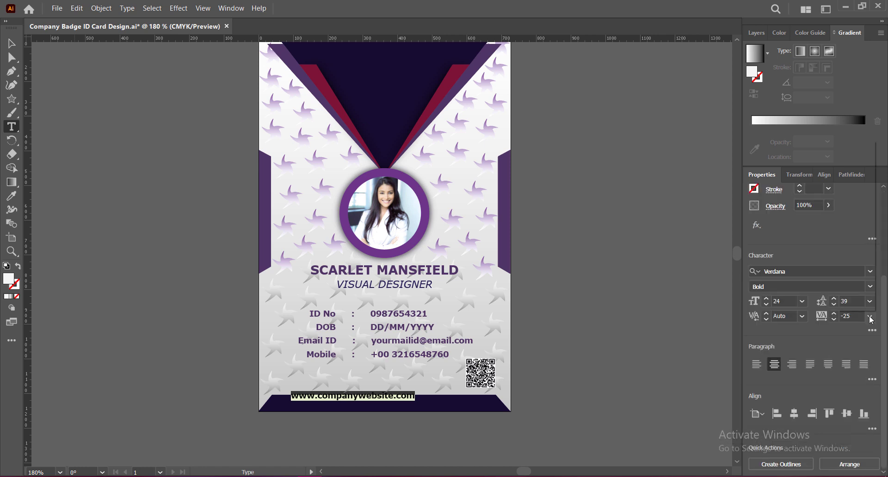
click(851, 216)
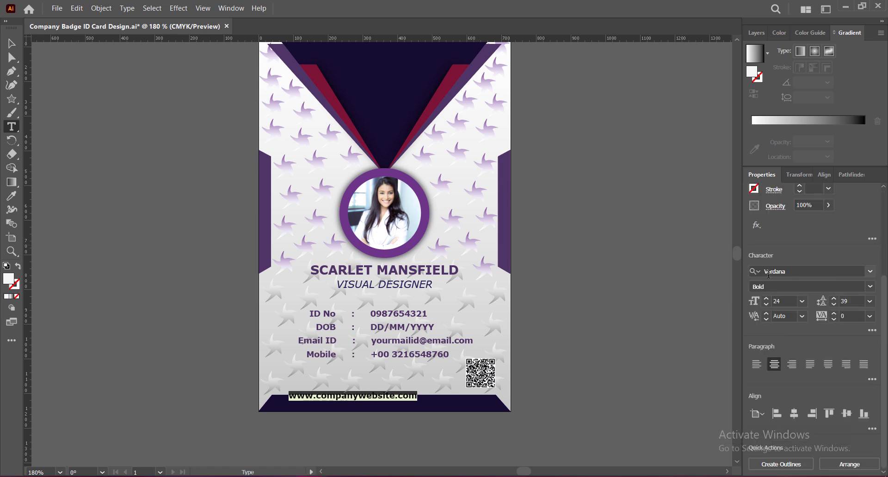
click(767, 305)
click(767, 306)
click(767, 306)
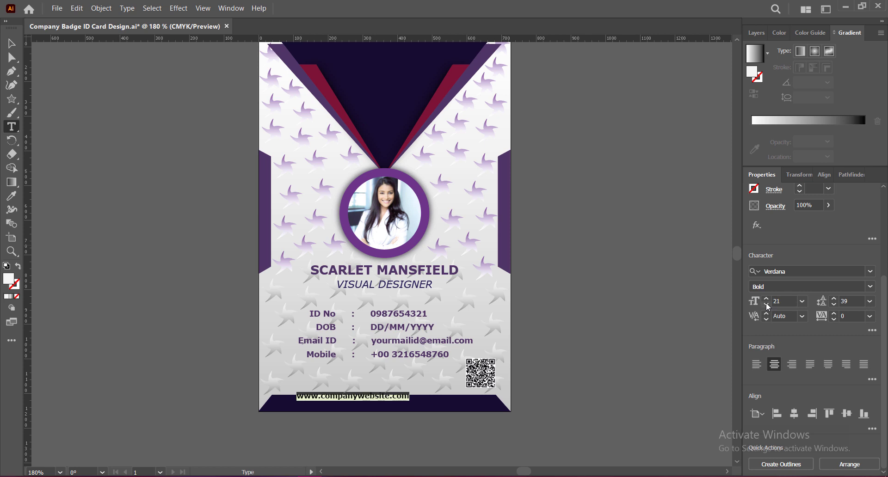
Step: Move the website text into the dark footer bar and nudge it until centred
key(Escape)
drag(364, 400, 396, 405)
key(Down)
key(Down)
key(Down)
key(Down)
key(Down)
key(Down)
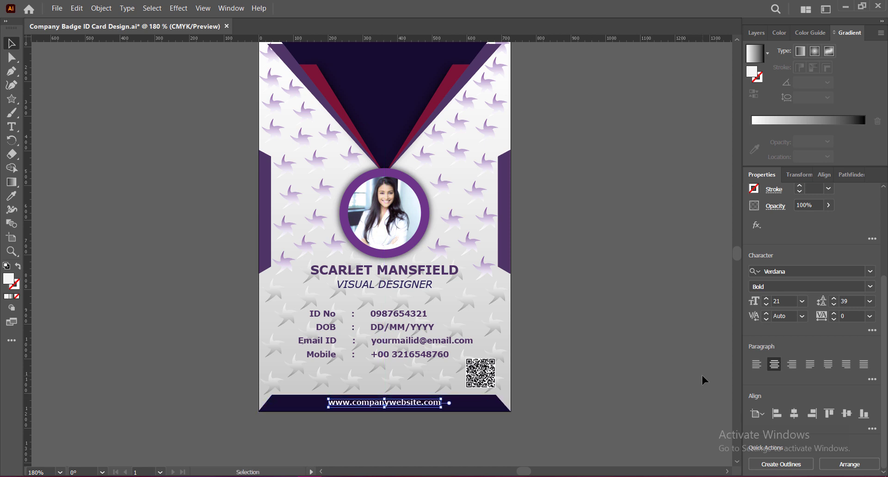
key(Left)
key(Left)
key(Left)
key(Left)
key(Left)
key(Left)
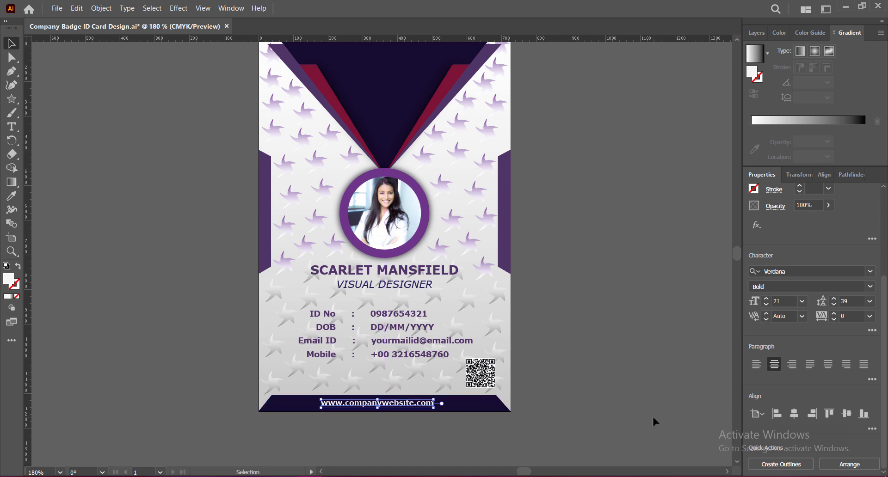
key(Down)
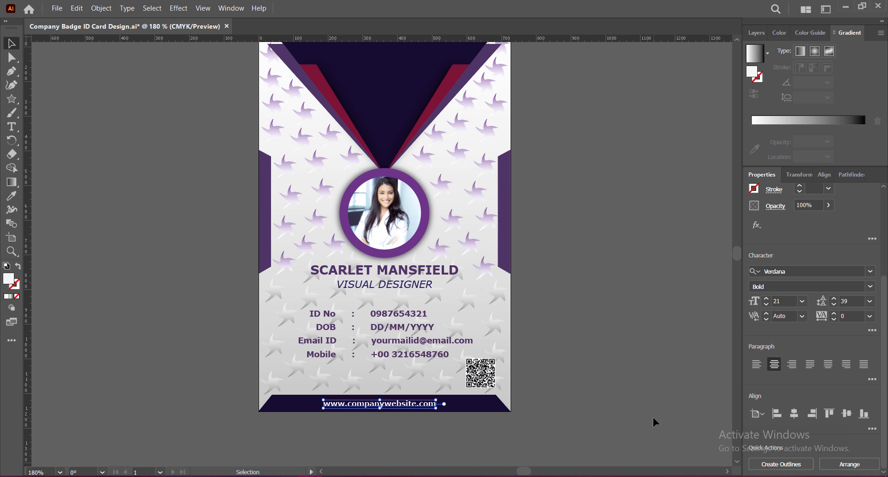
key(Right)
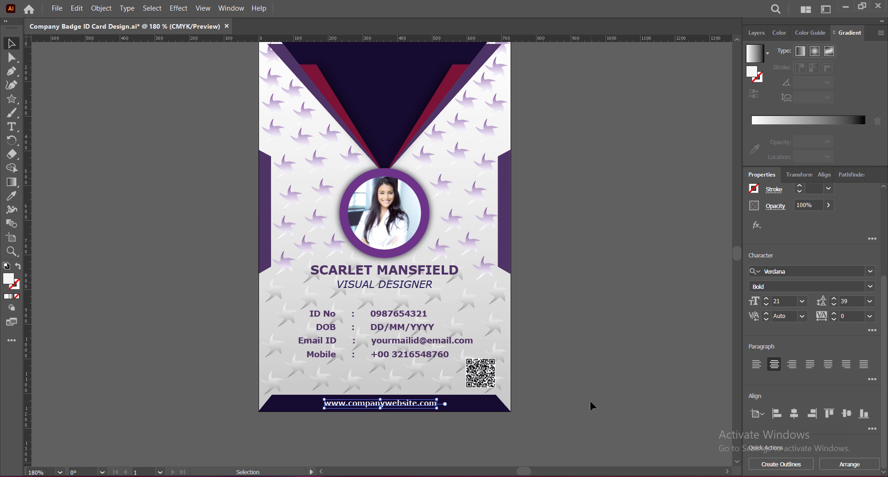
Step: Check the website text's placement in the footer and save the badge file
click(590, 403)
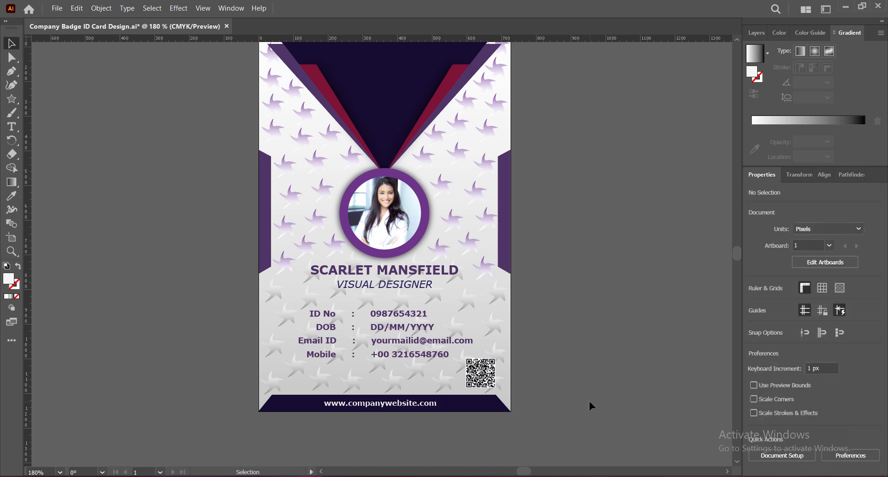
click(413, 404)
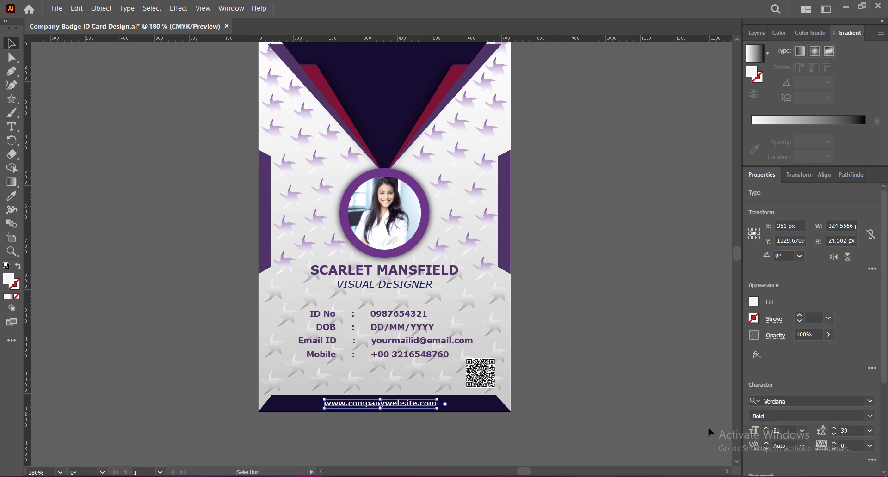
click(653, 406)
click(405, 403)
click(556, 420)
click(407, 403)
click(574, 414)
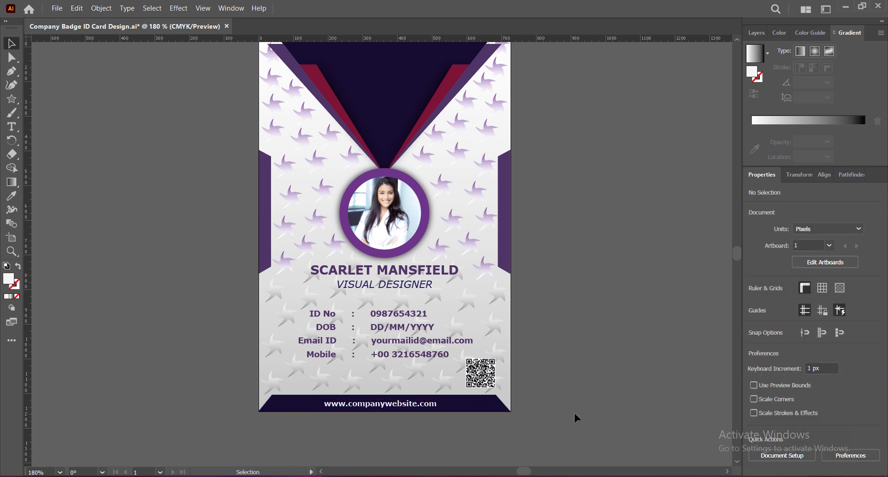
click(408, 405)
click(572, 431)
key(ctrl+s)
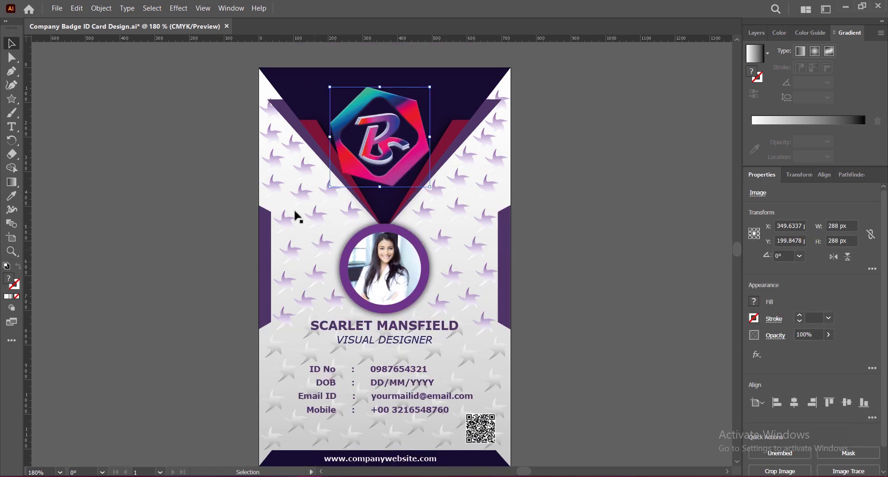
Step: Move the logo up into the top navy triangle and nudge it until centred
mouse_move(401, 109)
mouse_down()
mouse_move(407, 93)
mouse_move(399, 113)
mouse_up()
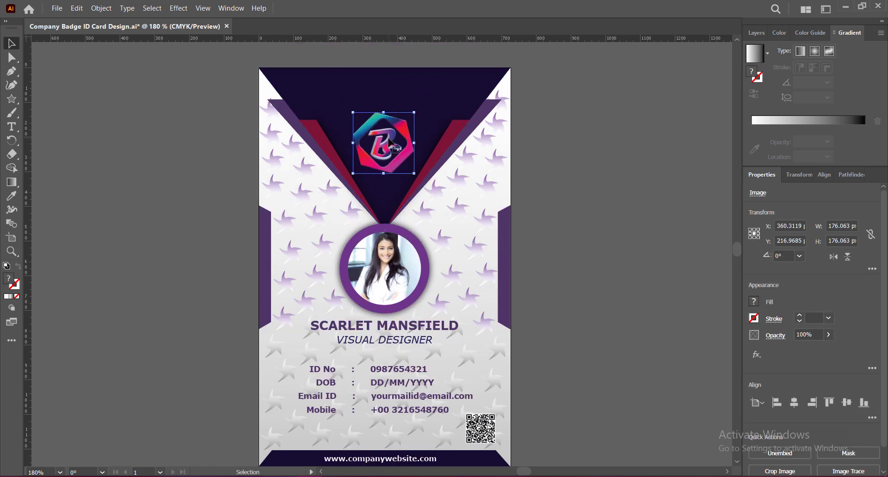
drag(391, 142, 393, 96)
click(620, 242)
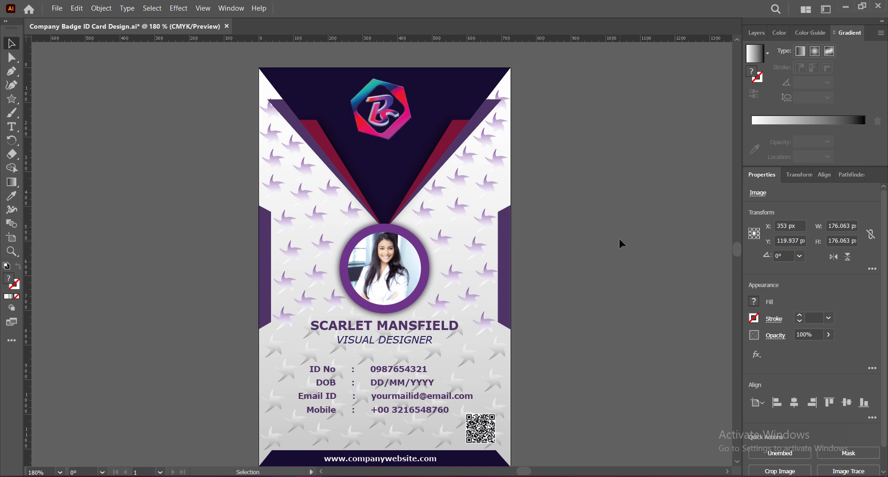
click(402, 98)
drag(397, 96, 401, 99)
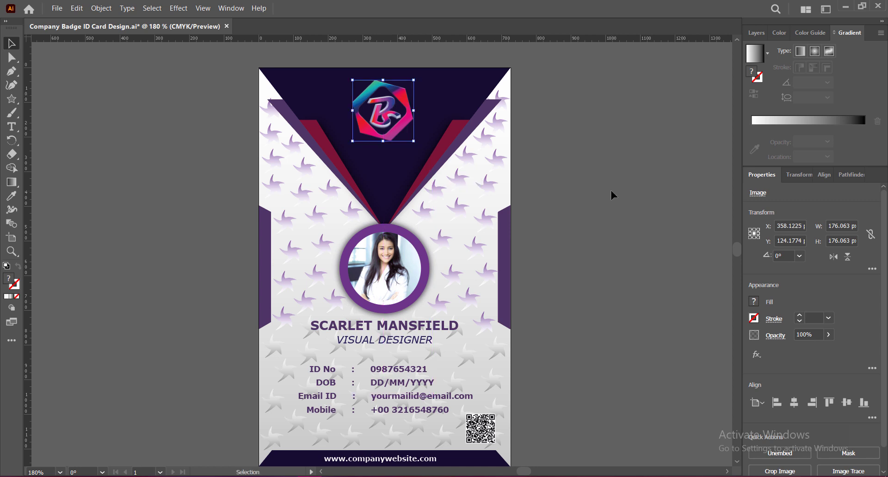
key(Left)
click(597, 196)
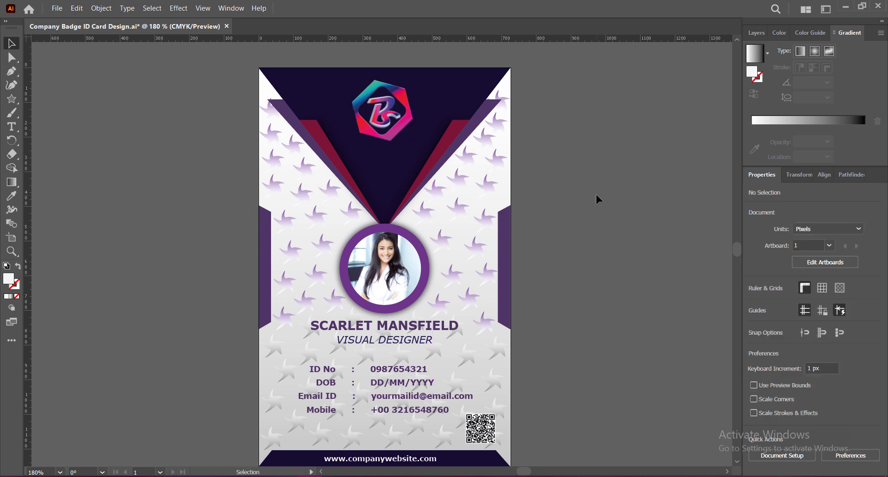
key(ctrl+z)
key(ctrl+z)
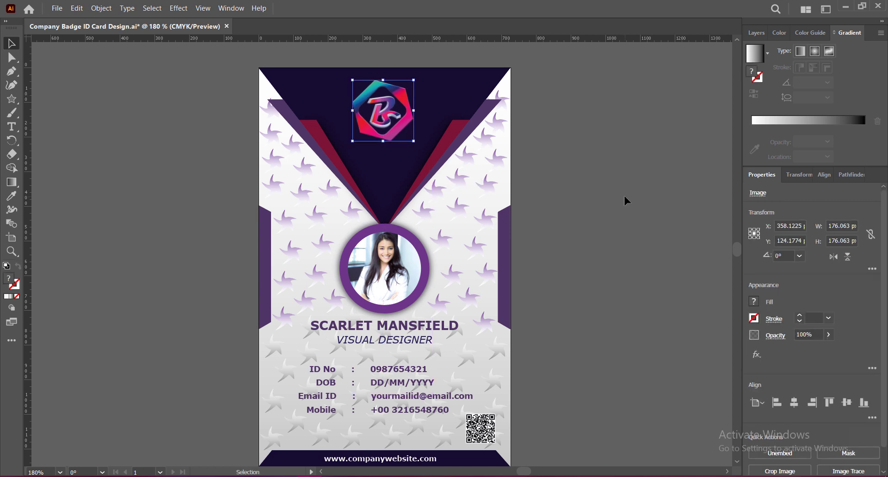
click(624, 197)
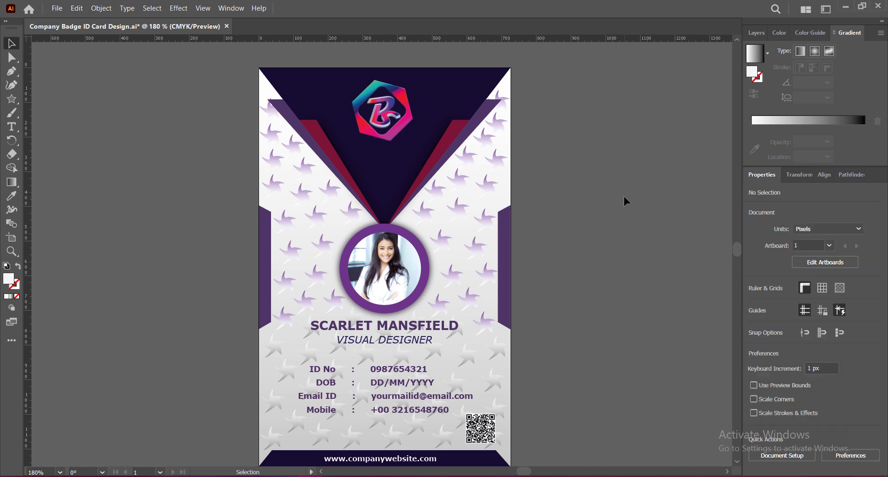
click(382, 111)
Step: Add a Drop Shadow (Multiply, 69% opacity, 9 px blur) to the logo and edit its Y offset
click(178, 8)
mouse_move(222, 157)
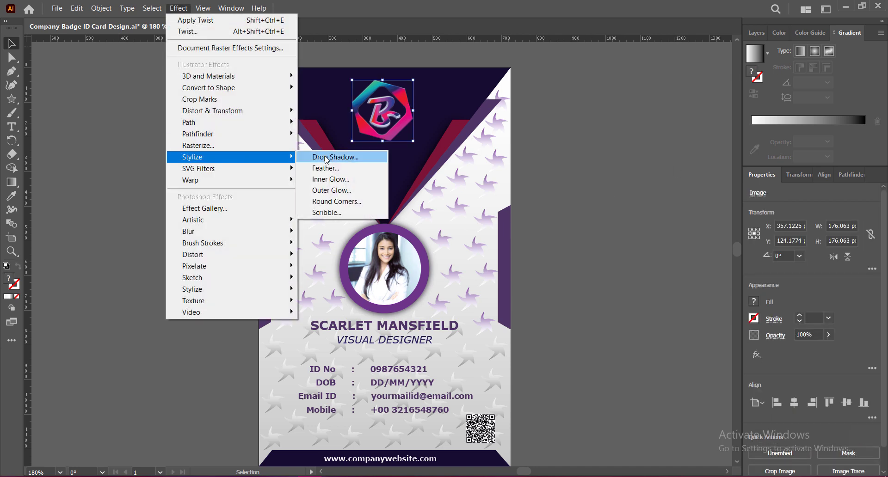
click(323, 156)
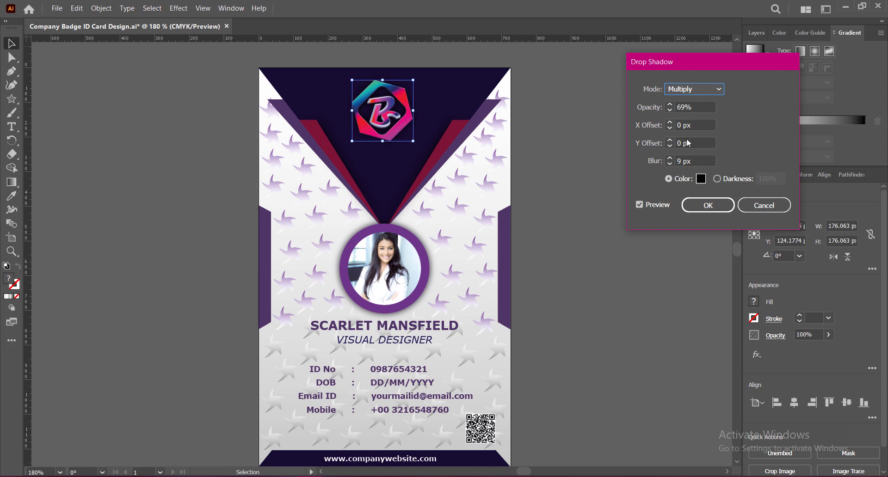
click(672, 143)
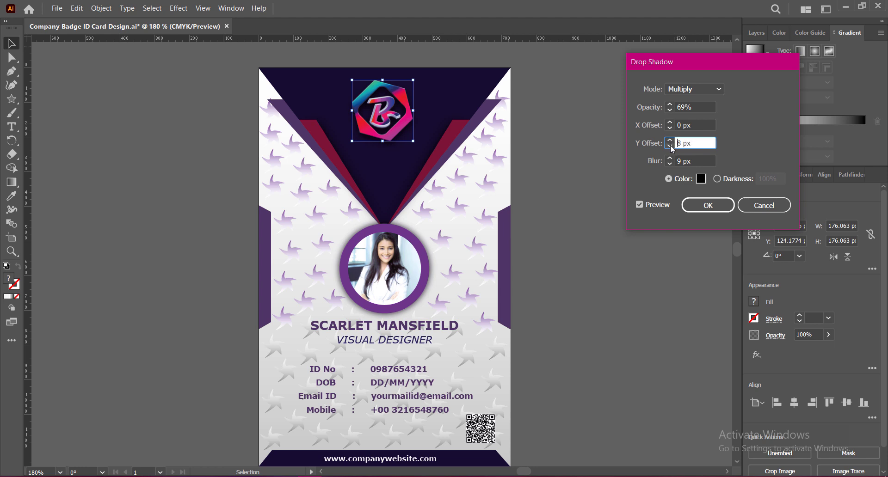
Step: Apply the logo's drop shadow with Normal mode, 60% opacity, 9 px Y offset and 12 px blur
click(671, 110)
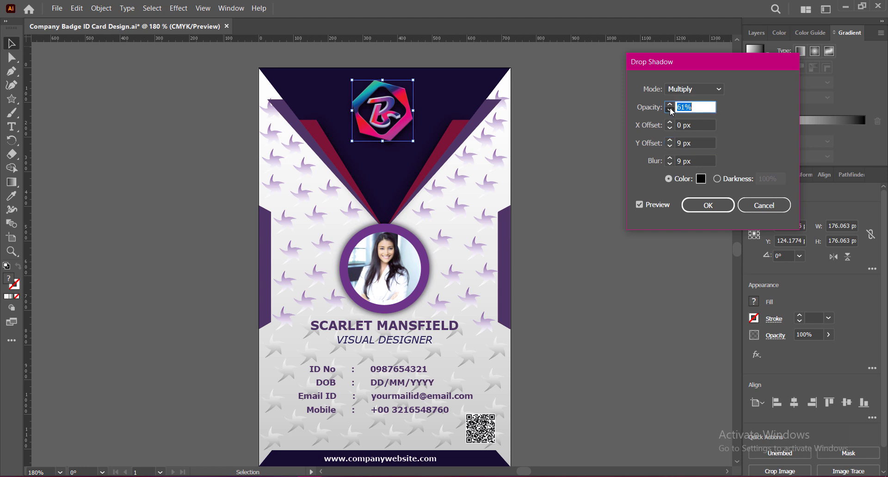
click(672, 112)
click(694, 89)
click(693, 90)
click(671, 158)
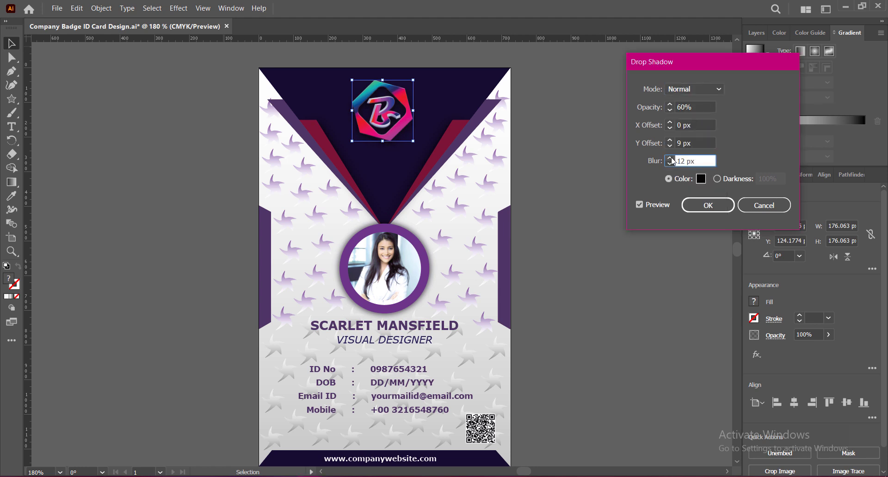
click(708, 205)
click(638, 201)
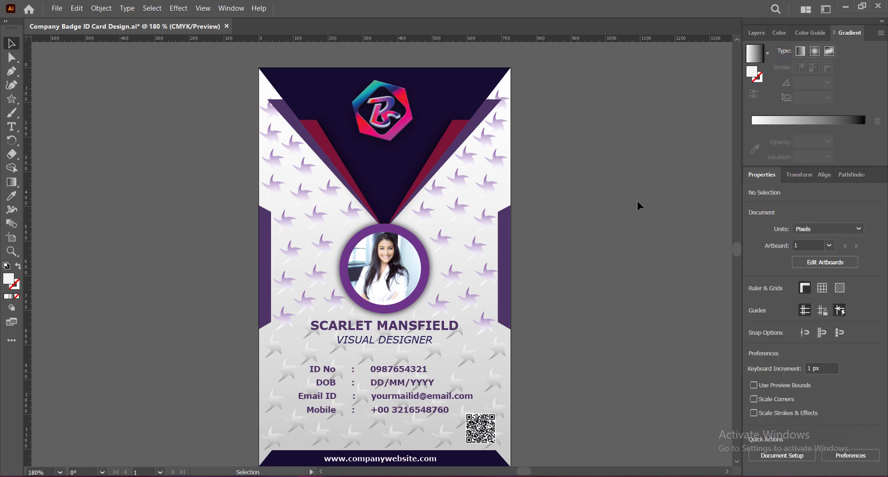
Step: Add the text 'PMC GALAXY' on two lines below the logo
key(t)
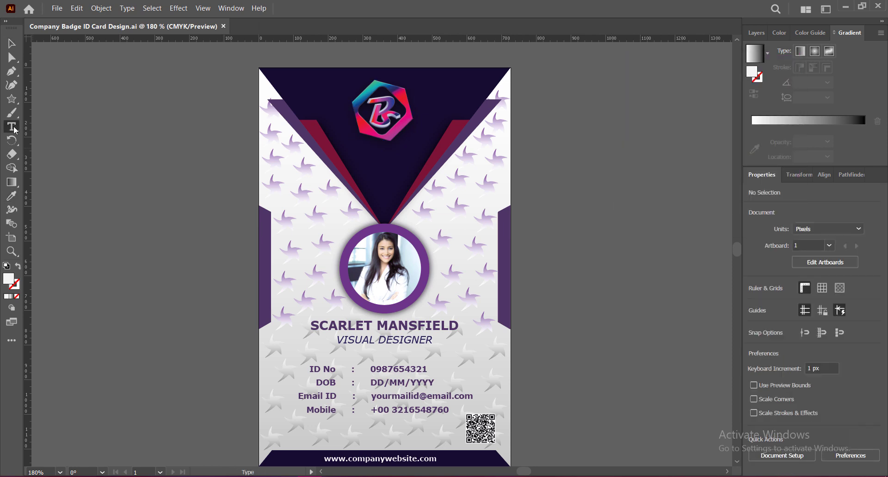
click(339, 158)
key(BackSpace)
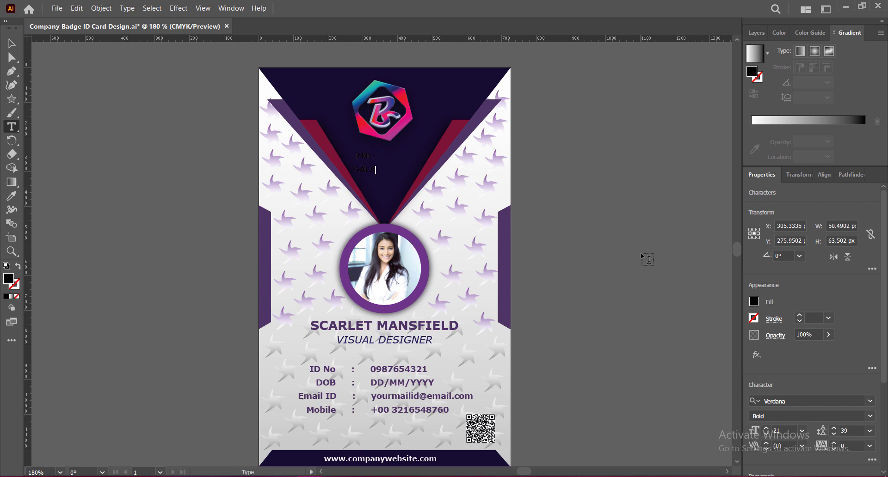
click(12, 44)
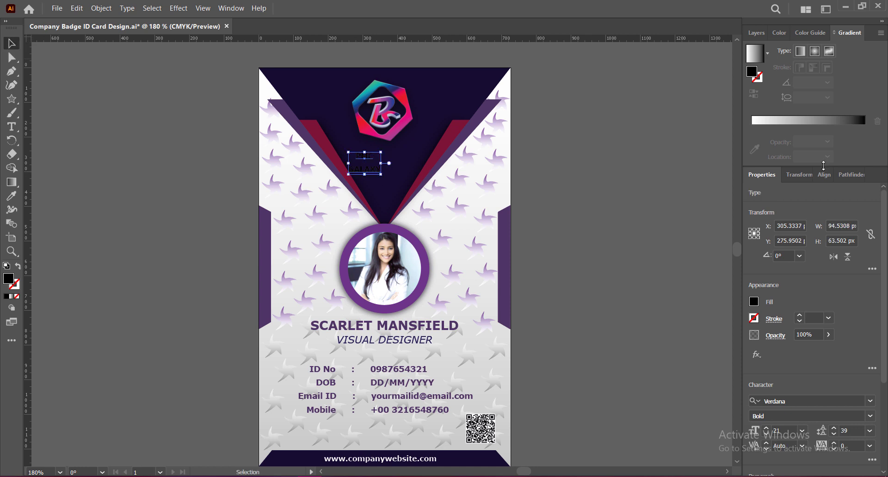
Step: Fill the PMC GALAXY text with white and centre it under the logo
click(755, 303)
click(666, 318)
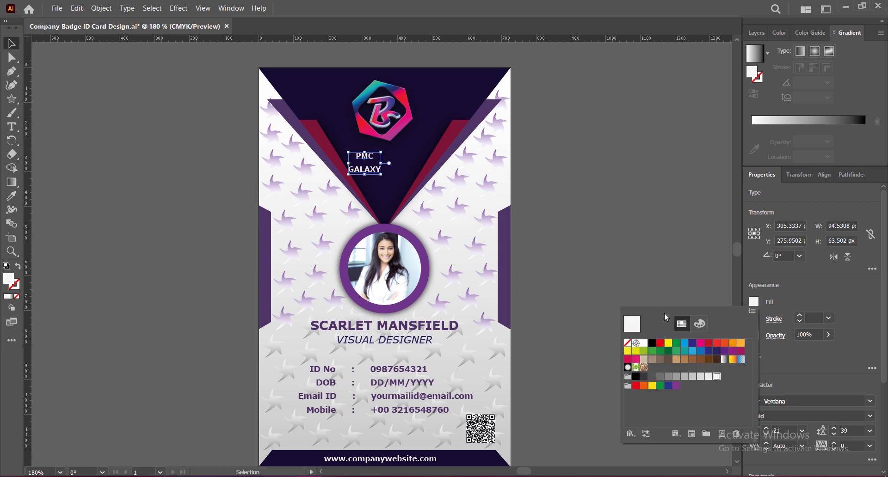
click(825, 284)
drag(365, 159, 384, 180)
double_click(380, 158)
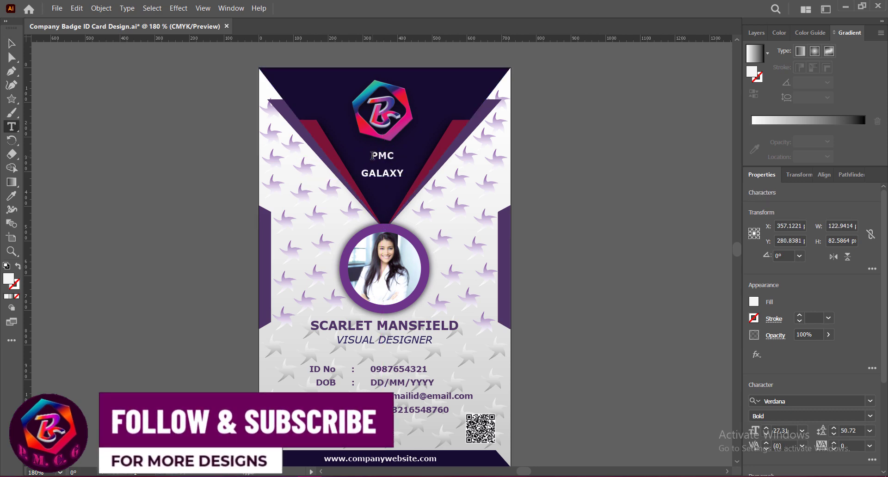
Step: Enlarge PMC to 54 pt and tighten GALAXY's leading to 34 pt
double_click(381, 156)
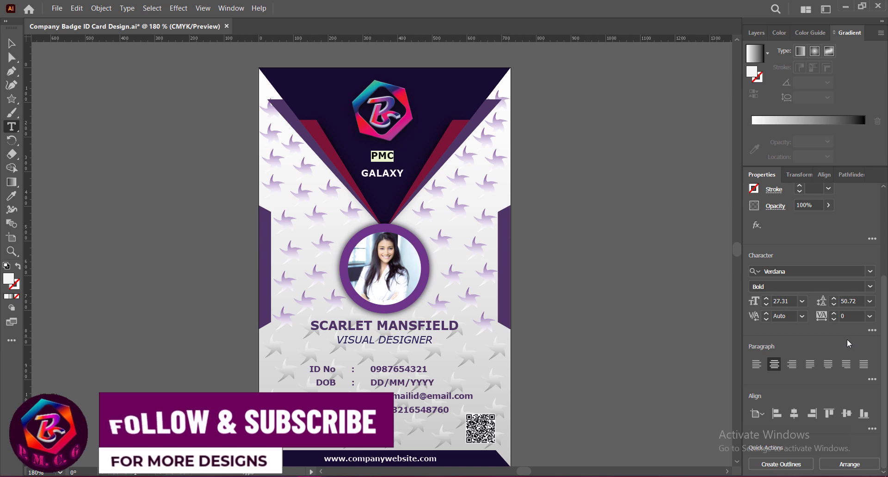
click(767, 299)
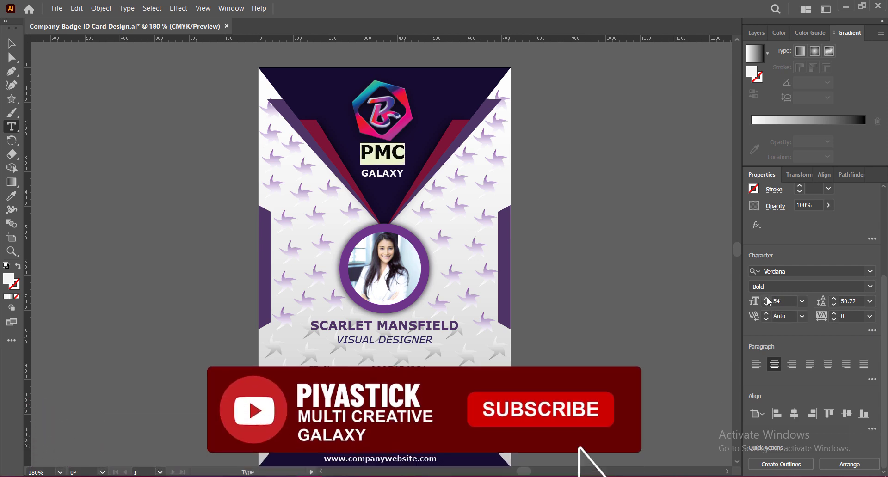
click(375, 175)
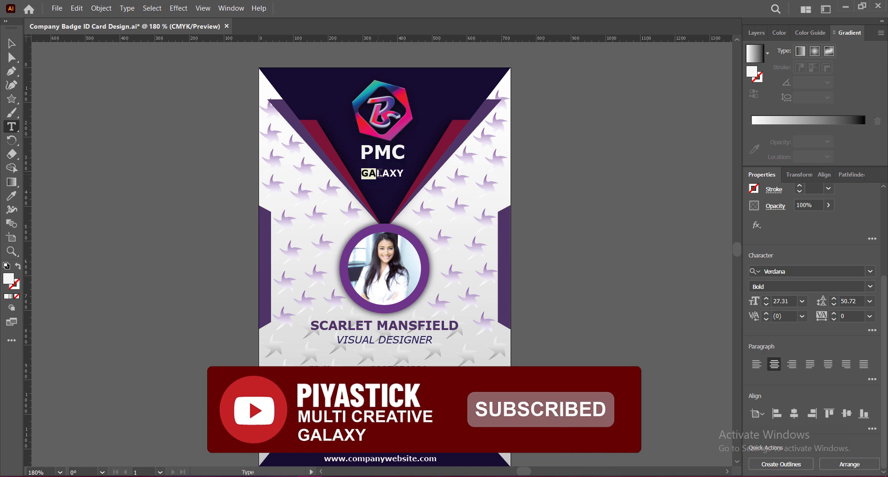
drag(379, 174, 404, 174)
click(834, 305)
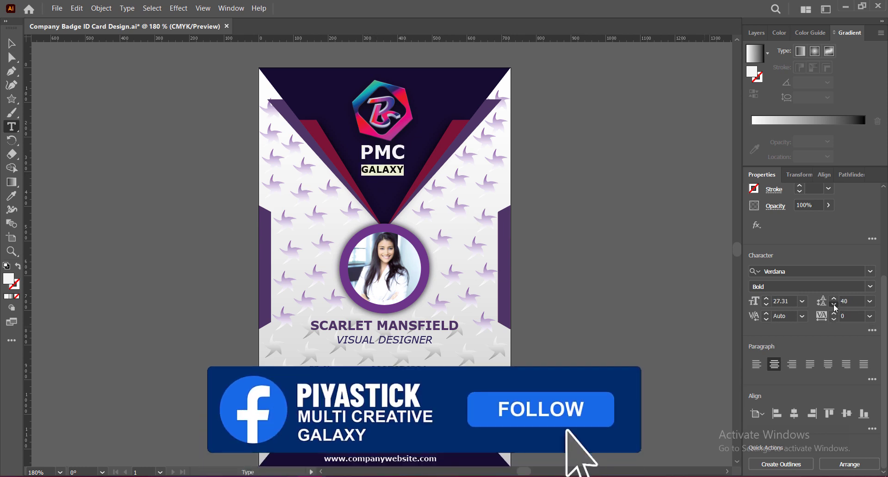
click(835, 306)
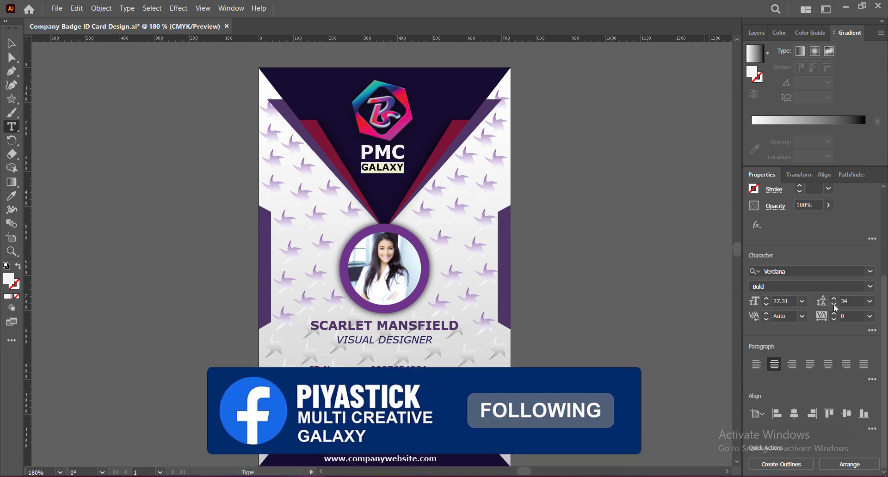
Step: Make GALAXY Verdana Regular with tracking widened to 107
click(871, 287)
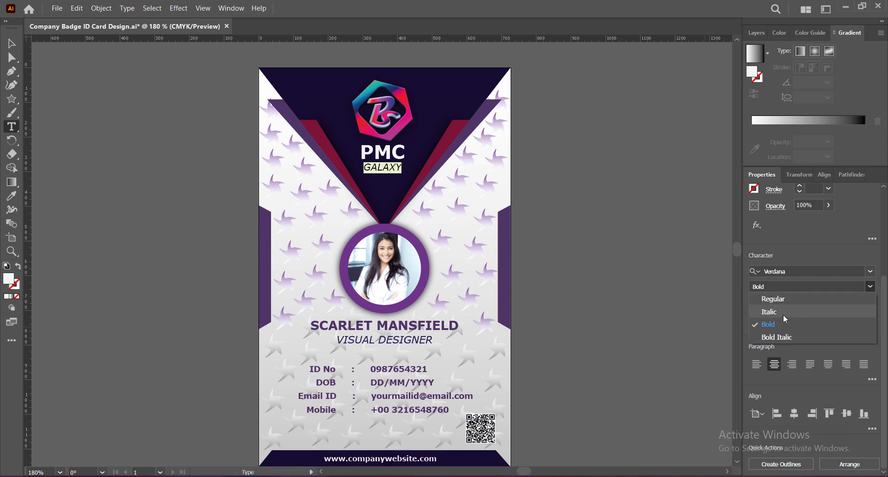
click(767, 299)
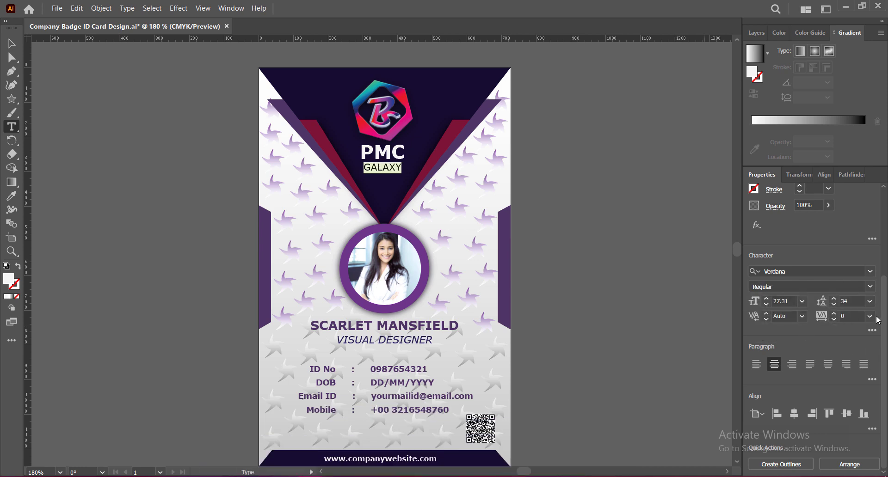
click(834, 314)
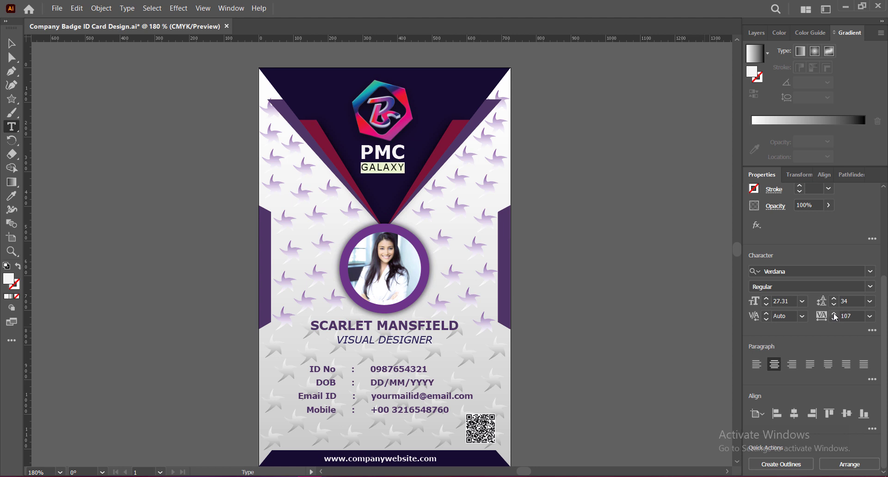
click(392, 152)
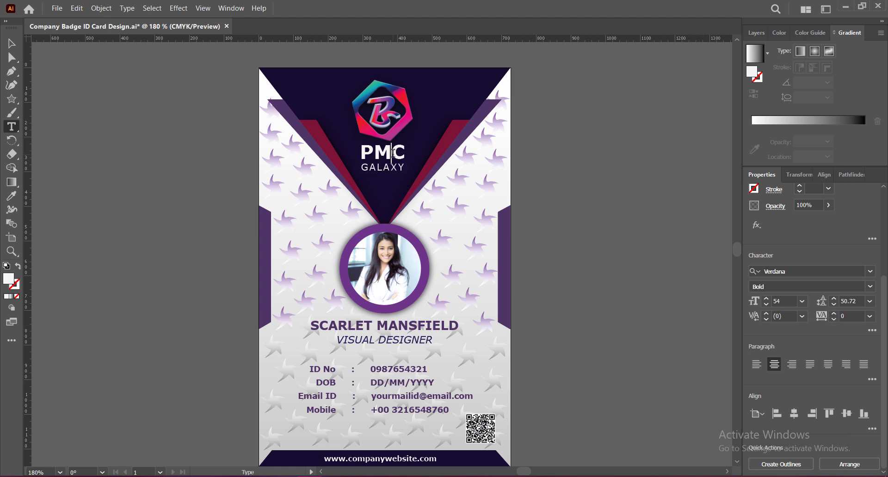
key(Escape)
click(384, 144)
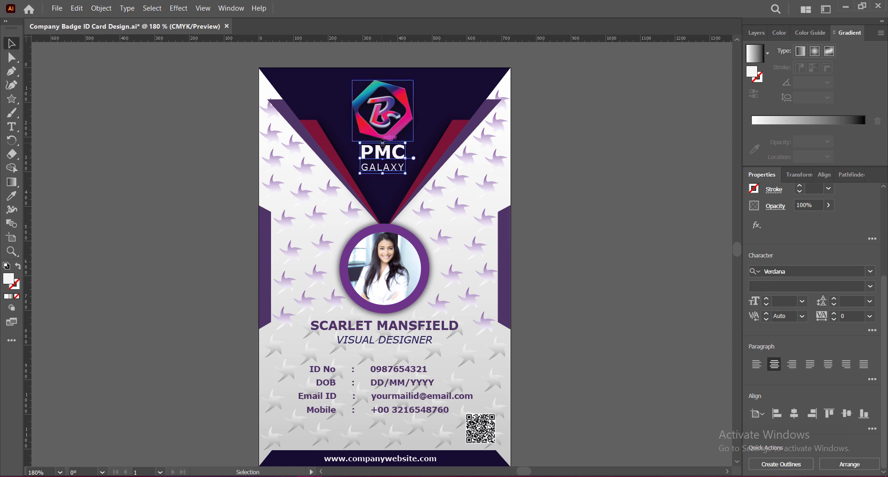
Step: Nudge the PMC GALAXY name and hexagon logo into alignment, then save the badge
mouse_move(382, 174)
mouse_down()
mouse_move(382, 182)
mouse_move(383, 172)
mouse_up()
key(Down)
key(Down)
key(Down)
key(Down)
key(Down)
key(Down)
key(Down)
key(Down)
key(Down)
key(Down)
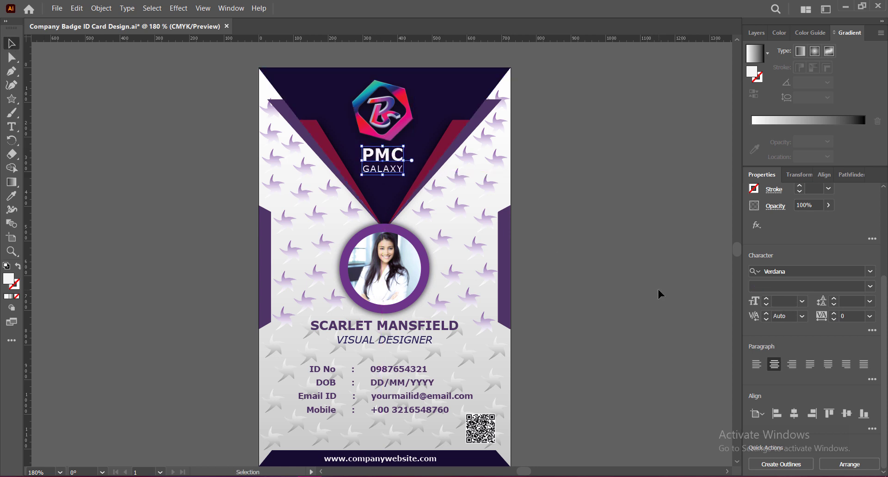
key(Right)
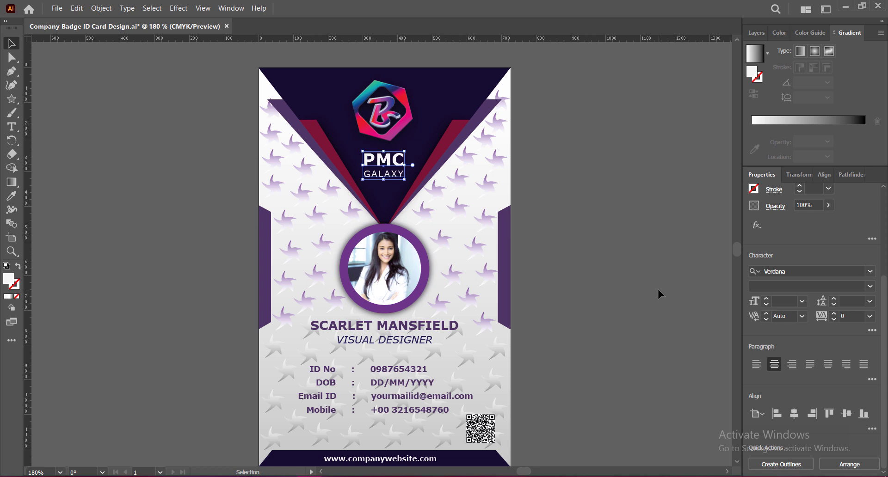
click(396, 109)
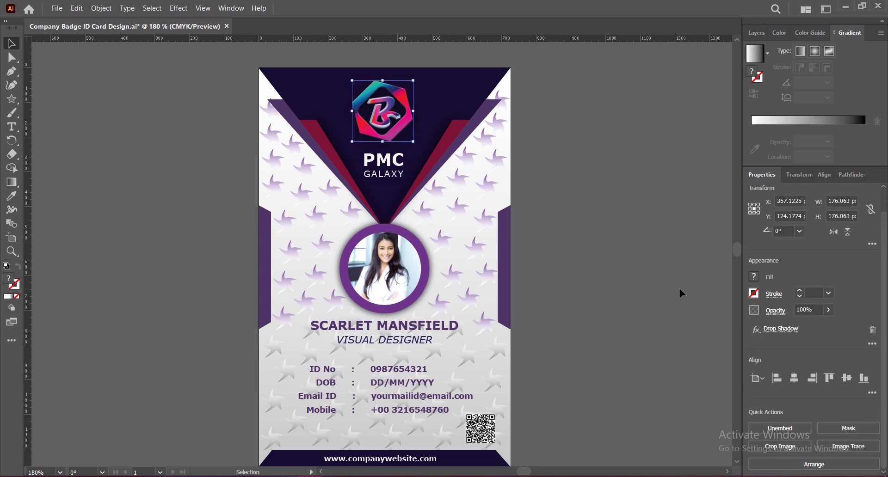
key(Down)
key(Down)
key(Down)
key(Down)
click(384, 159)
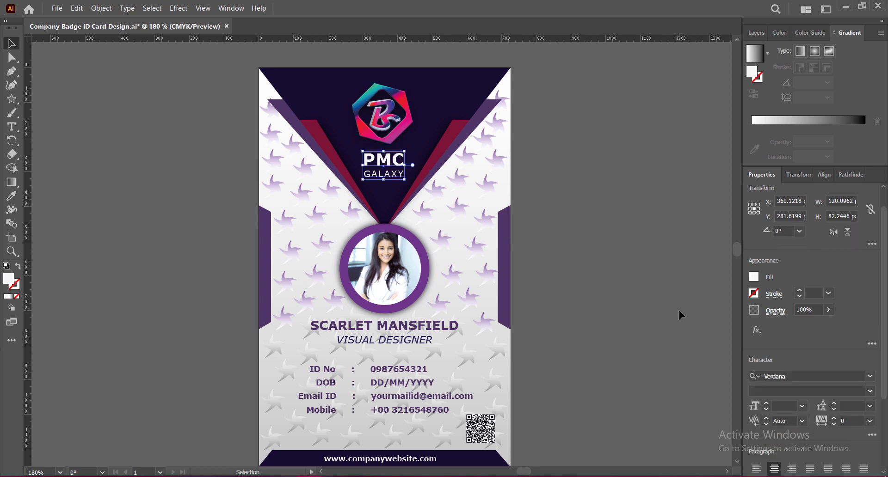
key(Up)
key(Up)
key(Up)
key(Up)
click(621, 314)
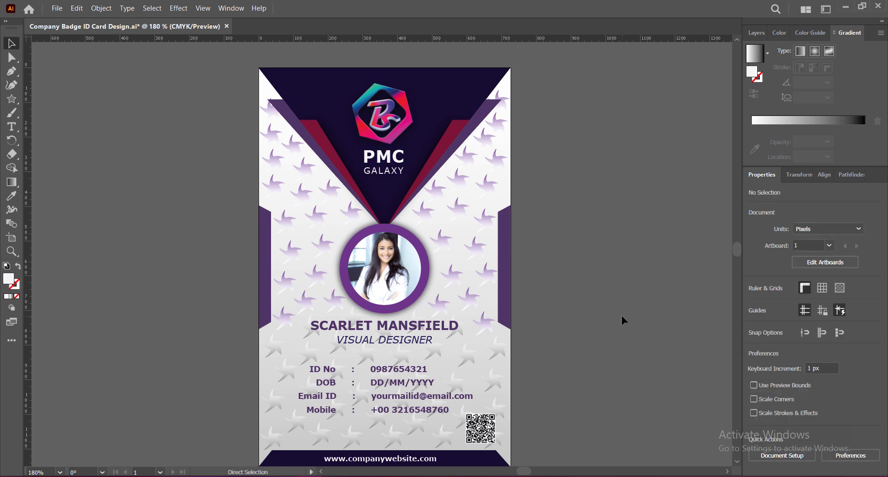
key(ctrl+s)
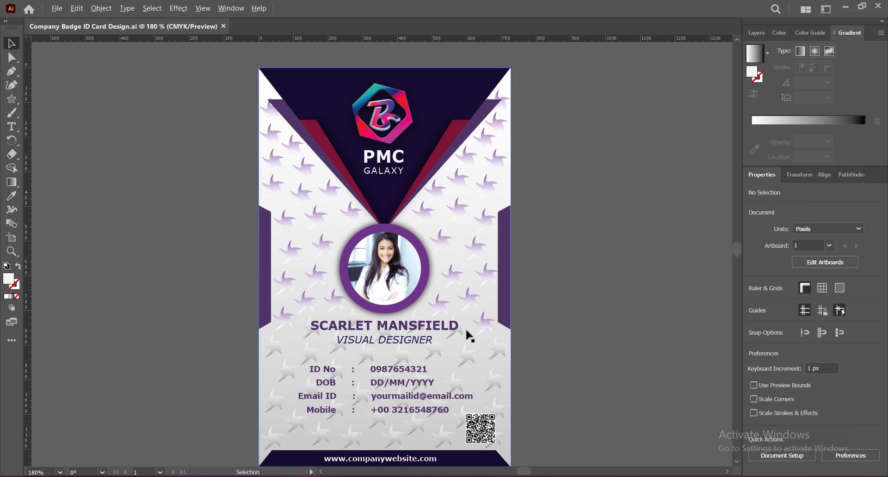
Step: Nudge the QR code down and left above the website line, then save again
scroll(467, 330, down, 1)
click(477, 411)
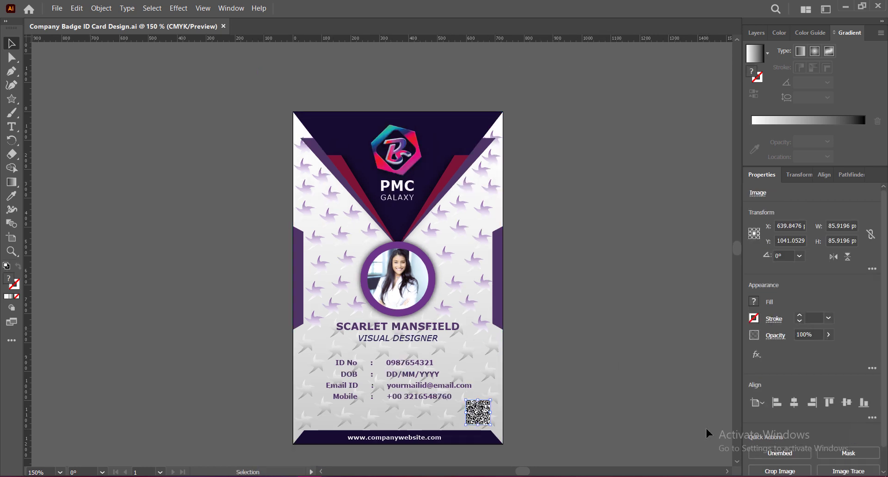
key(Down)
key(Down)
key(Down)
click(618, 416)
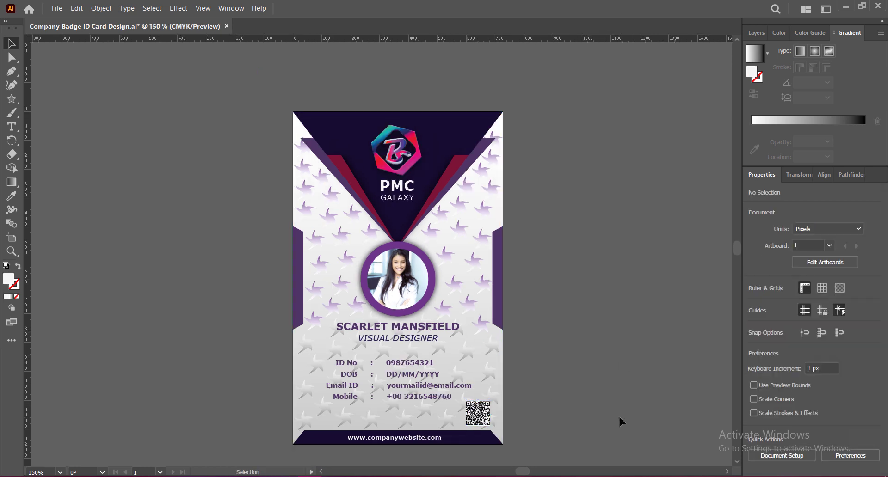
click(481, 418)
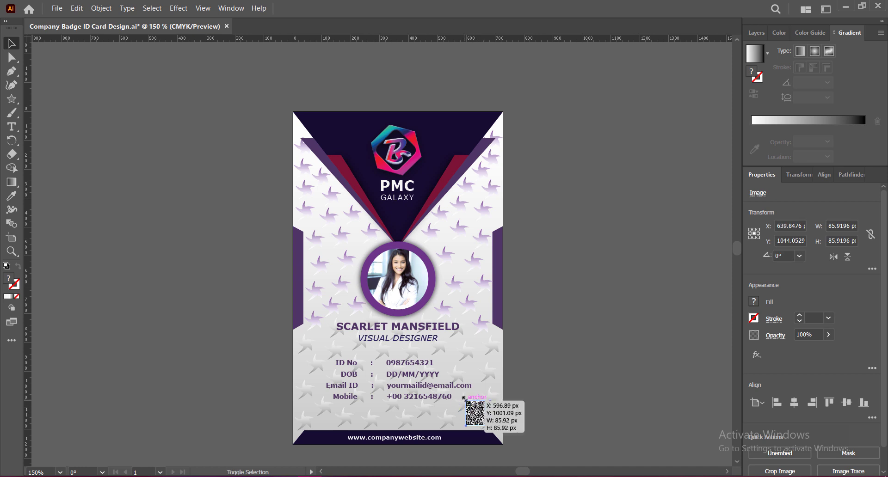
click(581, 403)
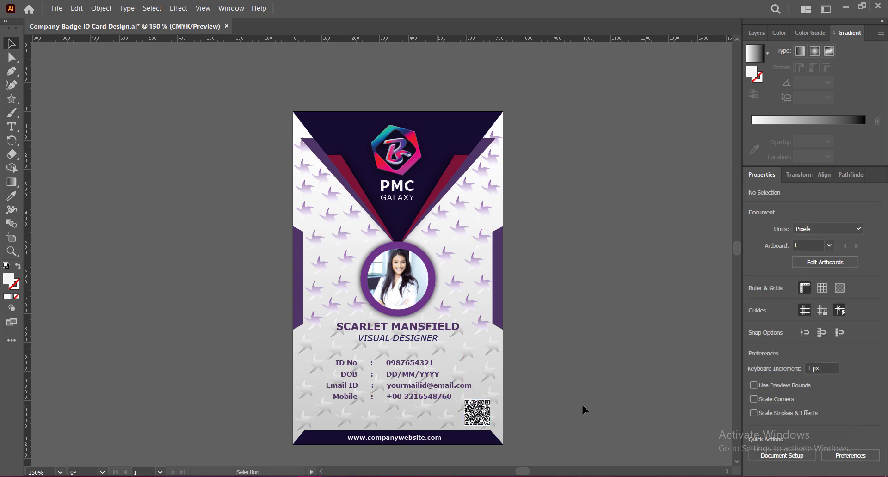
click(477, 412)
key(Down)
key(Down)
key(Left)
click(651, 410)
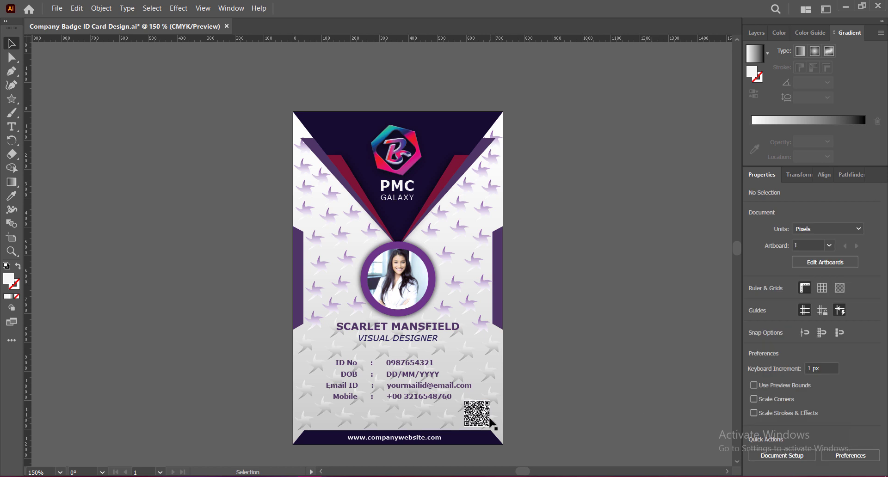
click(483, 418)
click(609, 422)
click(484, 419)
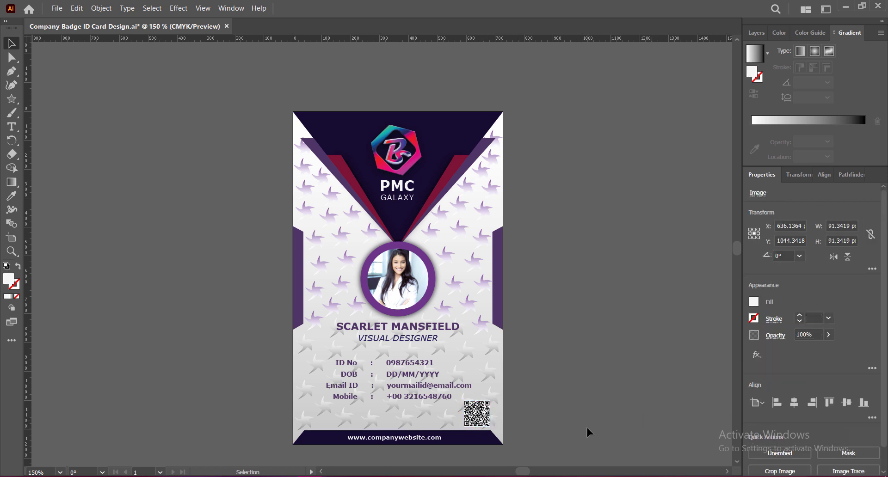
click(587, 428)
key(ctrl+s)
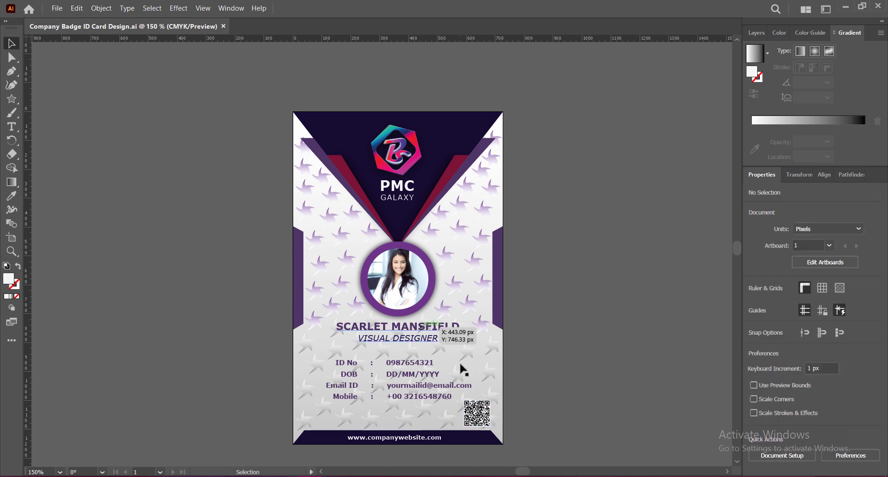
drag(463, 369, 464, 339)
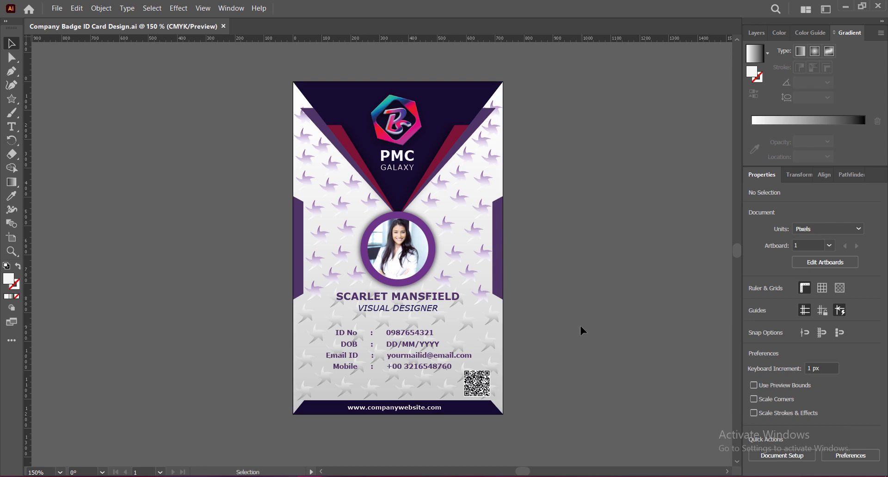
scroll(444, 219, up, 1)
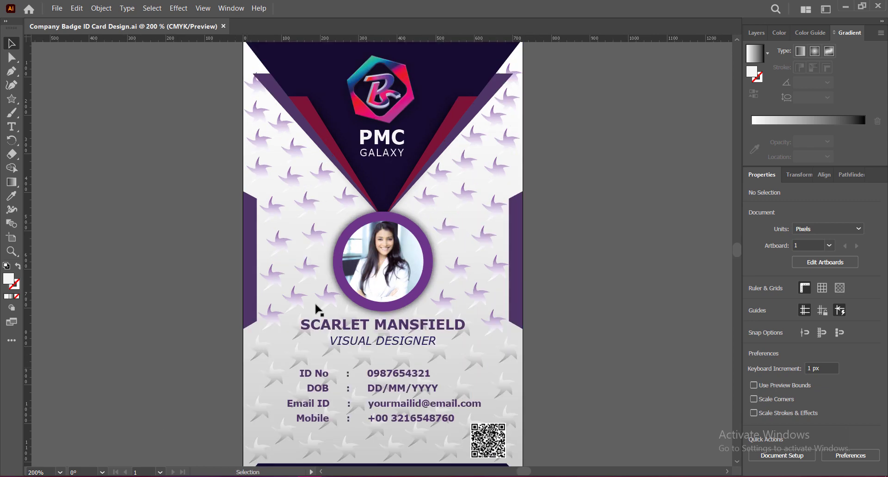
scroll(449, 278, down, 2)
scroll(373, 265, up, 2)
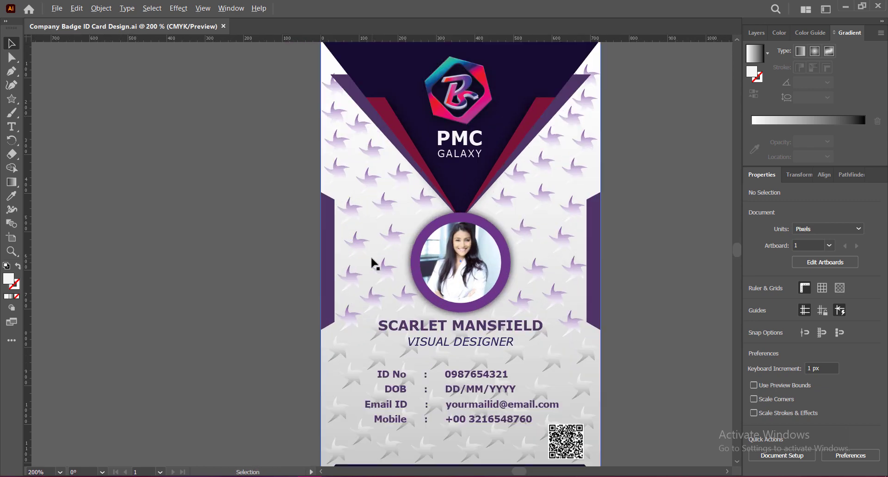
scroll(476, 277, down, 2)
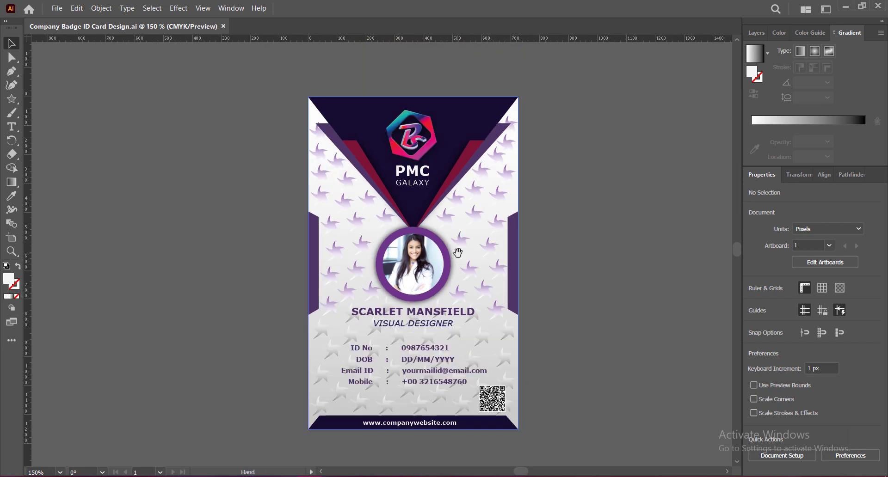
click(30, 470)
text(180)
key(Return)
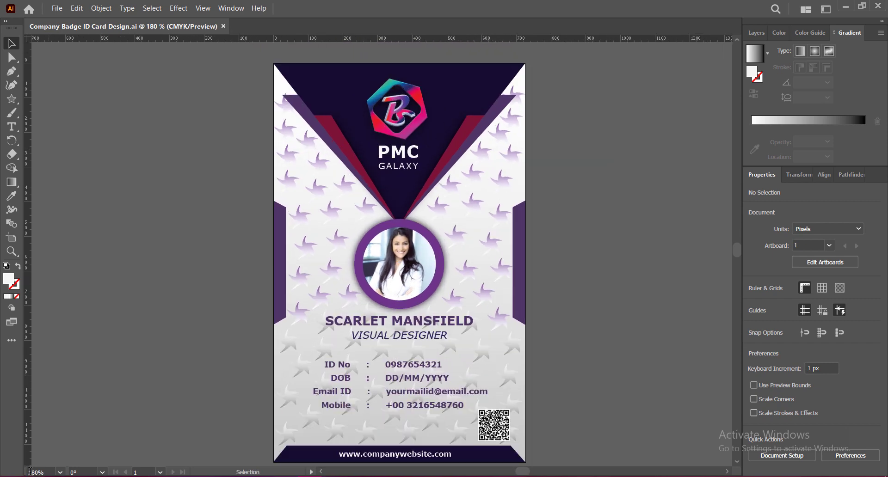
drag(559, 359, 545, 350)
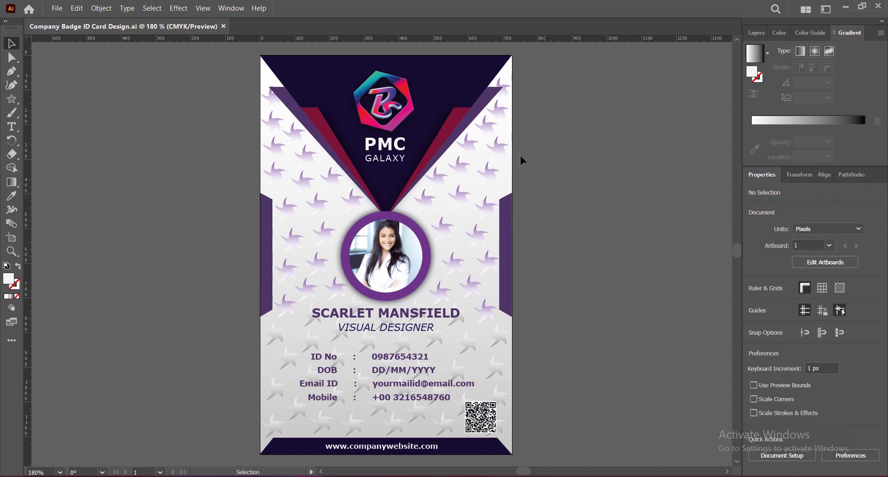